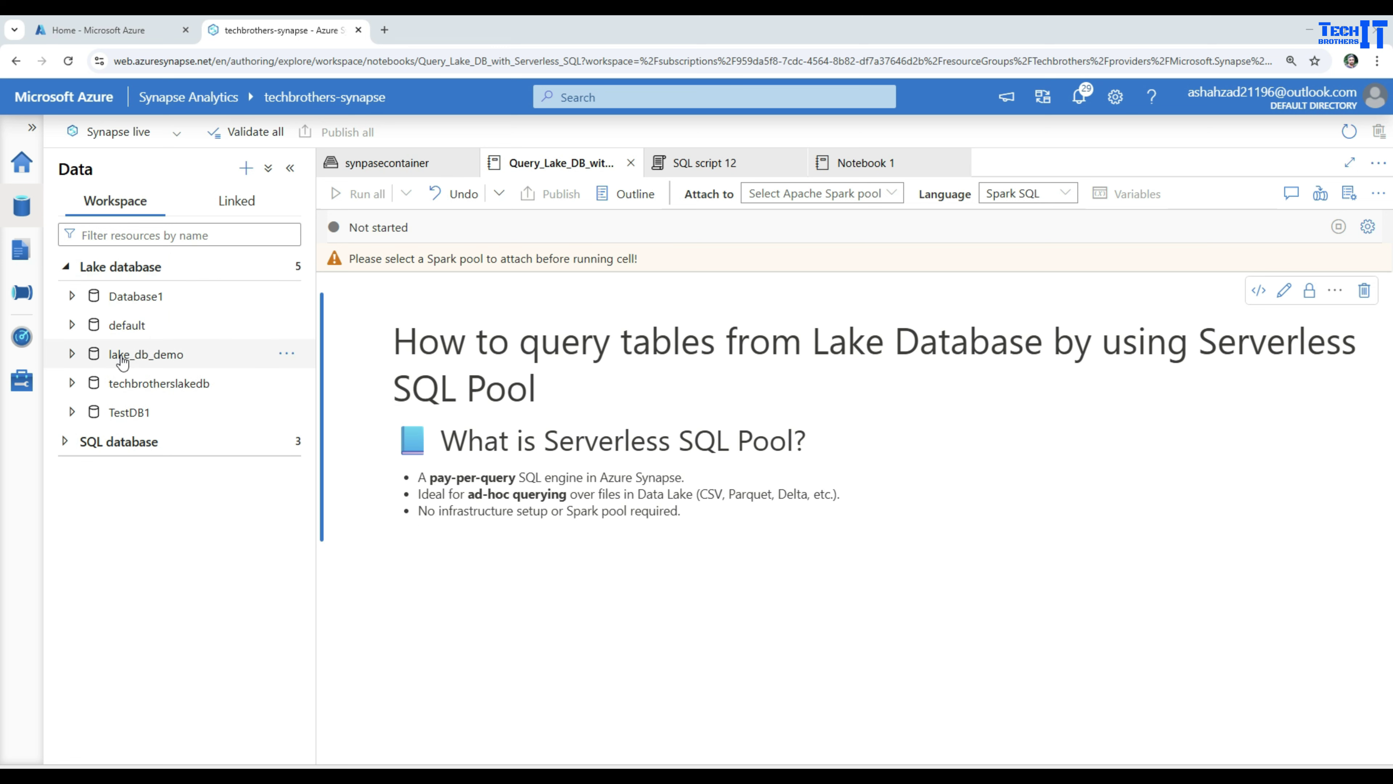
# Step: Expand the lake_db_demo lake database and list its tables
pyautogui.click(134, 355)
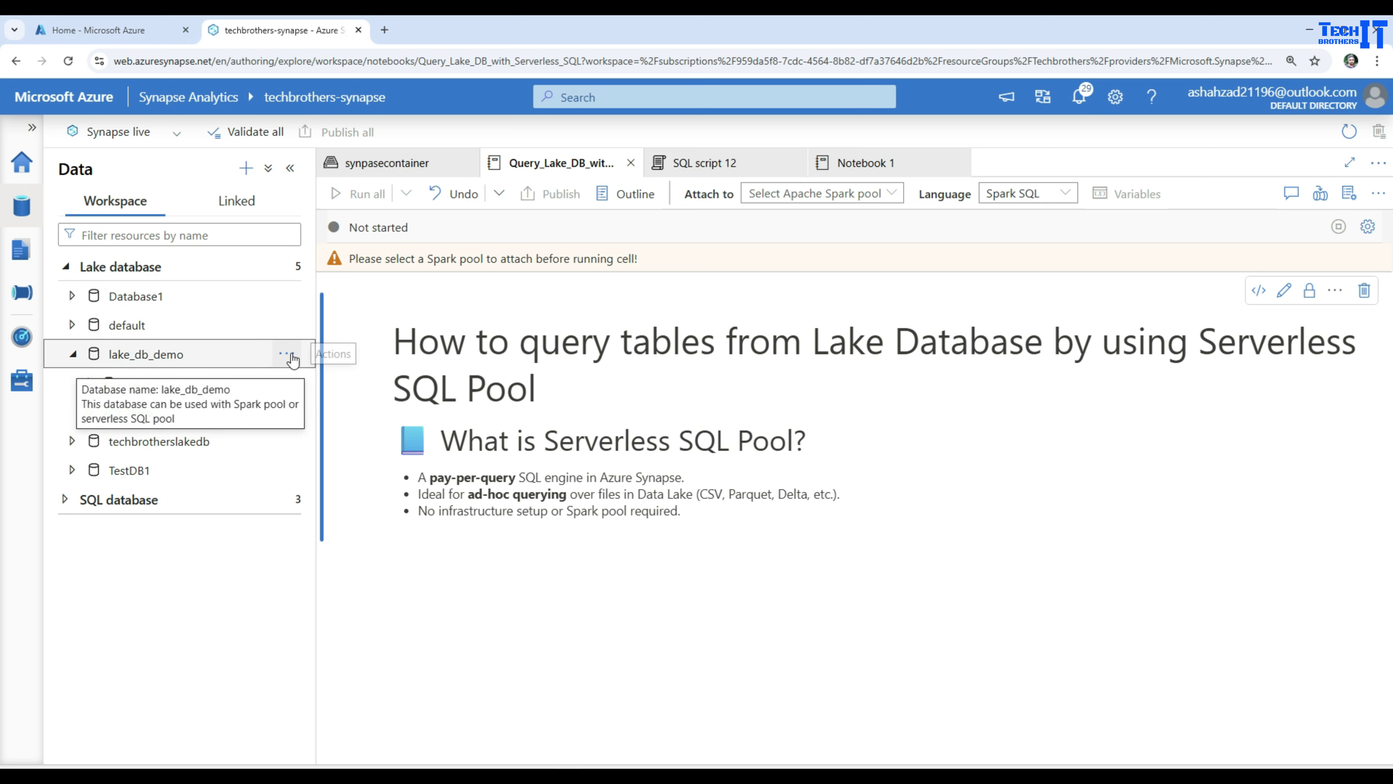
pyautogui.click(286, 383)
pyautogui.moveTo(286, 415)
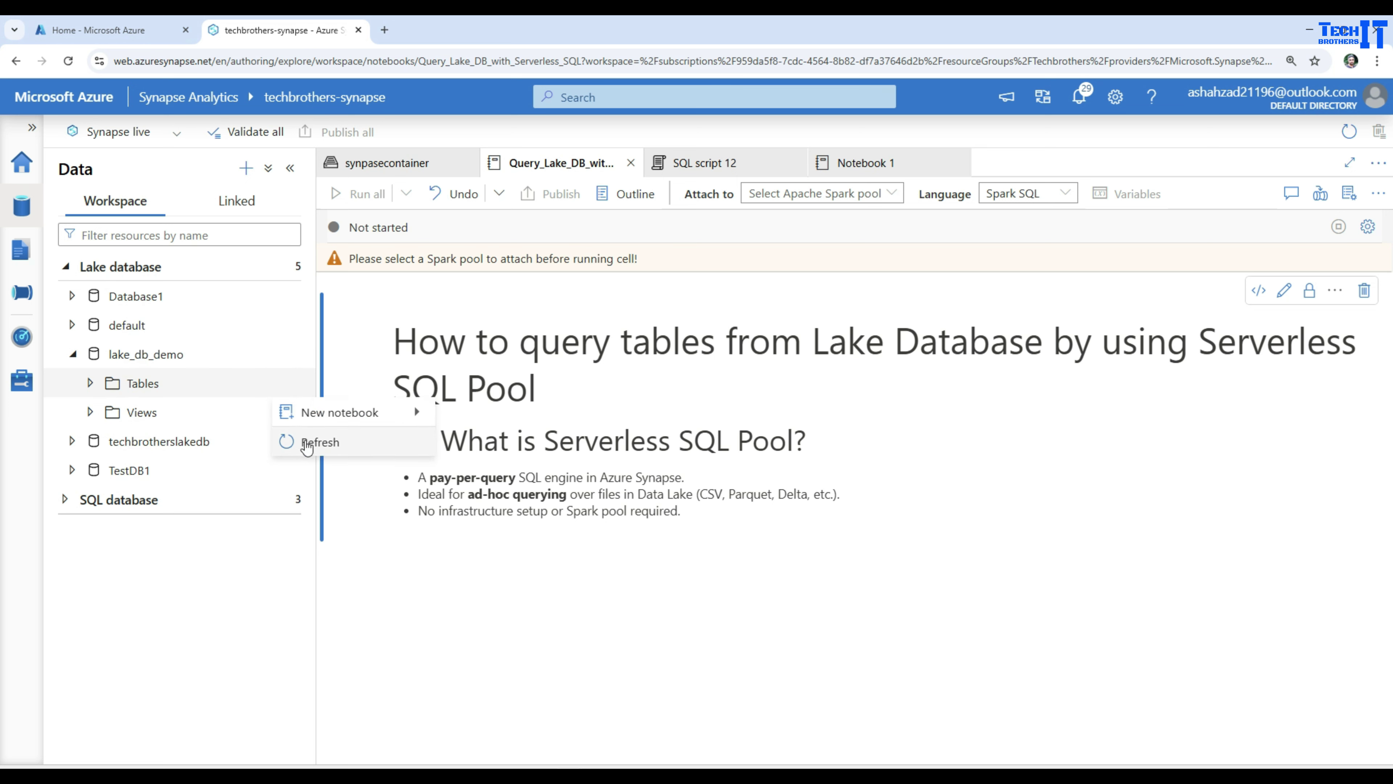
pyautogui.click(90, 384)
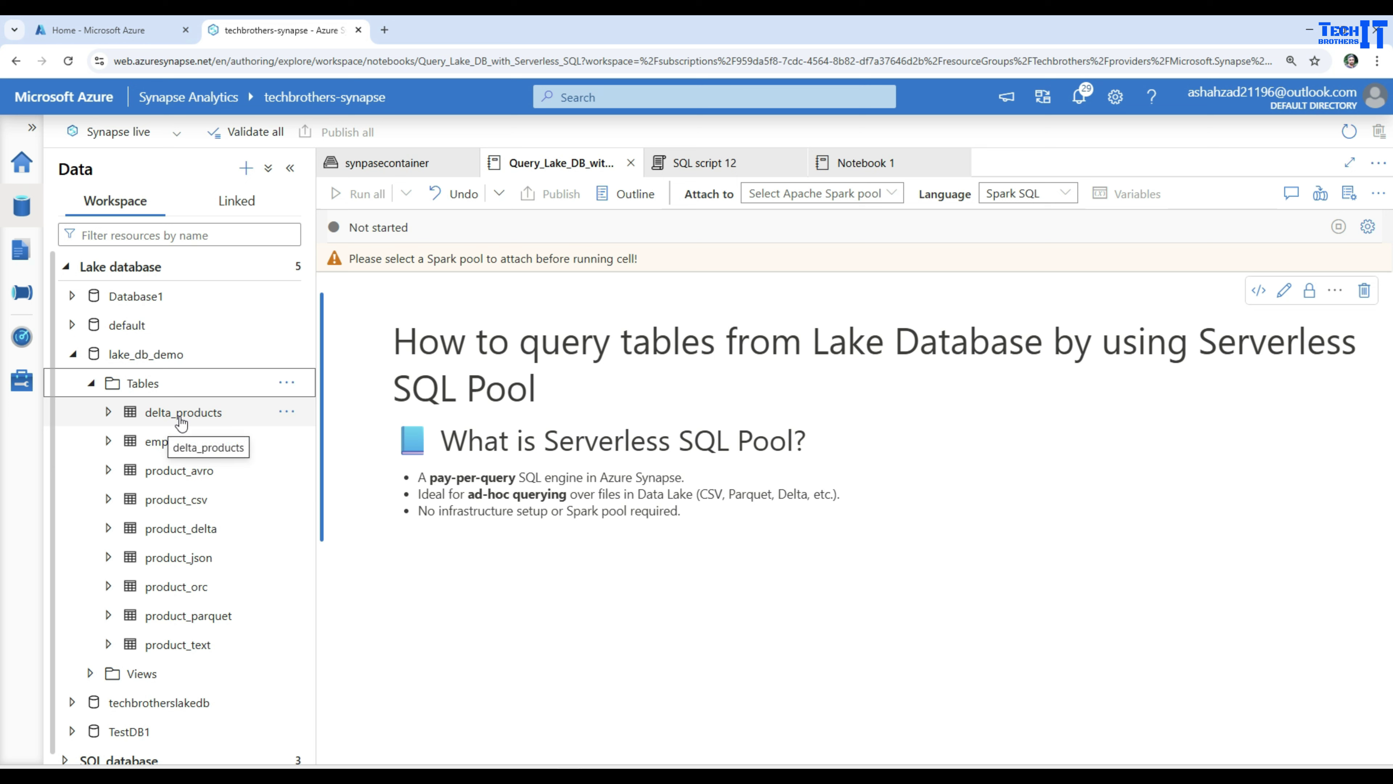
# Step: Generate a SQL script selecting the top 100 rows of delta_products and run it with the Built-in pool on lake_db_demo
pyautogui.click(286, 412)
pyautogui.moveTo(316, 445)
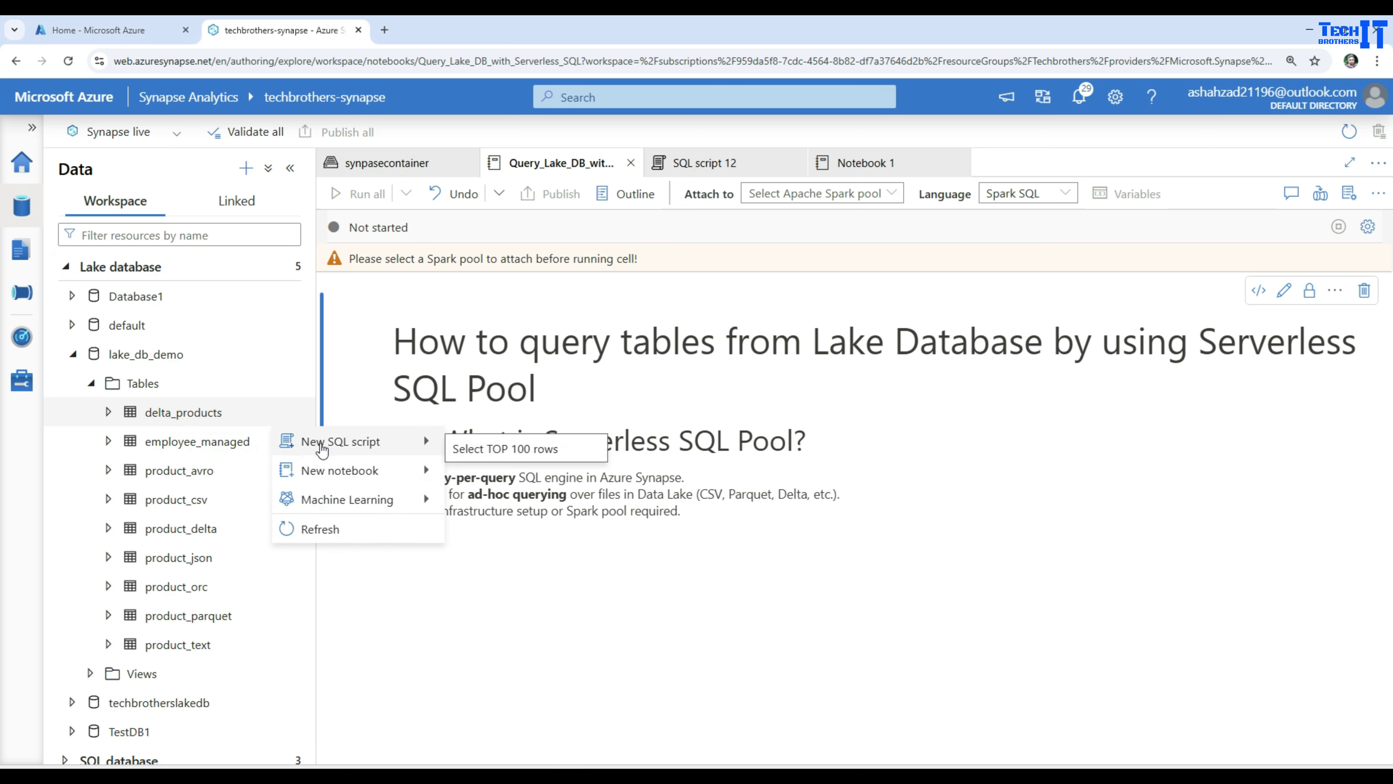
pyautogui.click(491, 456)
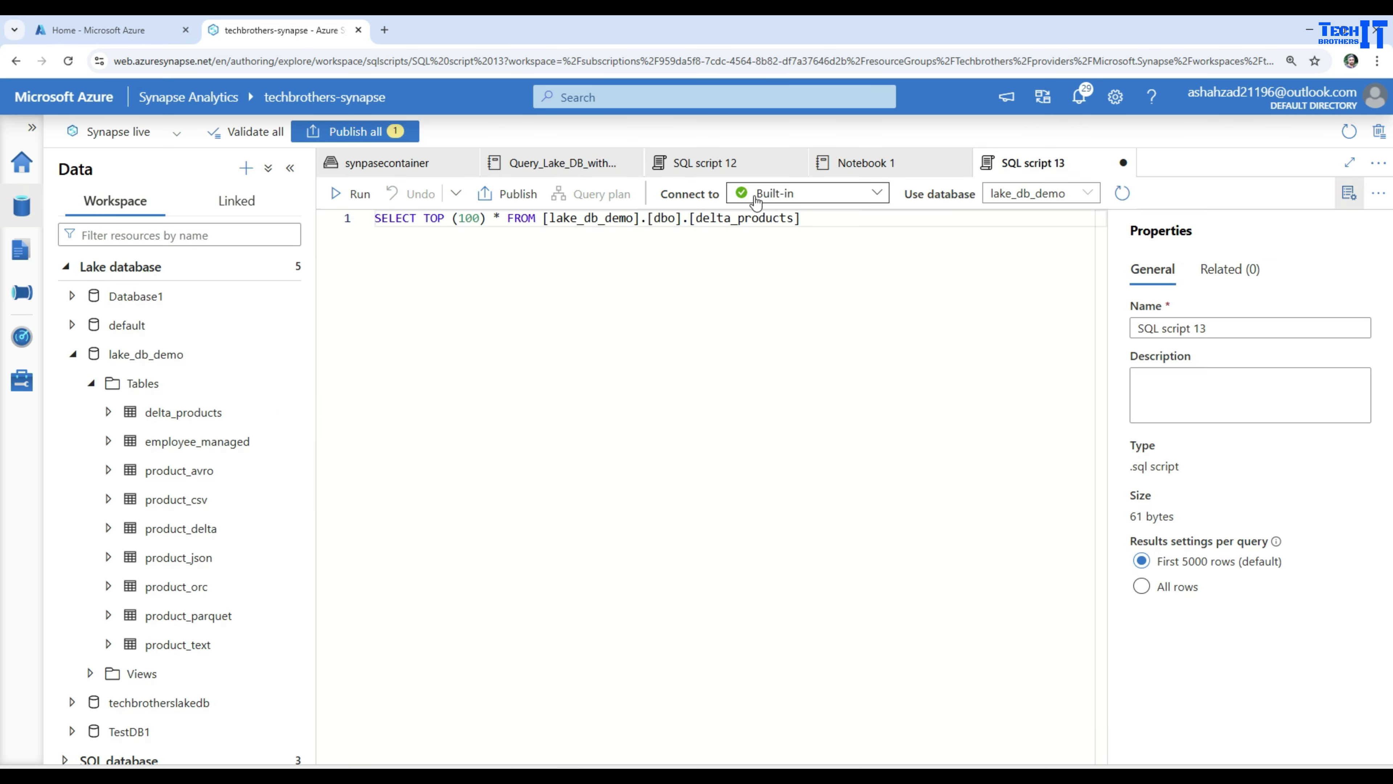
pyautogui.click(1005, 202)
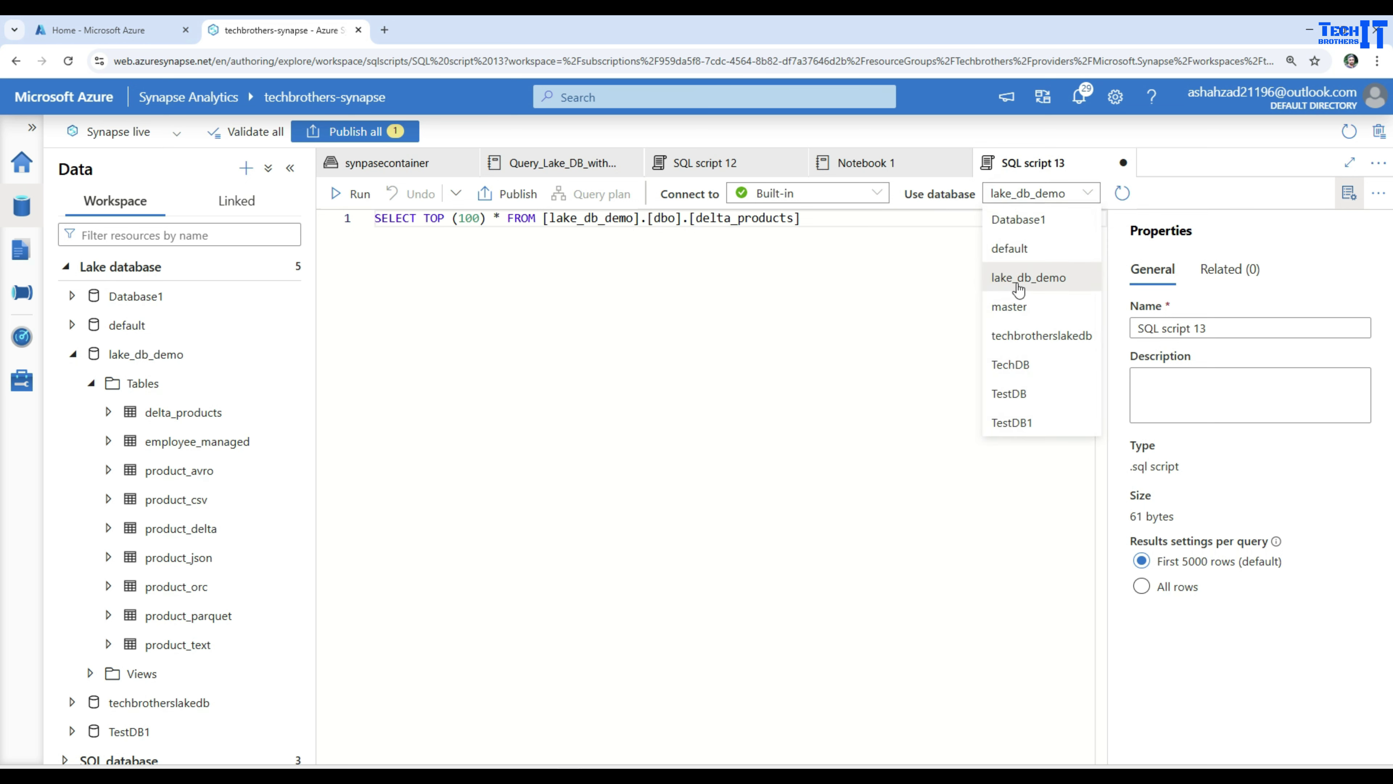
pyautogui.click(908, 287)
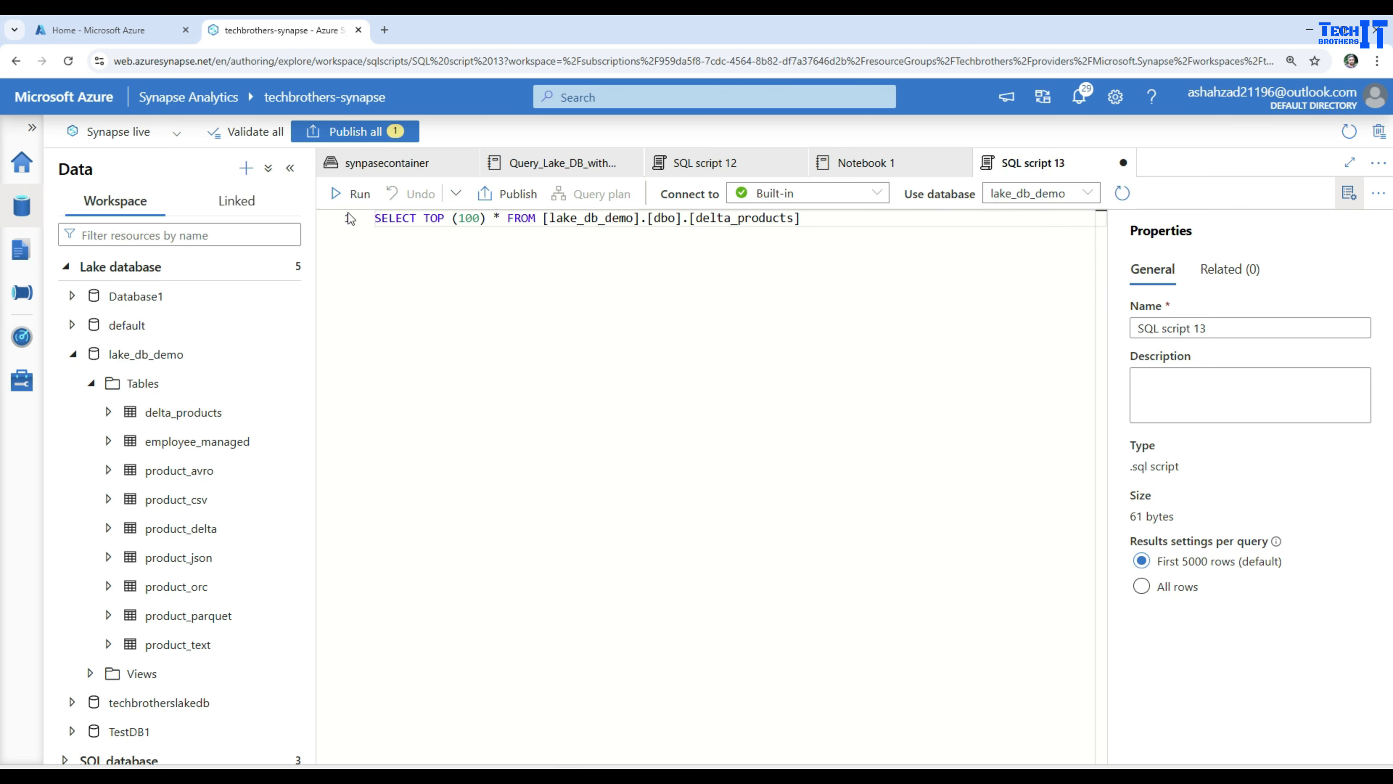
pyautogui.click(344, 195)
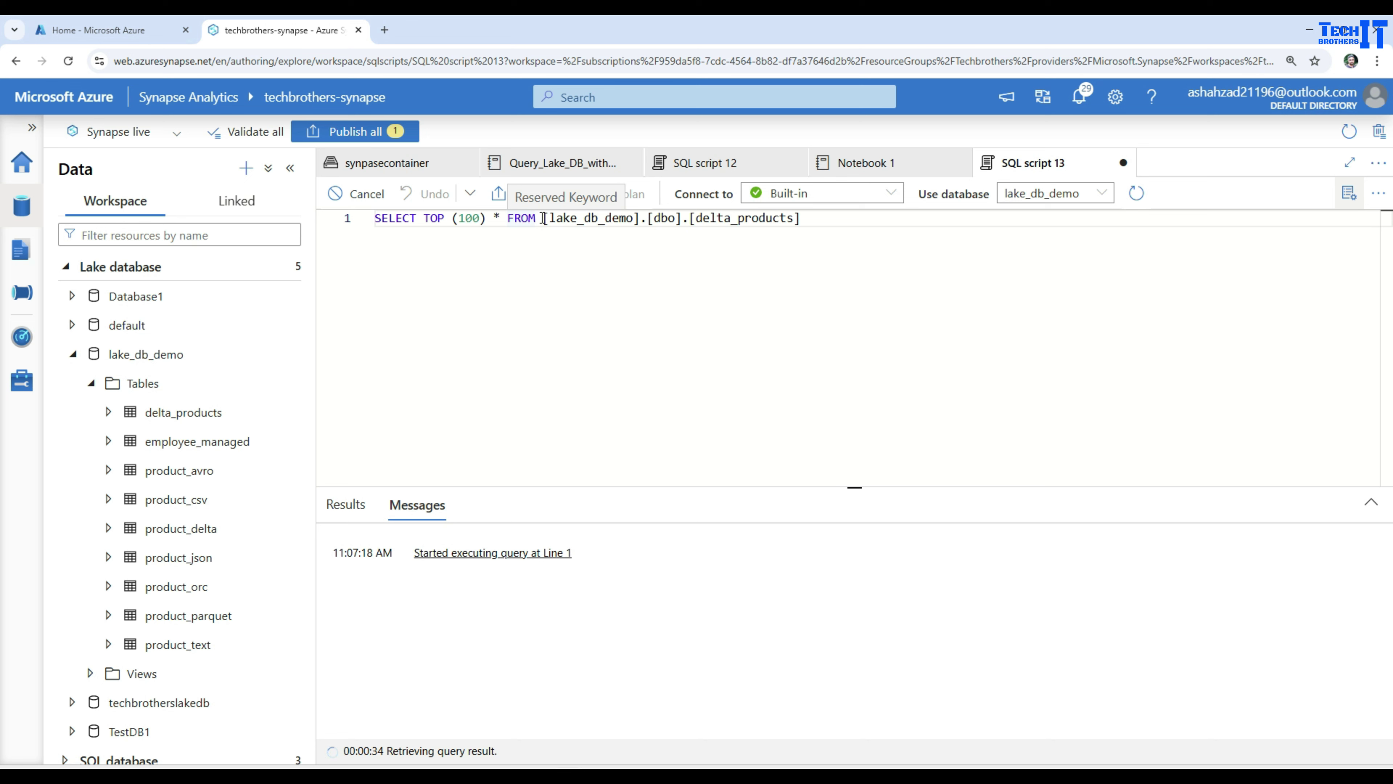
# Step: Highlight the database, schema and full three-part table name in the delta_products query
pyautogui.moveTo(543, 219); pyautogui.dragTo(637, 219)
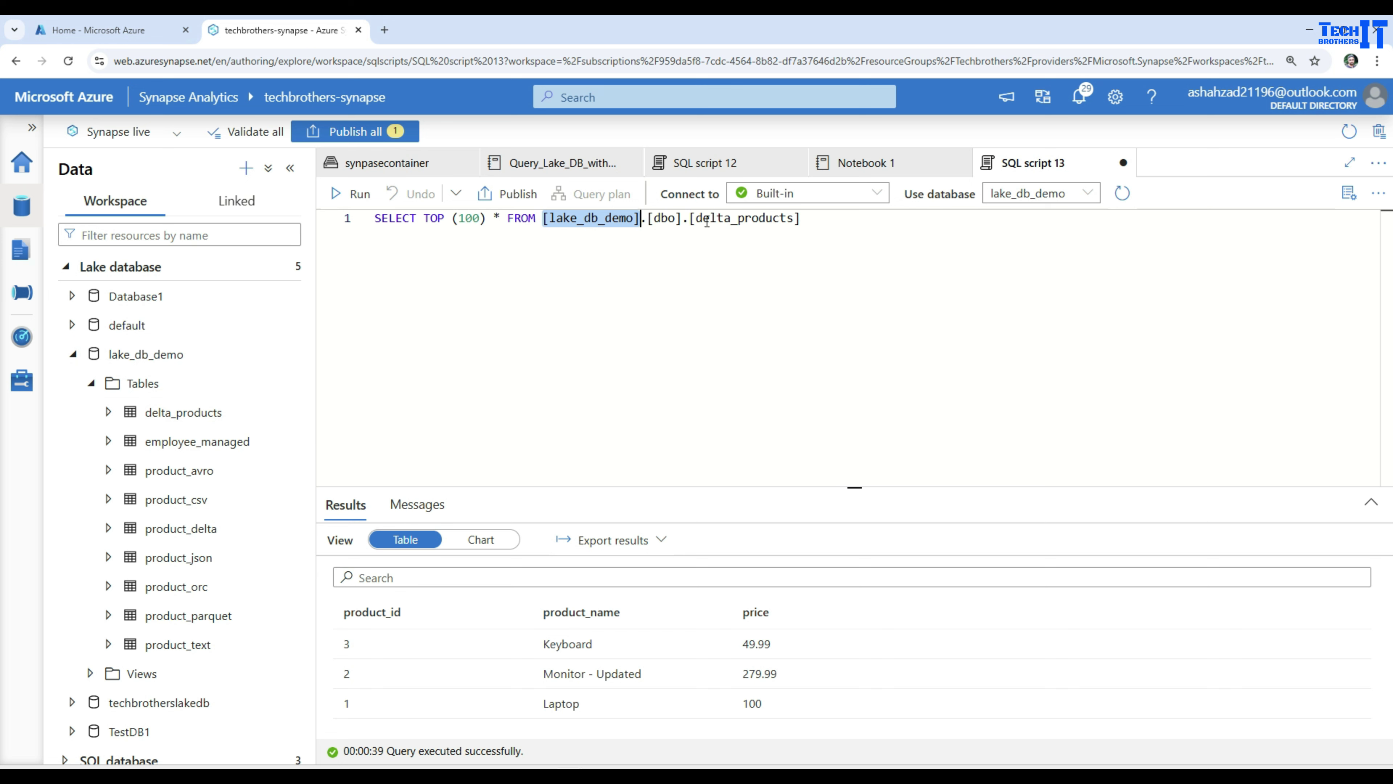
pyautogui.moveTo(698, 237); pyautogui.dragTo(648, 220)
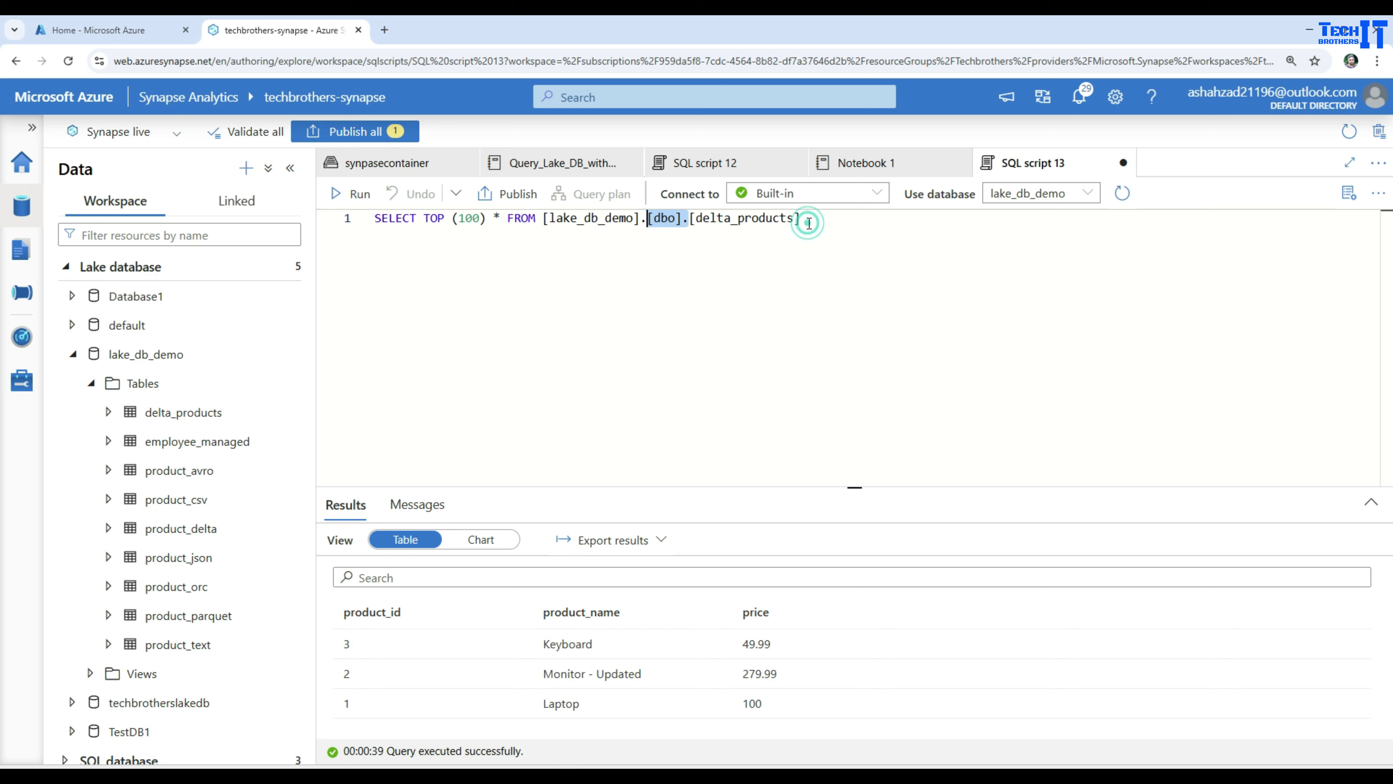
pyautogui.moveTo(806, 219); pyautogui.dragTo(539, 220)
pyautogui.click(597, 313)
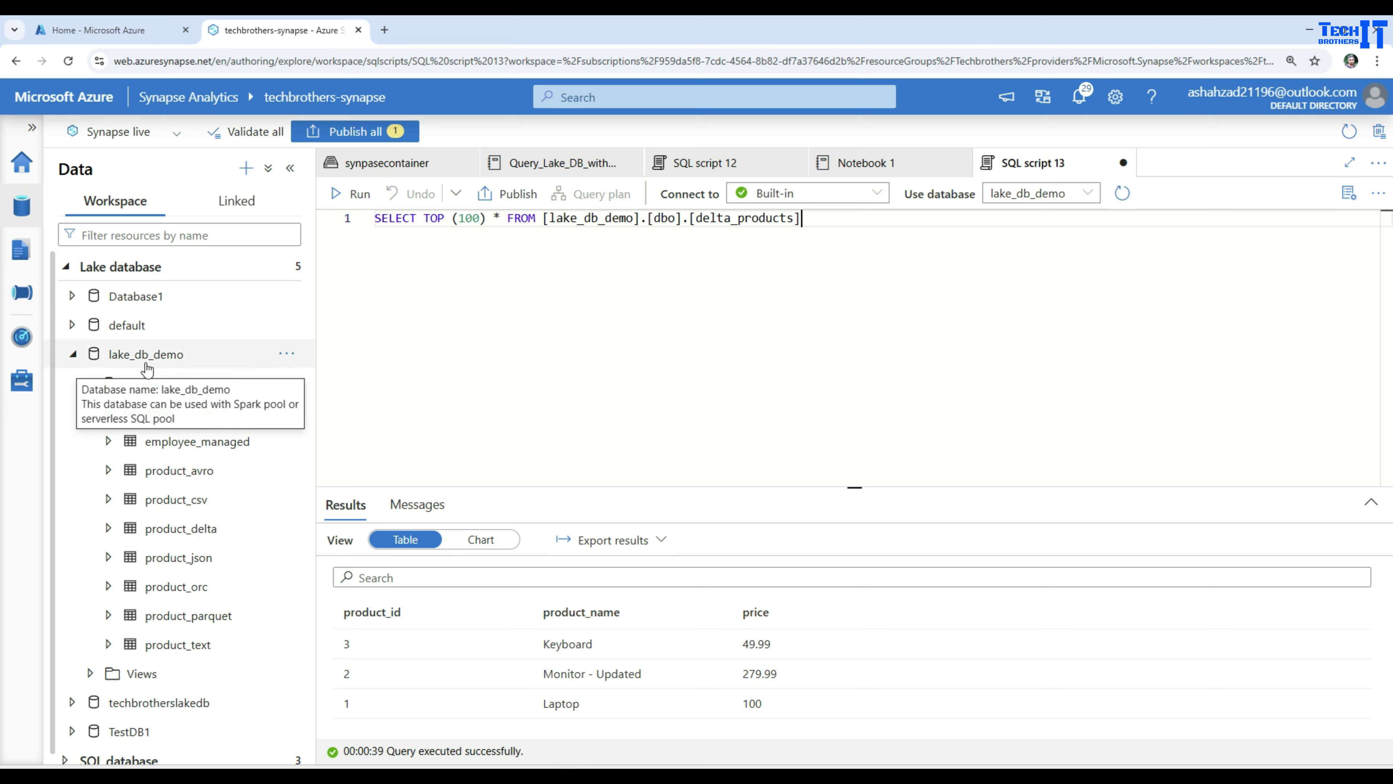
# Step: Browse the linked synpasecontainer storage from its root through synapse, workspaces, techbrothers-synapse and warehouse into the lake_db_demo.db folder
pyautogui.click(390, 164)
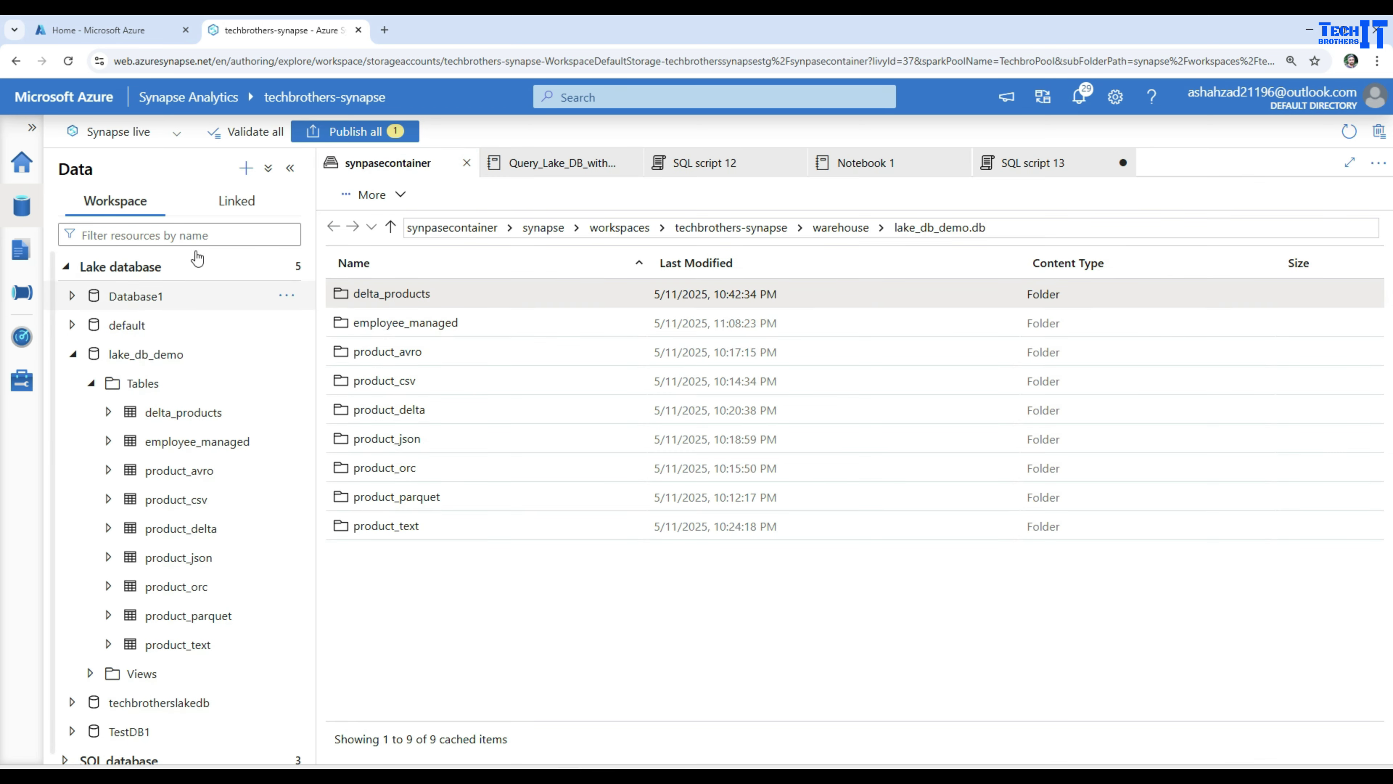
pyautogui.click(238, 201)
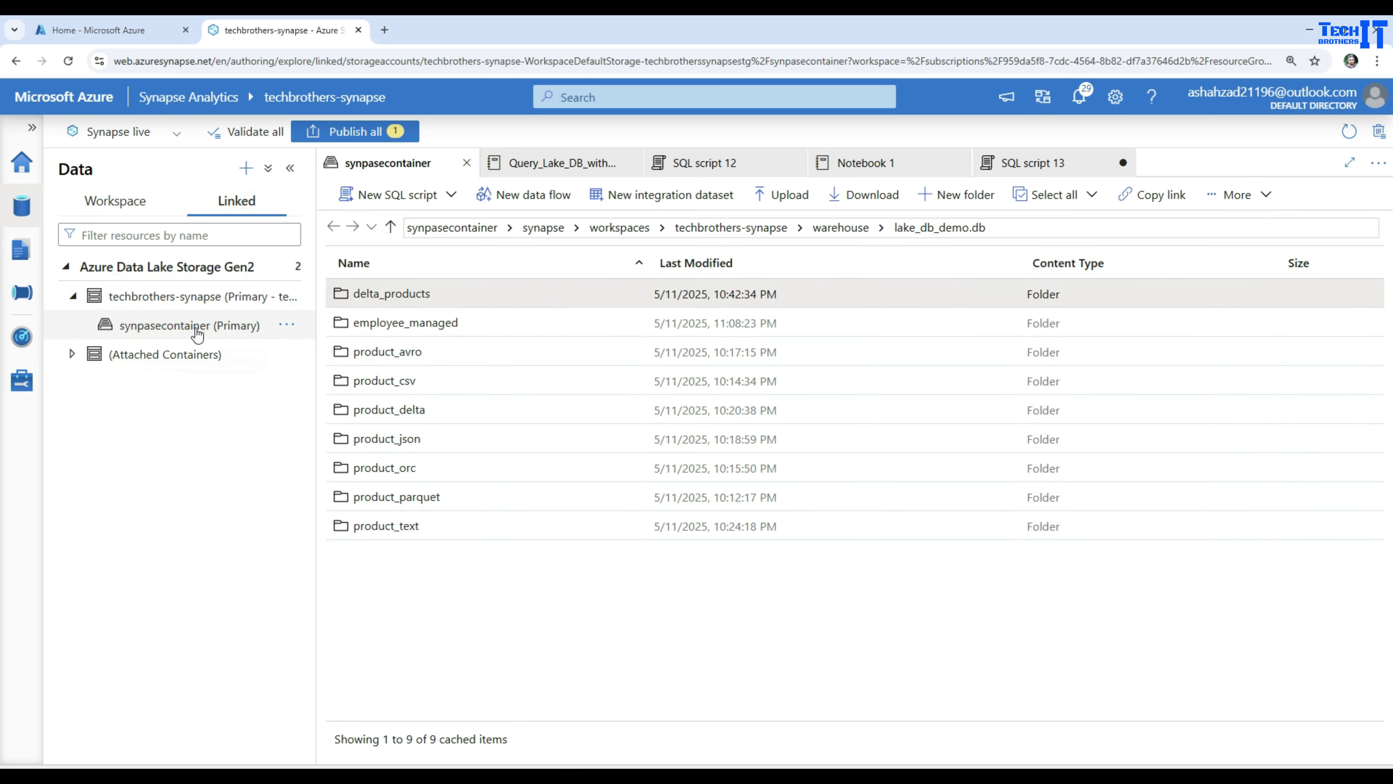
pyautogui.click(189, 326)
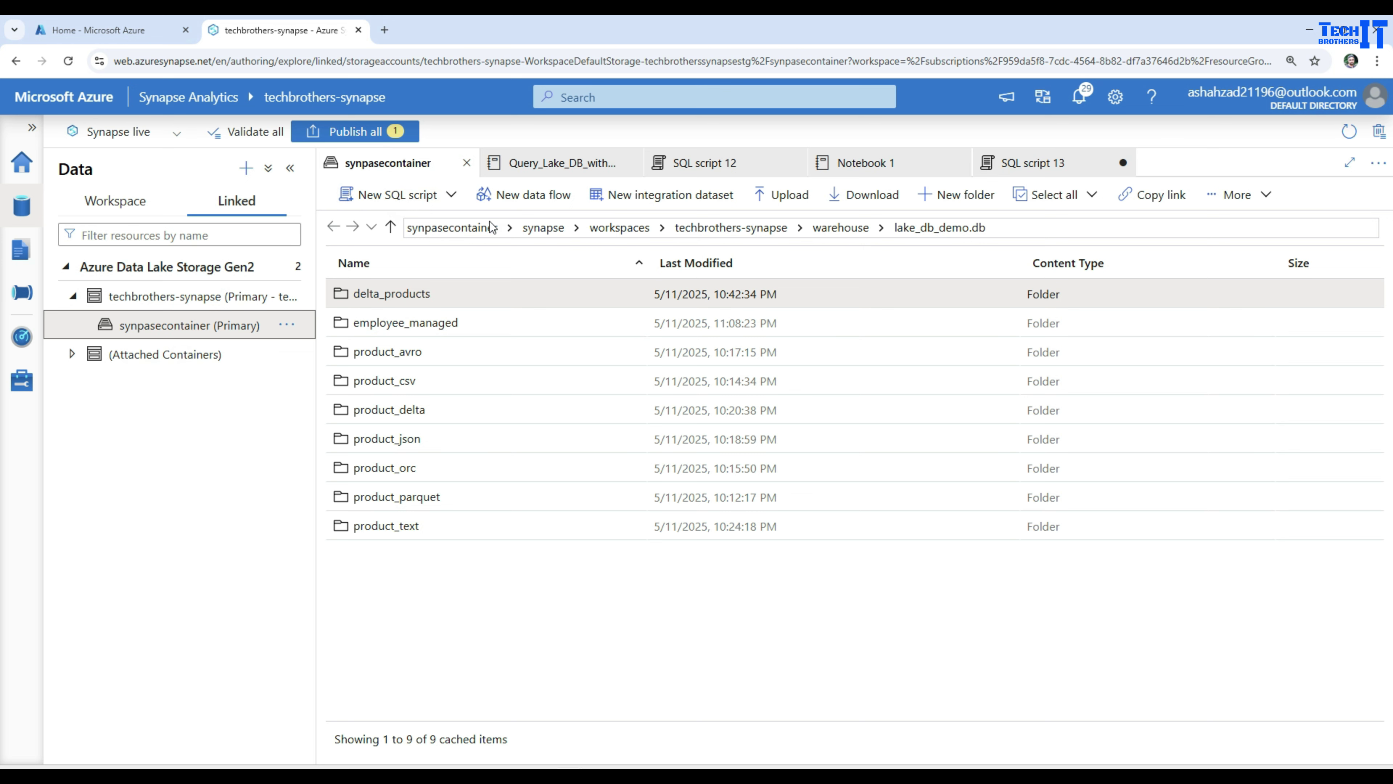
pyautogui.click(439, 229)
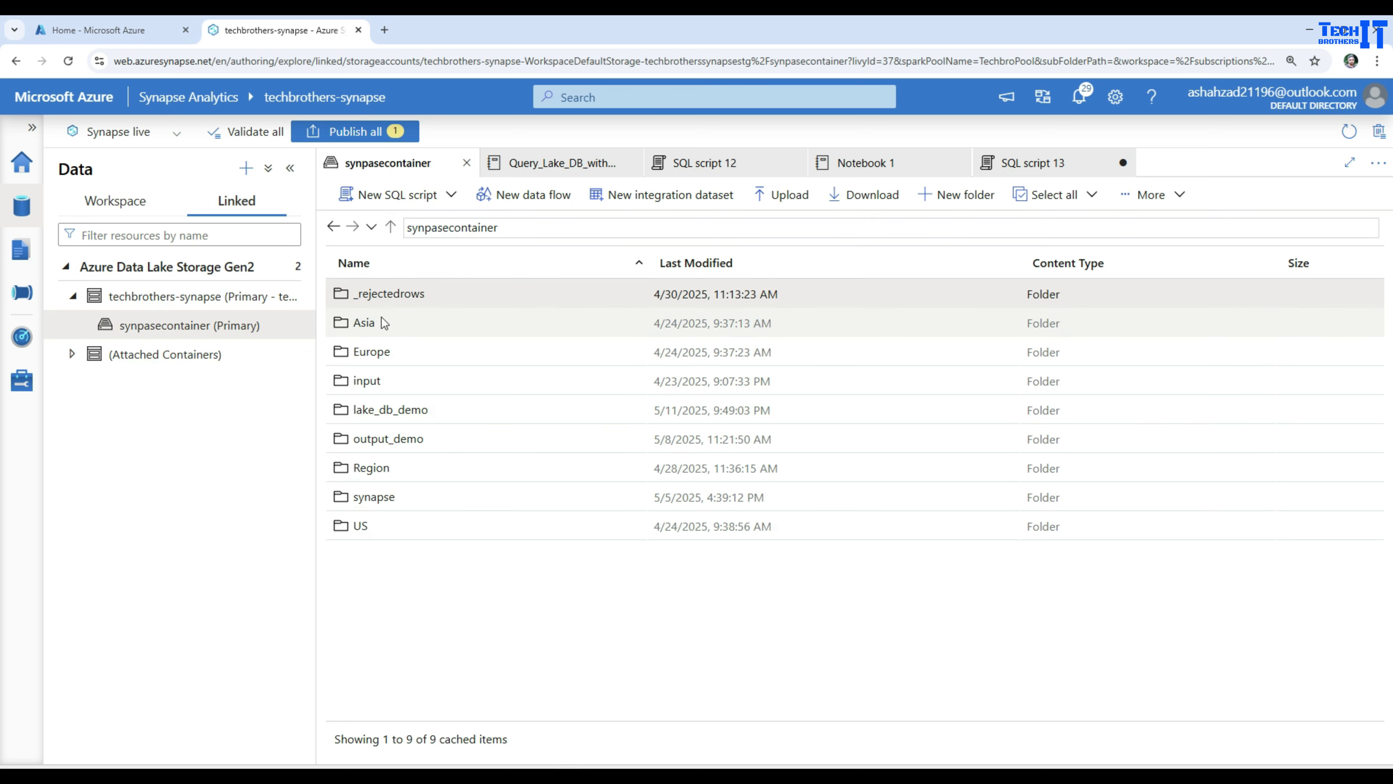
pyautogui.doubleClick(378, 498)
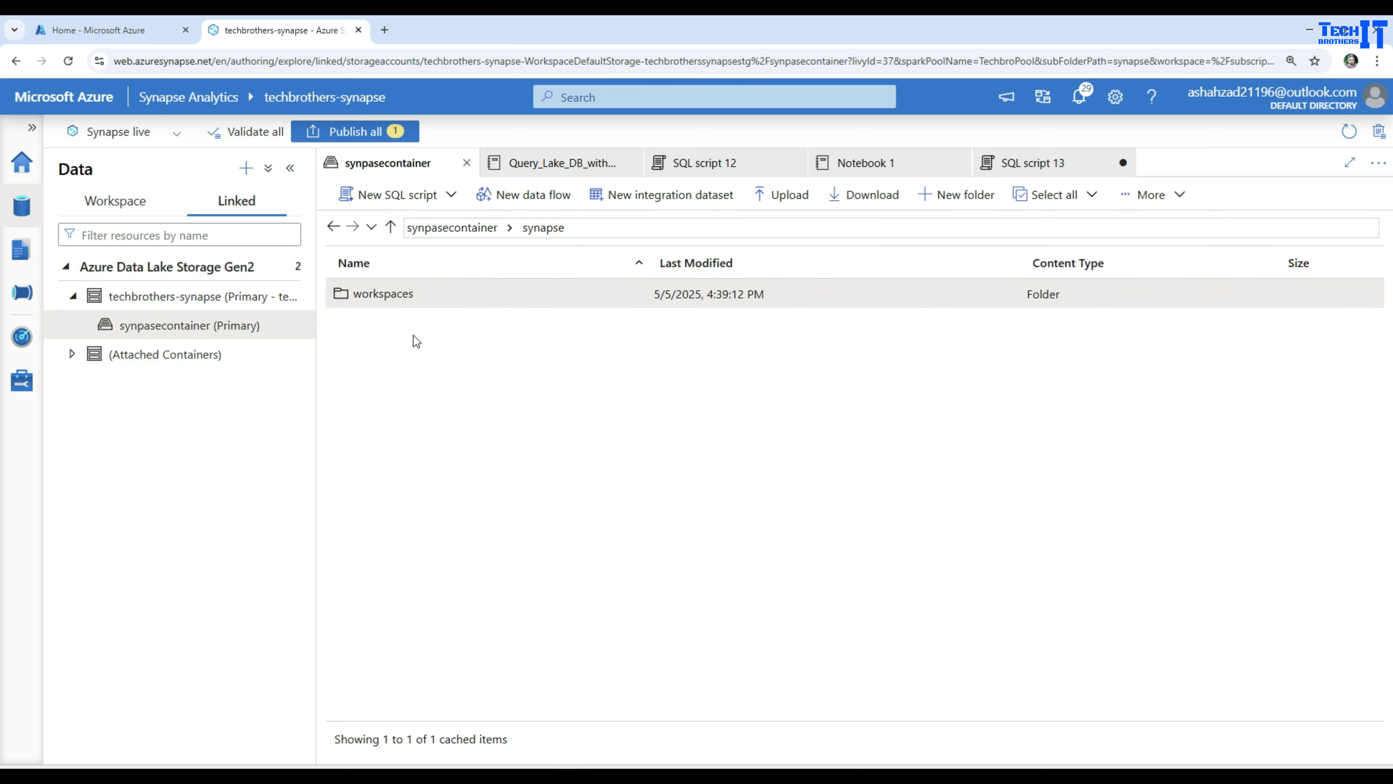
pyautogui.doubleClick(398, 295)
pyautogui.doubleClick(407, 296)
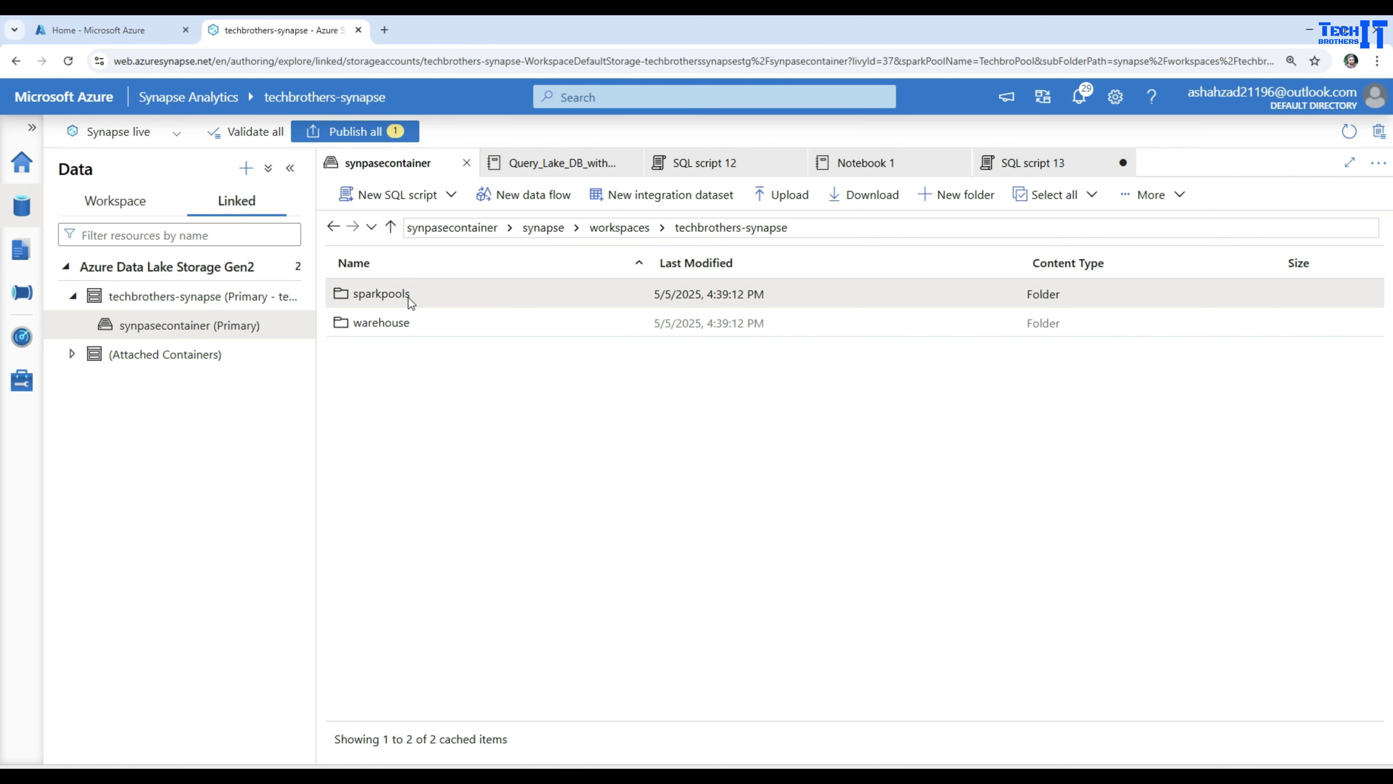
pyautogui.doubleClick(384, 323)
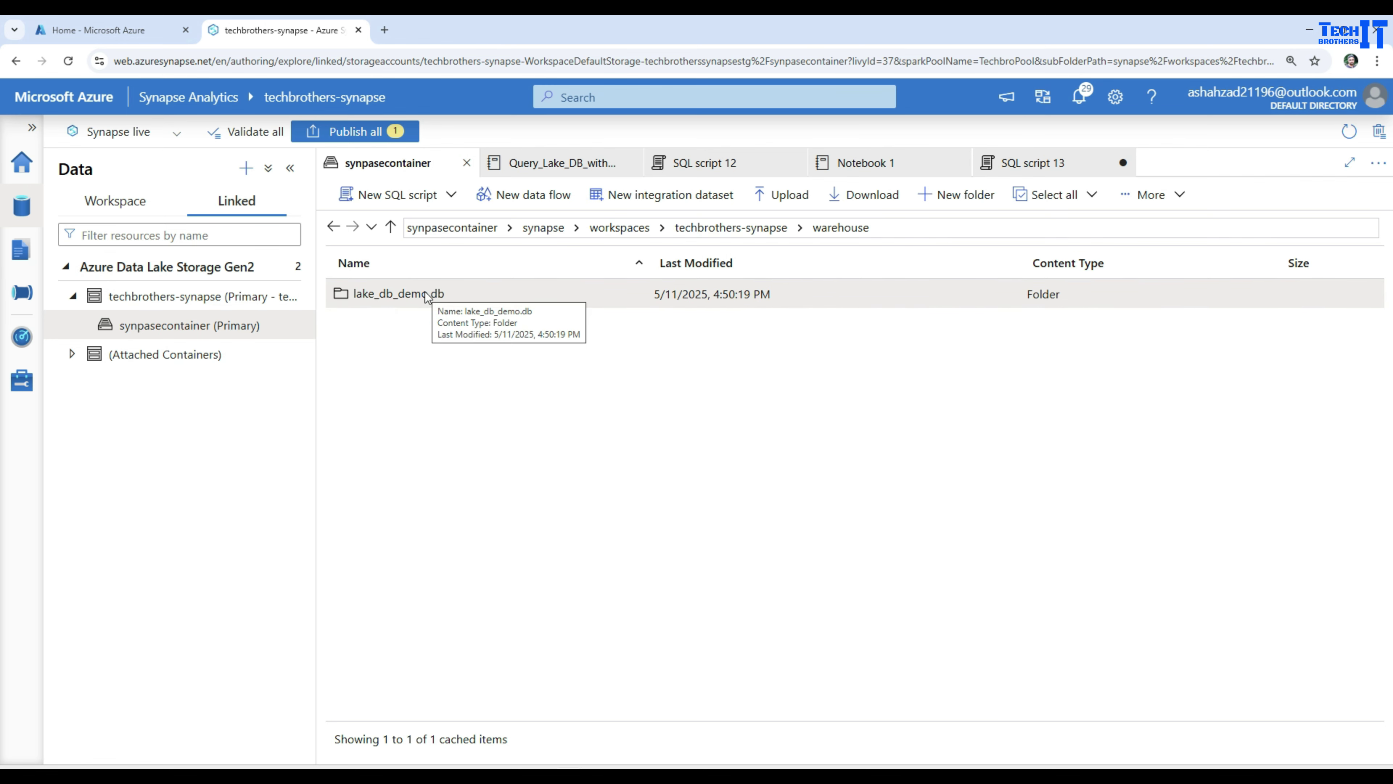
pyautogui.doubleClick(400, 298)
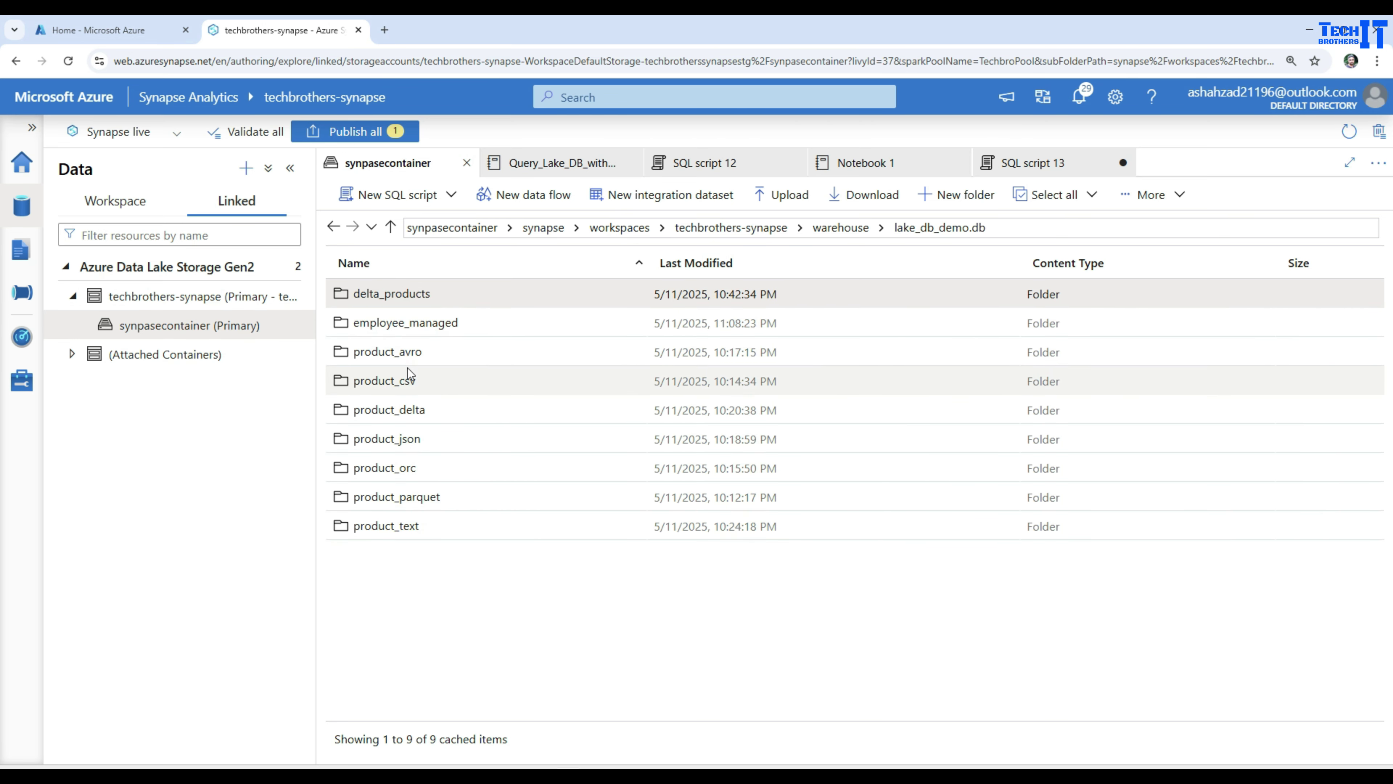
# Step: Inspect the delta_products folder's data files and its _delta_log, then return to the lake_db_demo.db folder
pyautogui.doubleClick(401, 300)
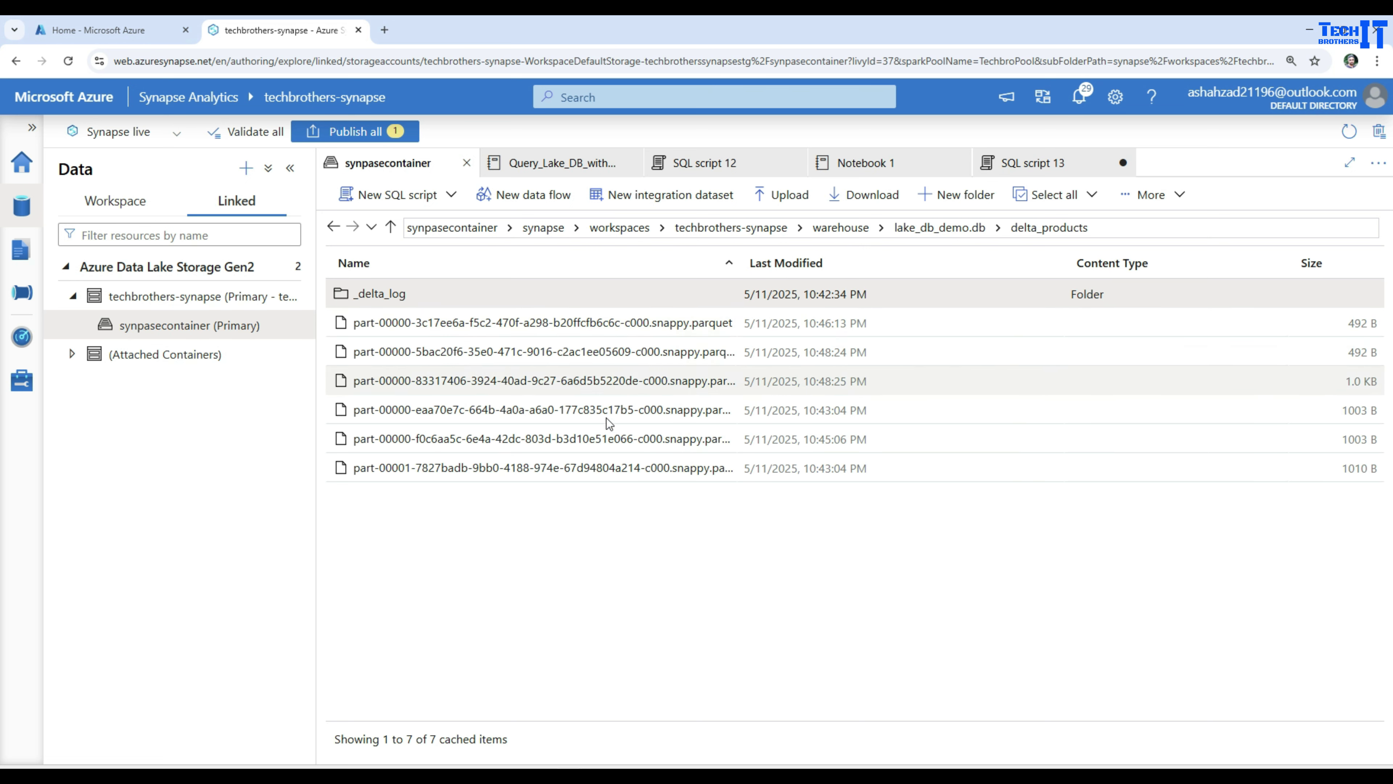
pyautogui.doubleClick(398, 299)
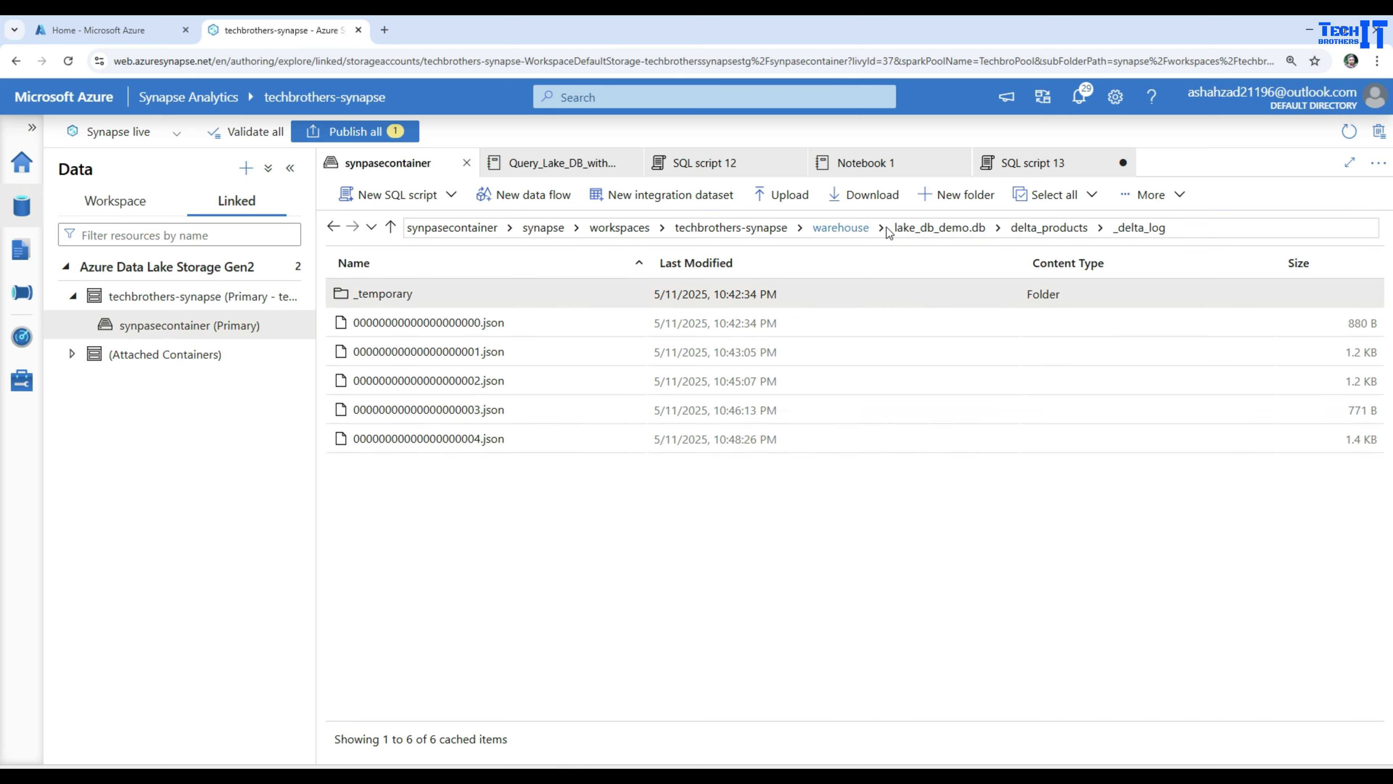
pyautogui.click(1049, 227)
pyautogui.click(964, 227)
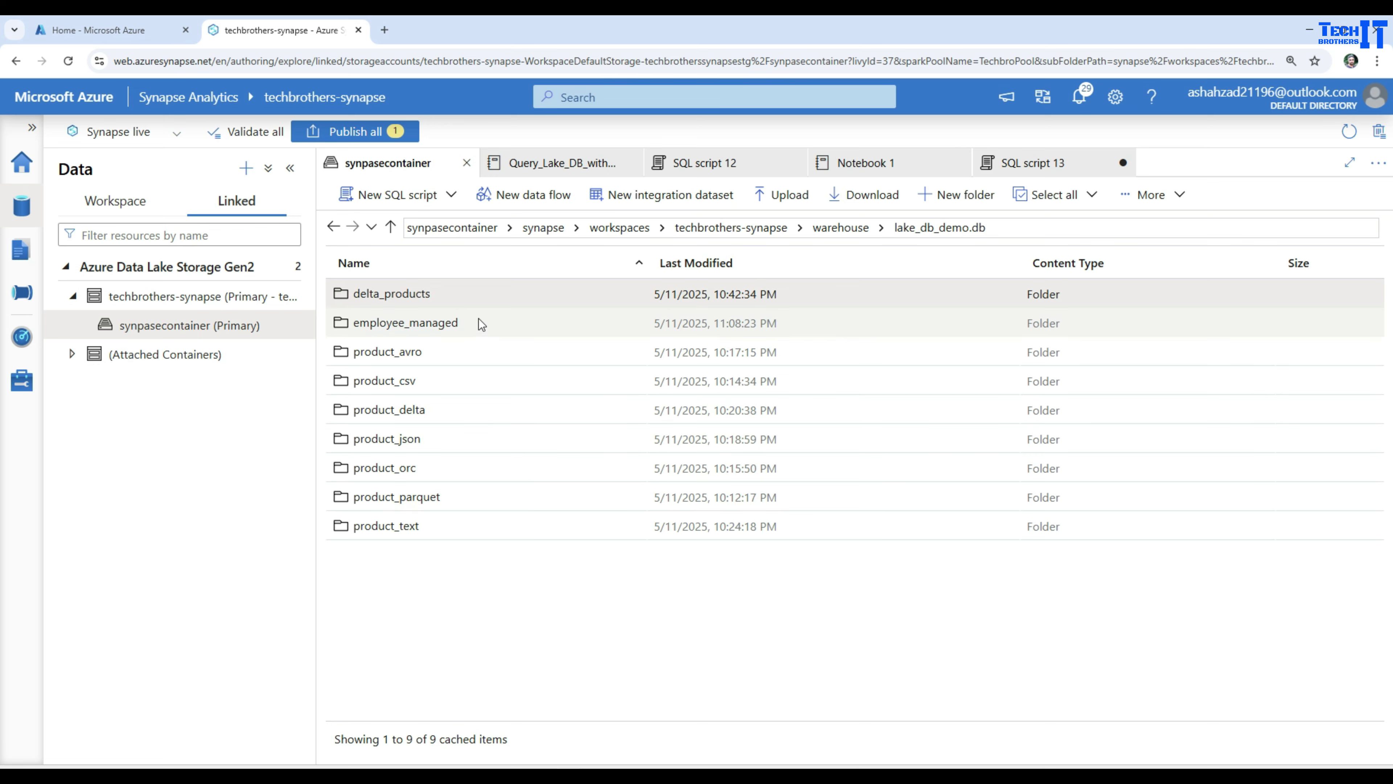
pyautogui.click(118, 32)
pyautogui.click(222, 30)
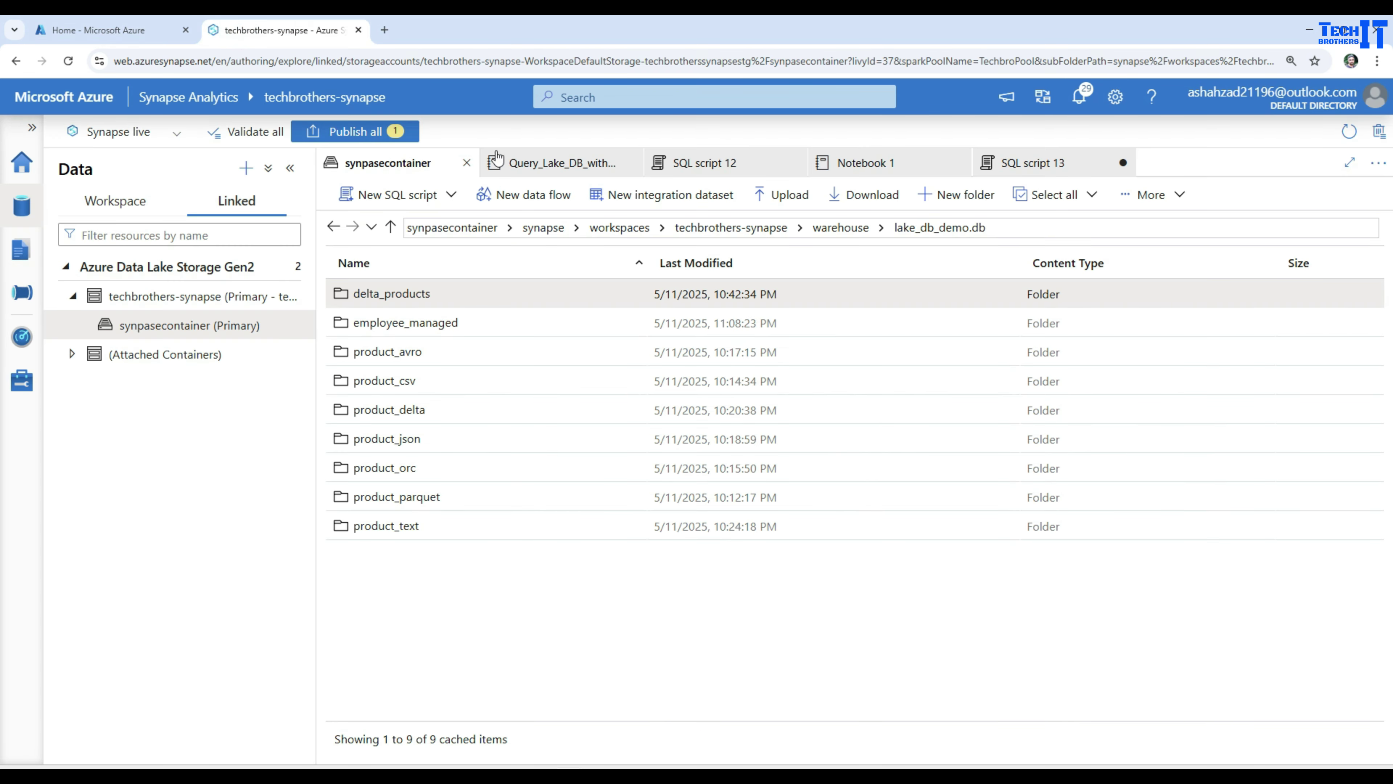
# Step: Generate a SQL script selecting the top 100 rows of the product_avro table in lake_db_demo and run it
pyautogui.click(543, 165)
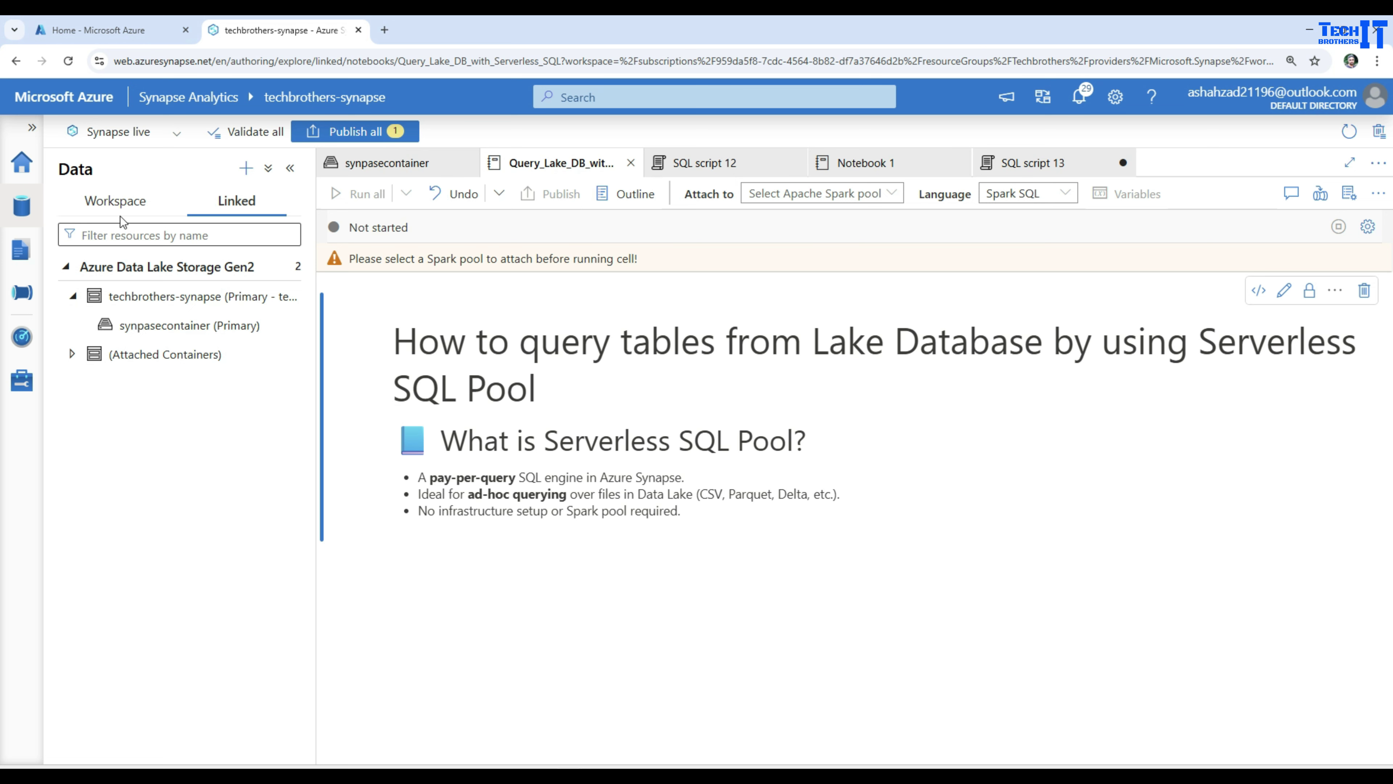
pyautogui.click(115, 201)
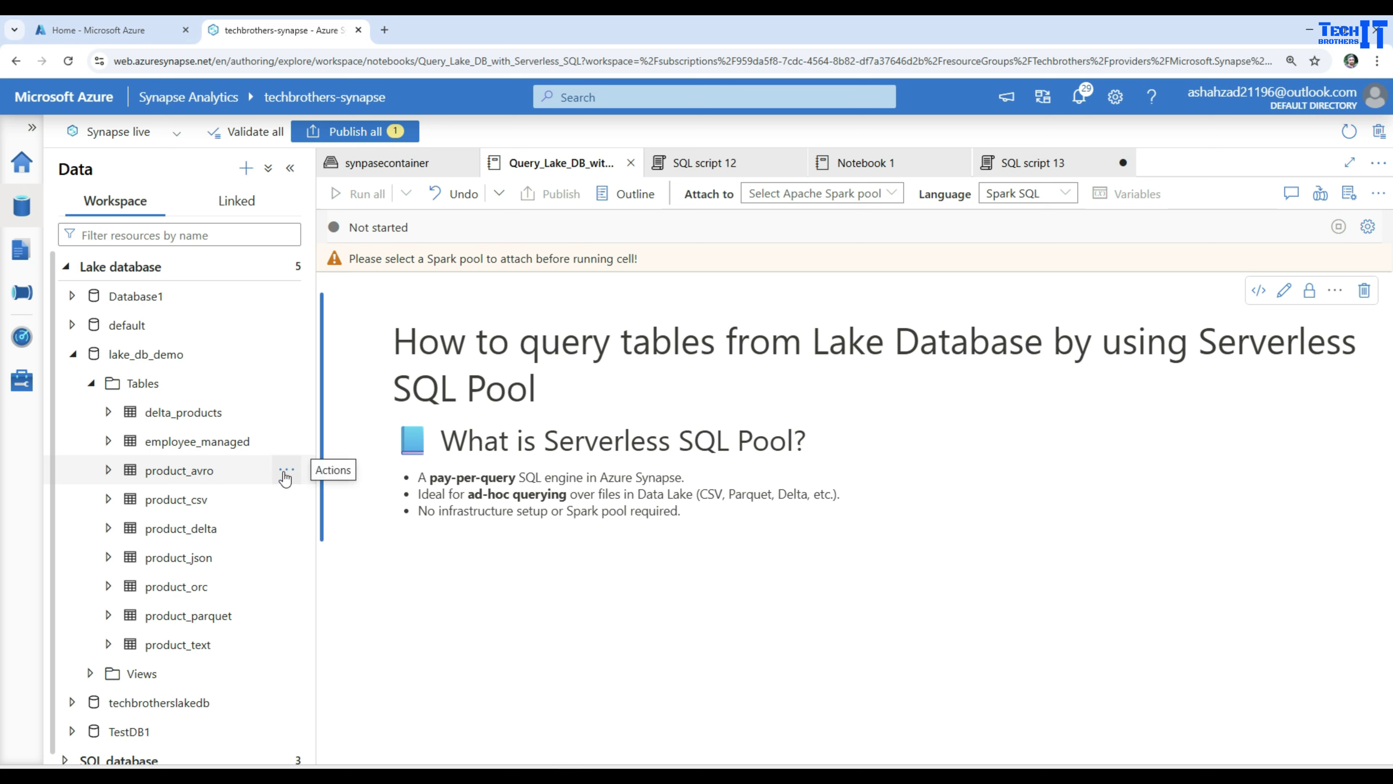
pyautogui.click(285, 470)
pyautogui.moveTo(324, 504)
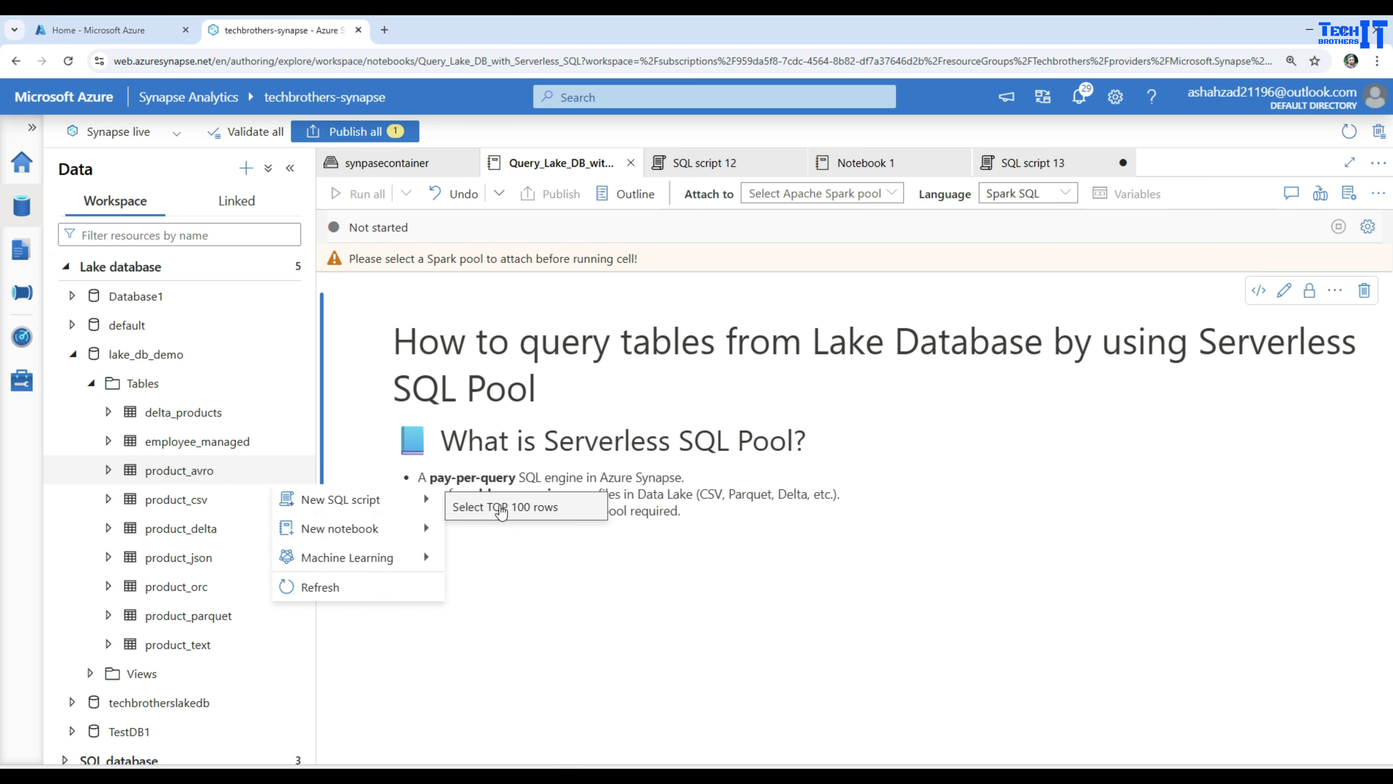
pyautogui.click(494, 507)
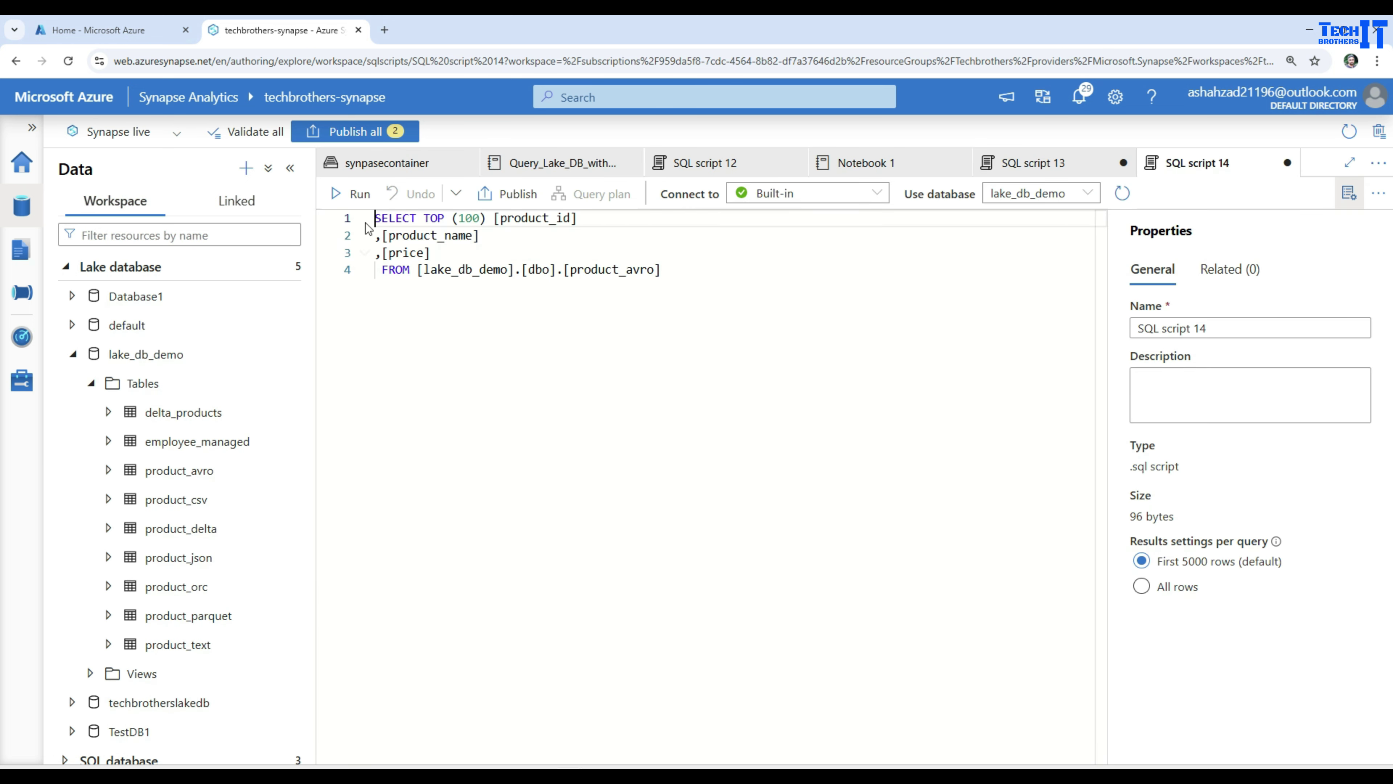
pyautogui.click(358, 194)
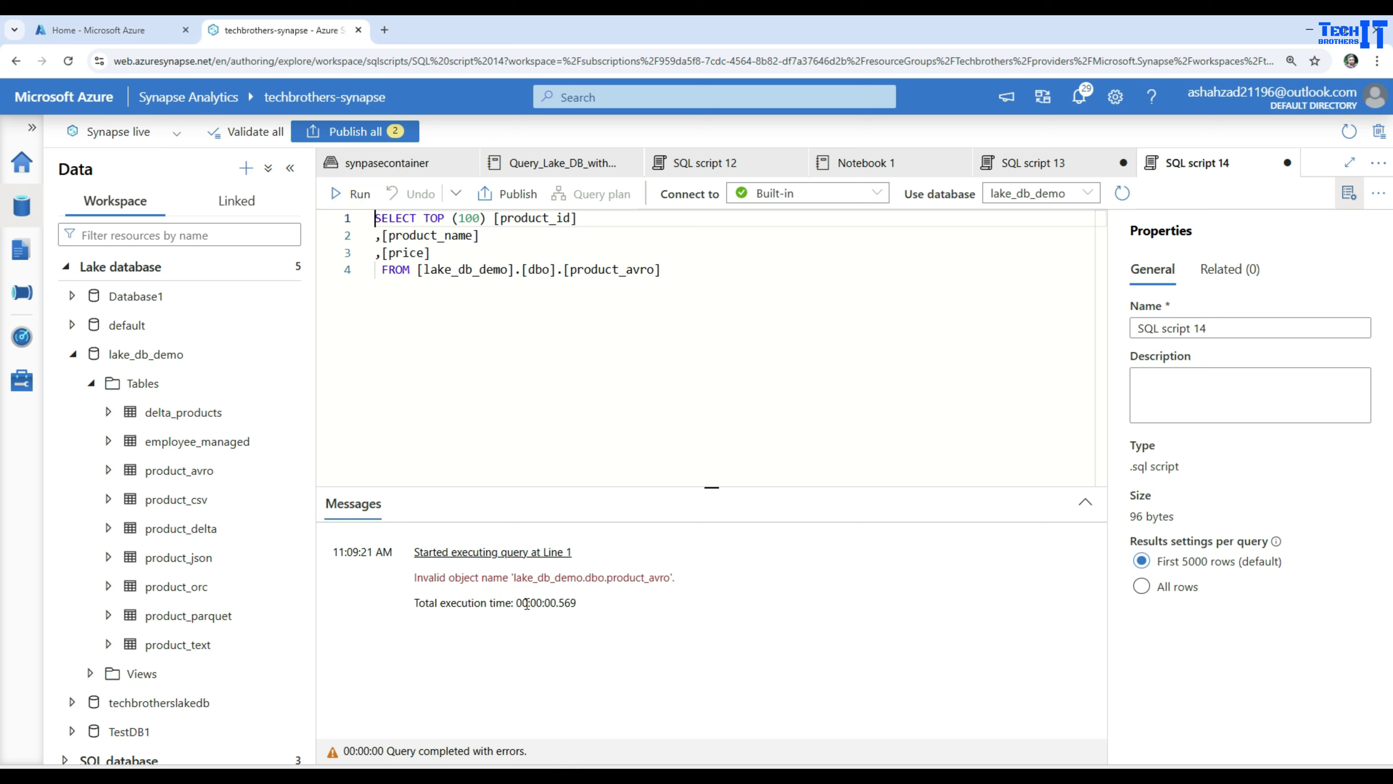
# Step: Generate a SQL script selecting the top 100 rows of the product_csv table and run it
pyautogui.click(289, 500)
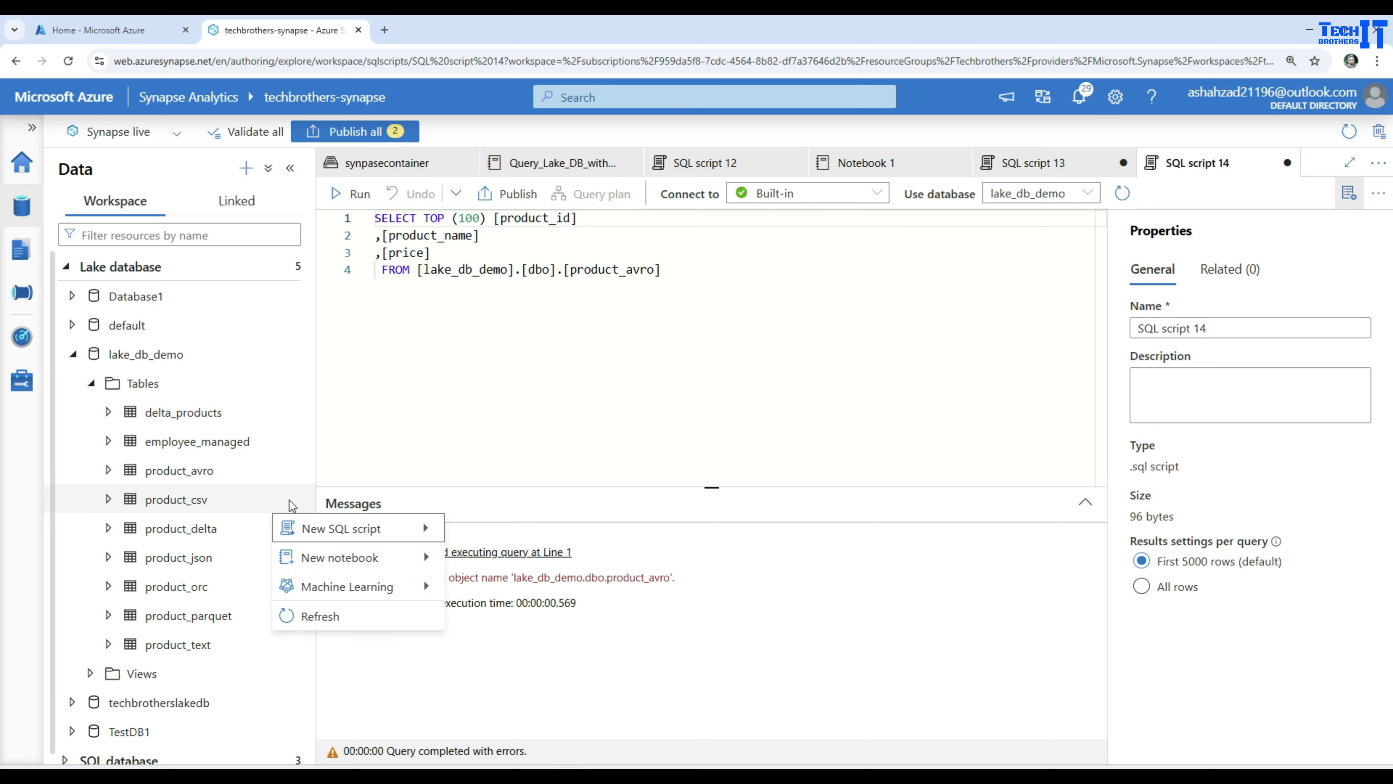
pyautogui.moveTo(336, 530)
pyautogui.click(507, 535)
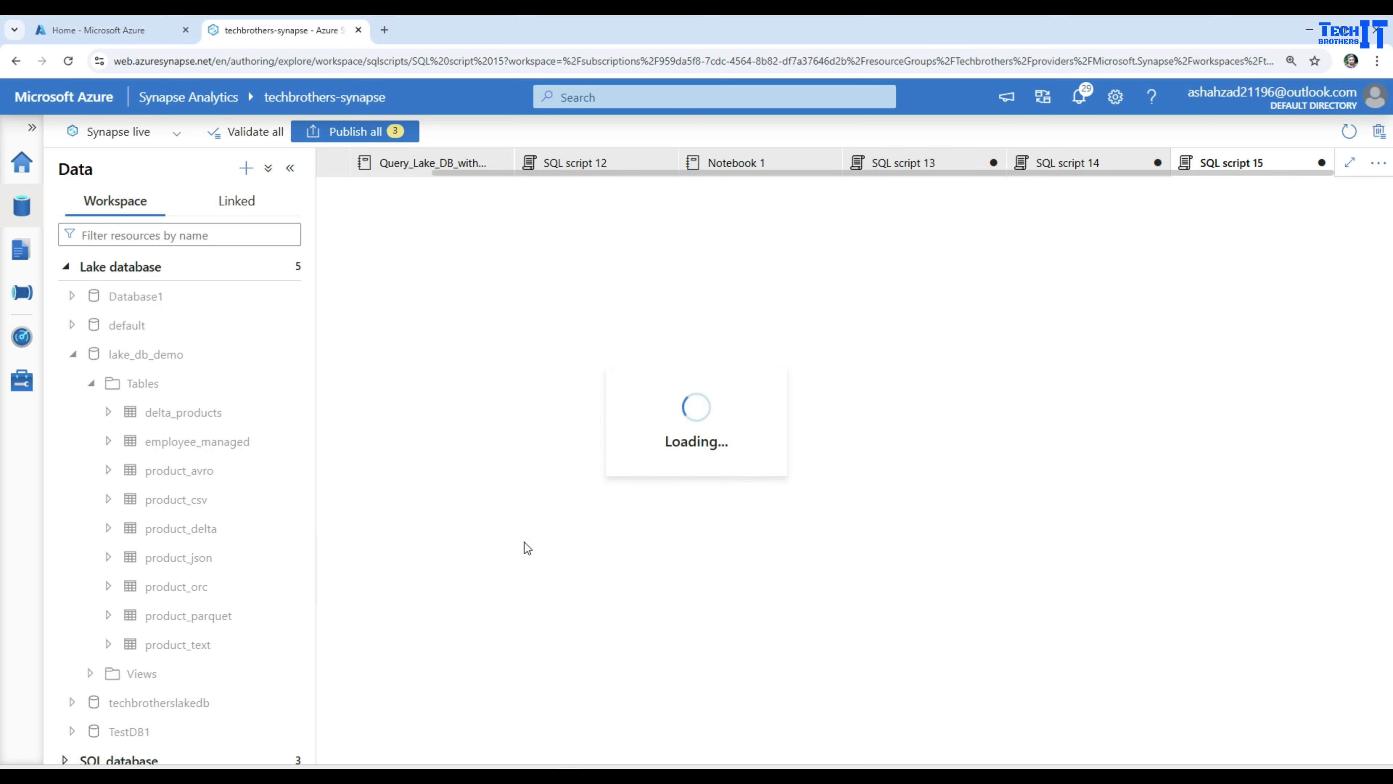
pyautogui.click(357, 193)
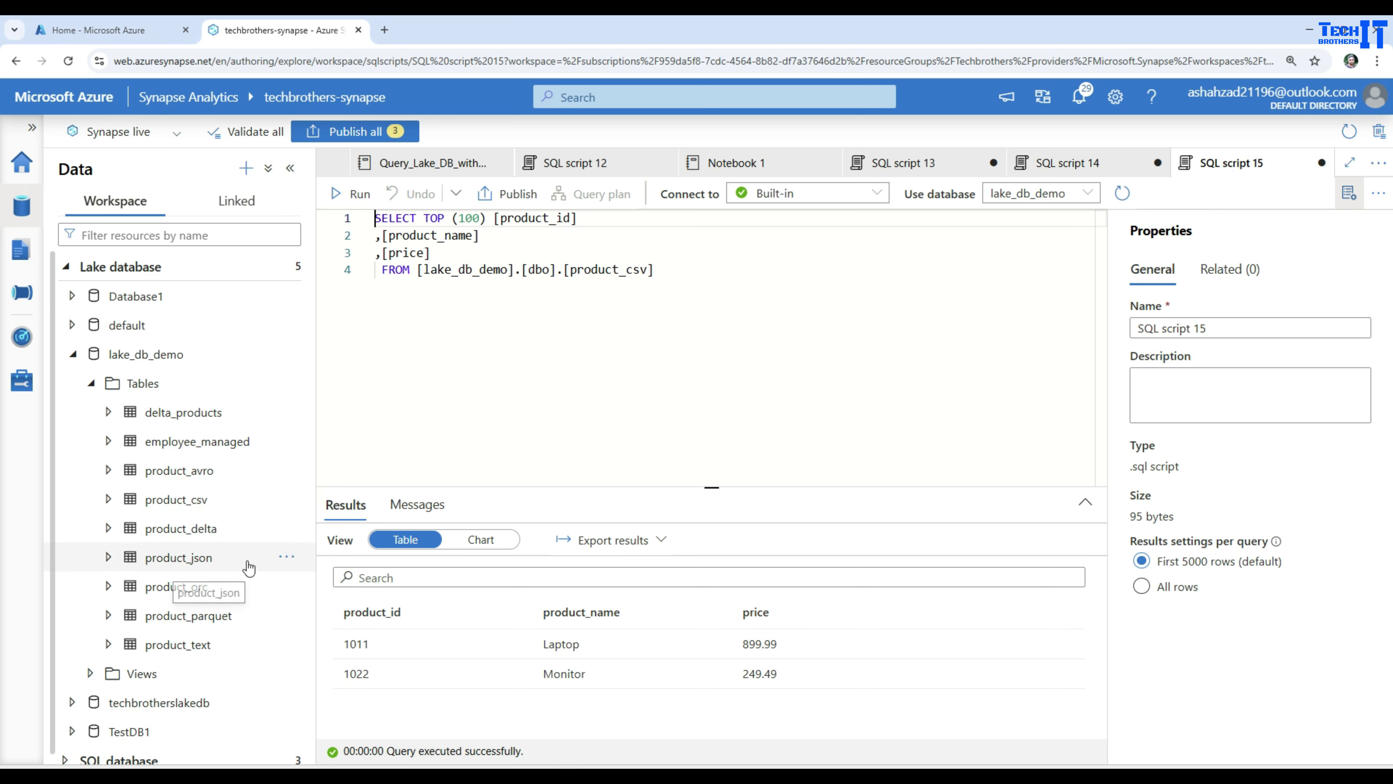
# Step: Generate a SQL script selecting the top 100 rows of the product_json table and run it
pyautogui.click(286, 558)
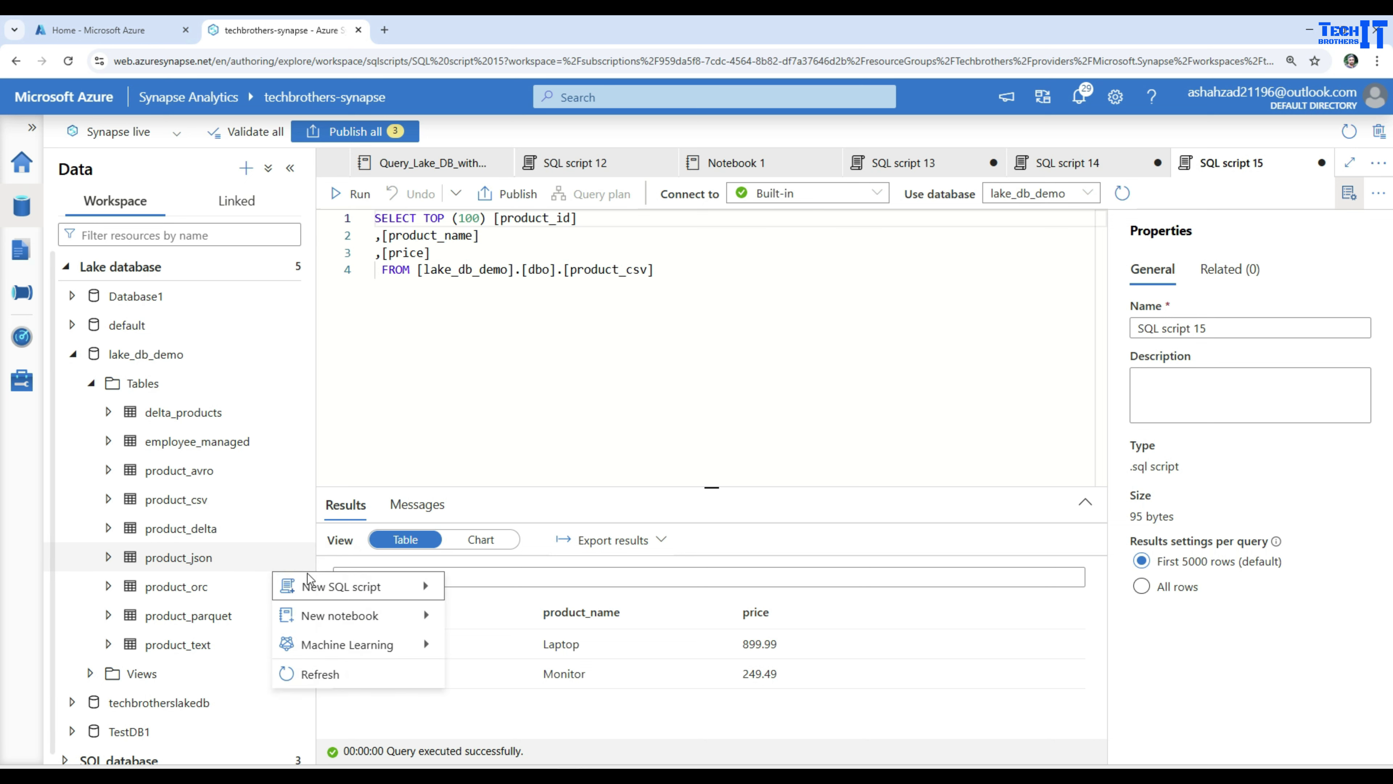
pyautogui.moveTo(333, 581)
pyautogui.click(488, 593)
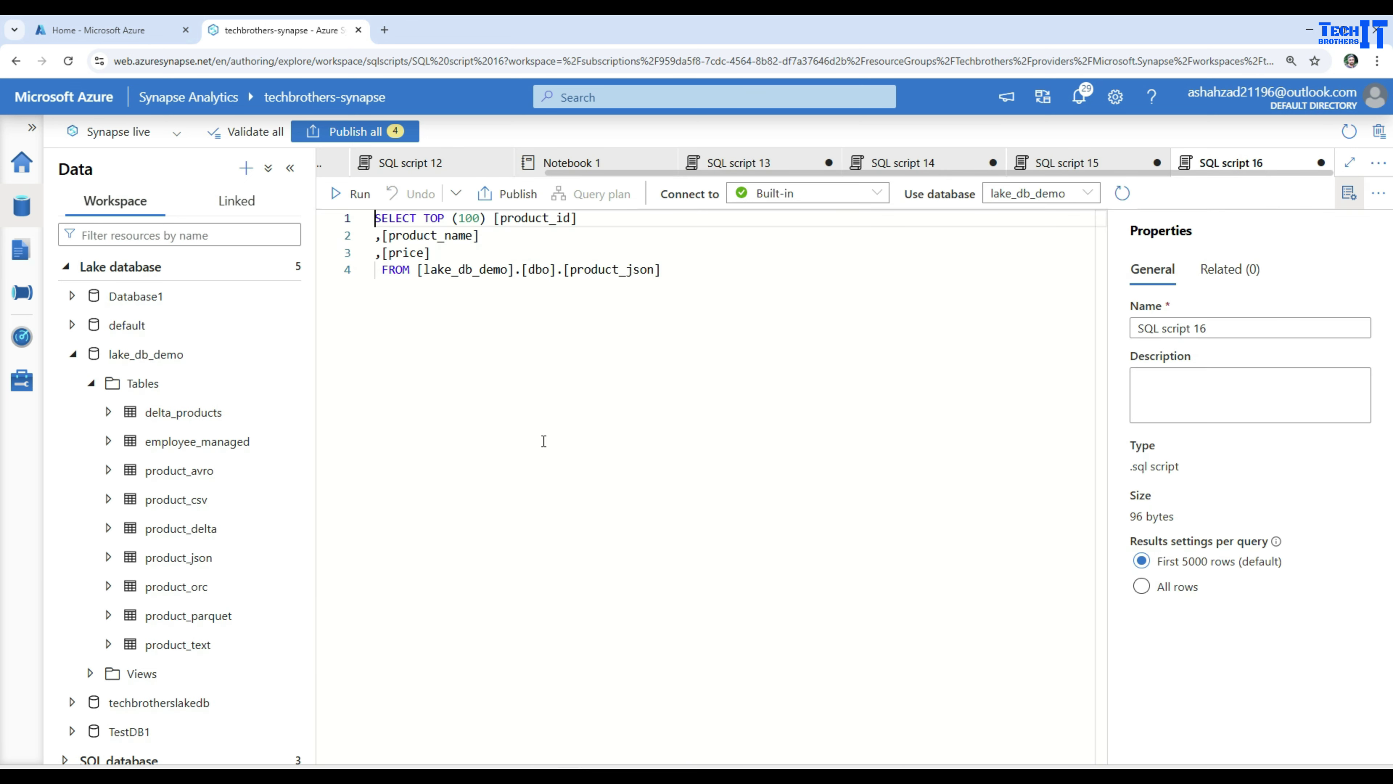
pyautogui.click(358, 194)
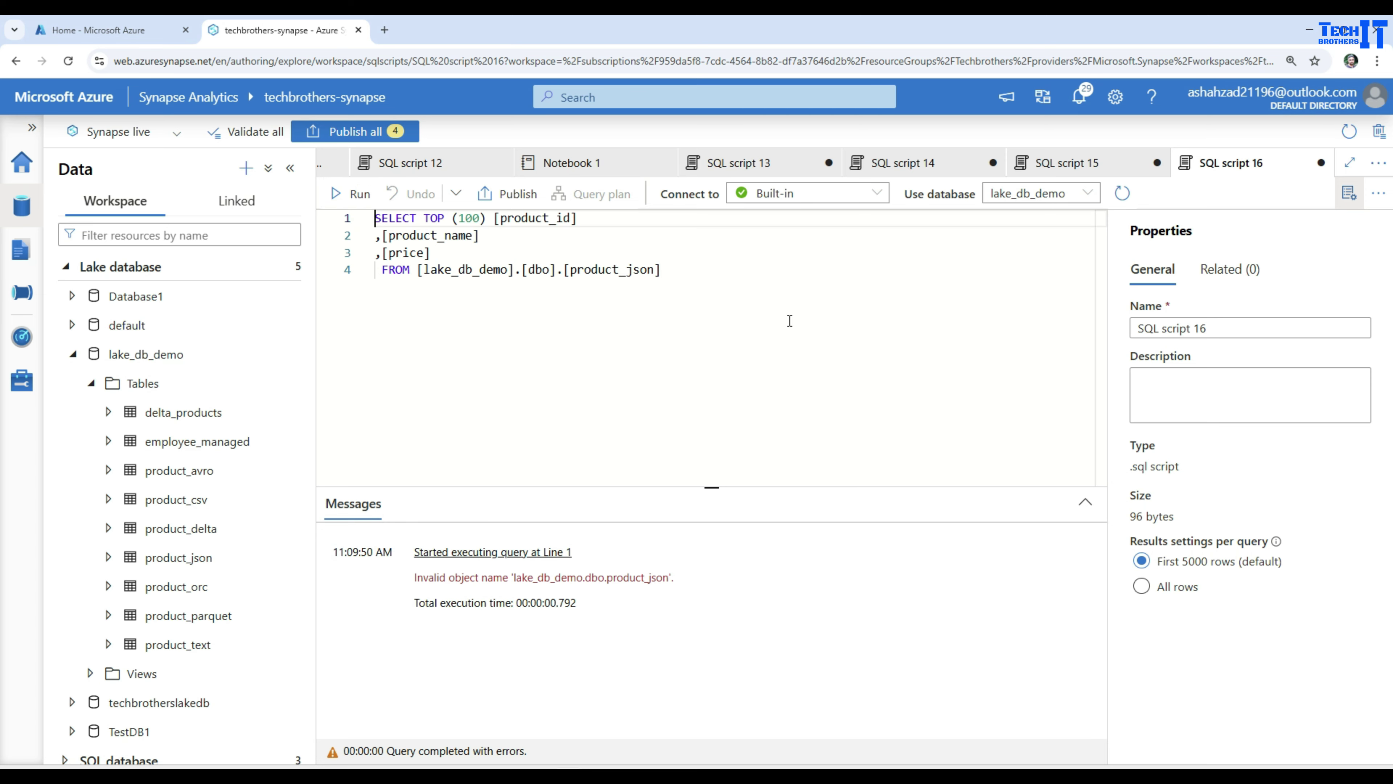
# Step: Close the unsaved SQL scripts 13 through 16, discarding their changes
pyautogui.click(1321, 162)
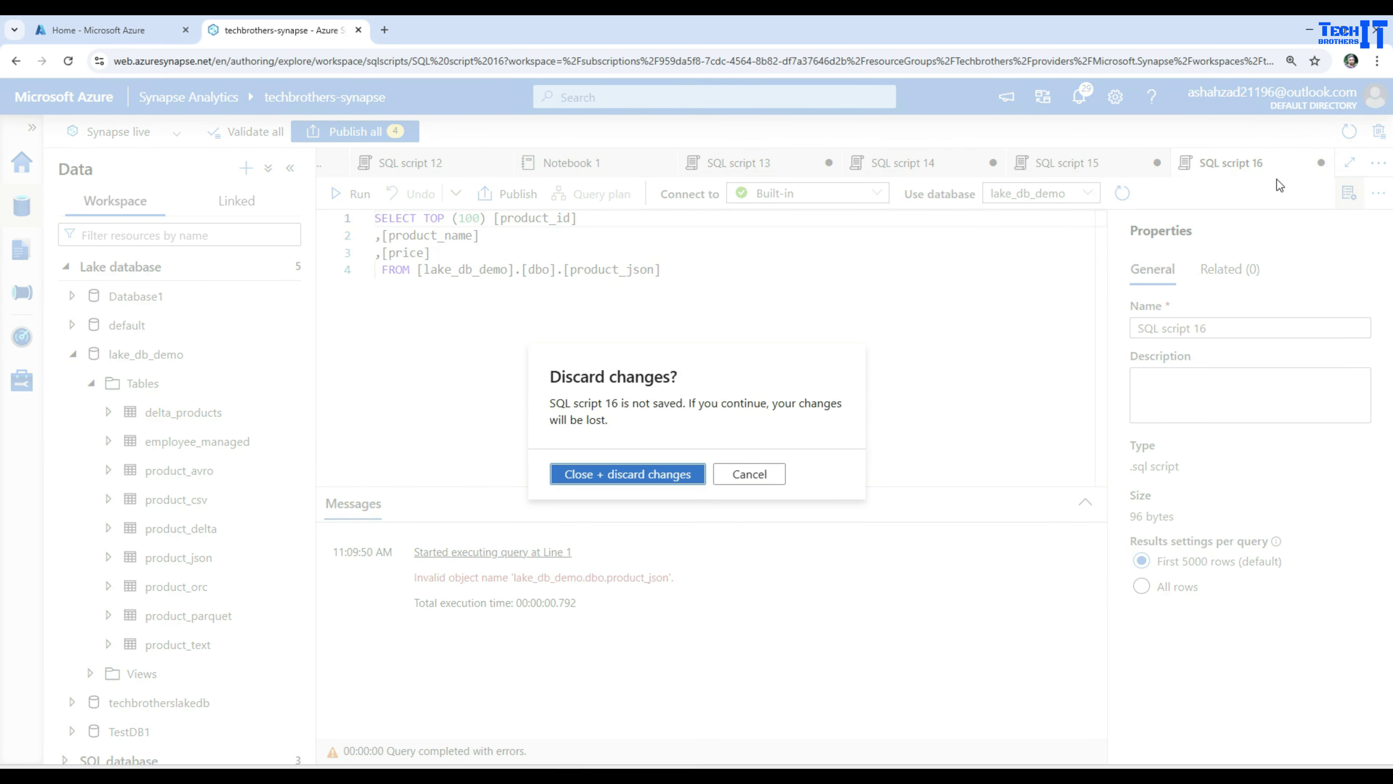
pyautogui.click(696, 468)
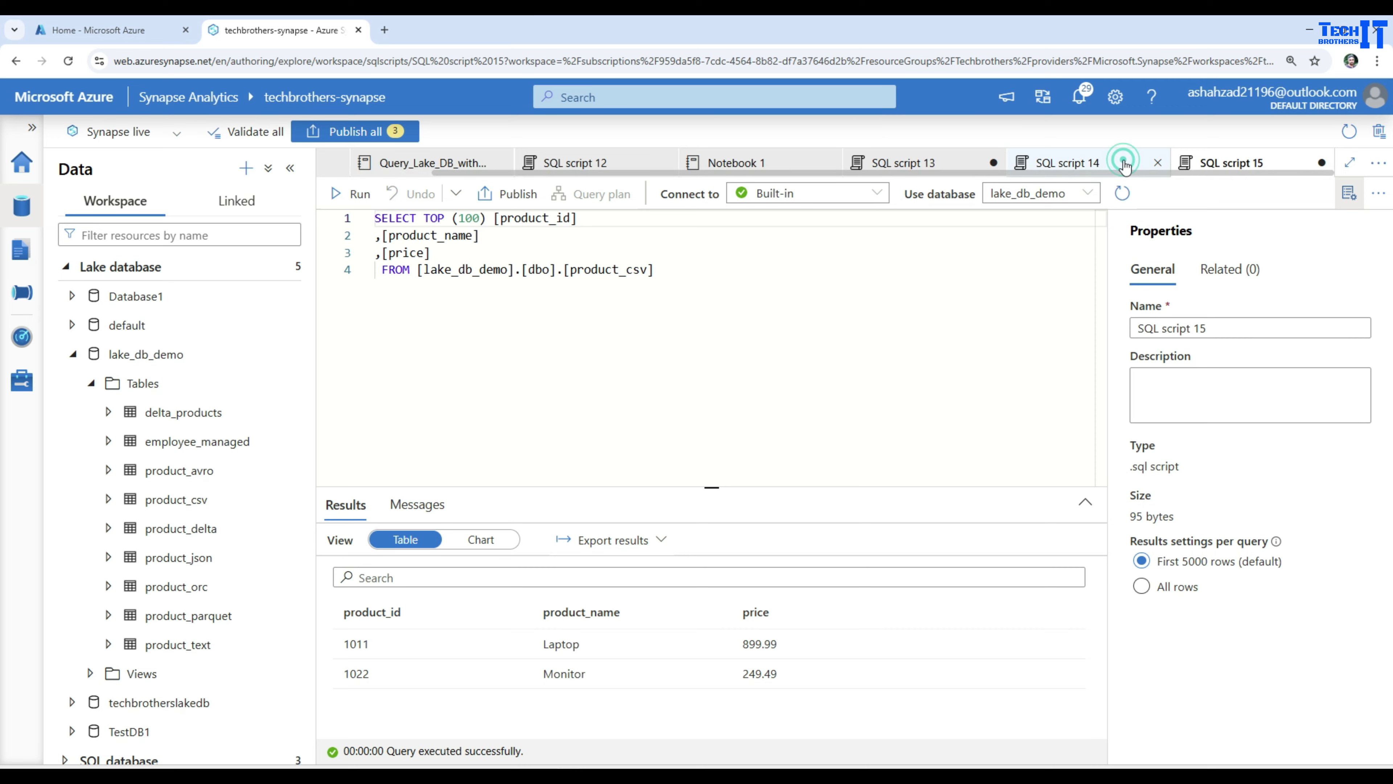
pyautogui.click(1125, 164)
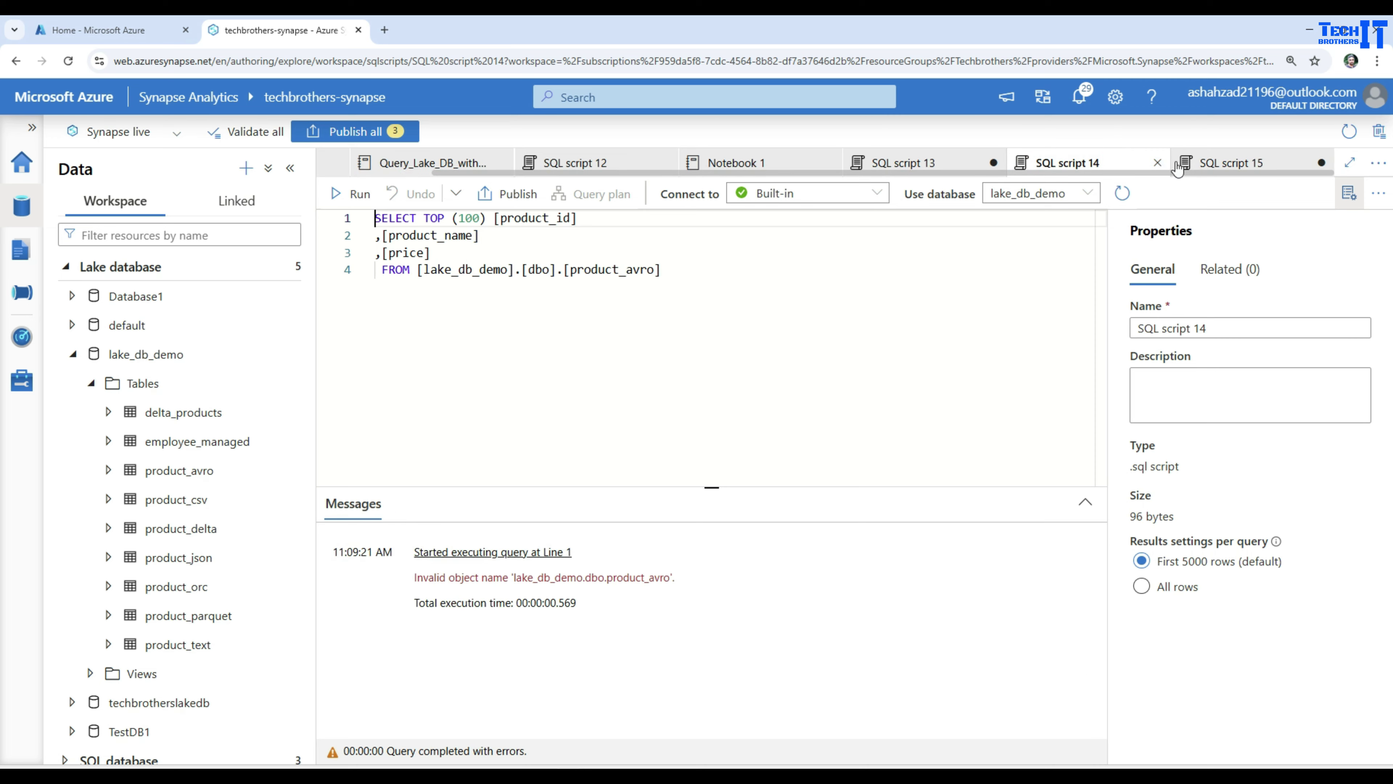
pyautogui.click(1157, 164)
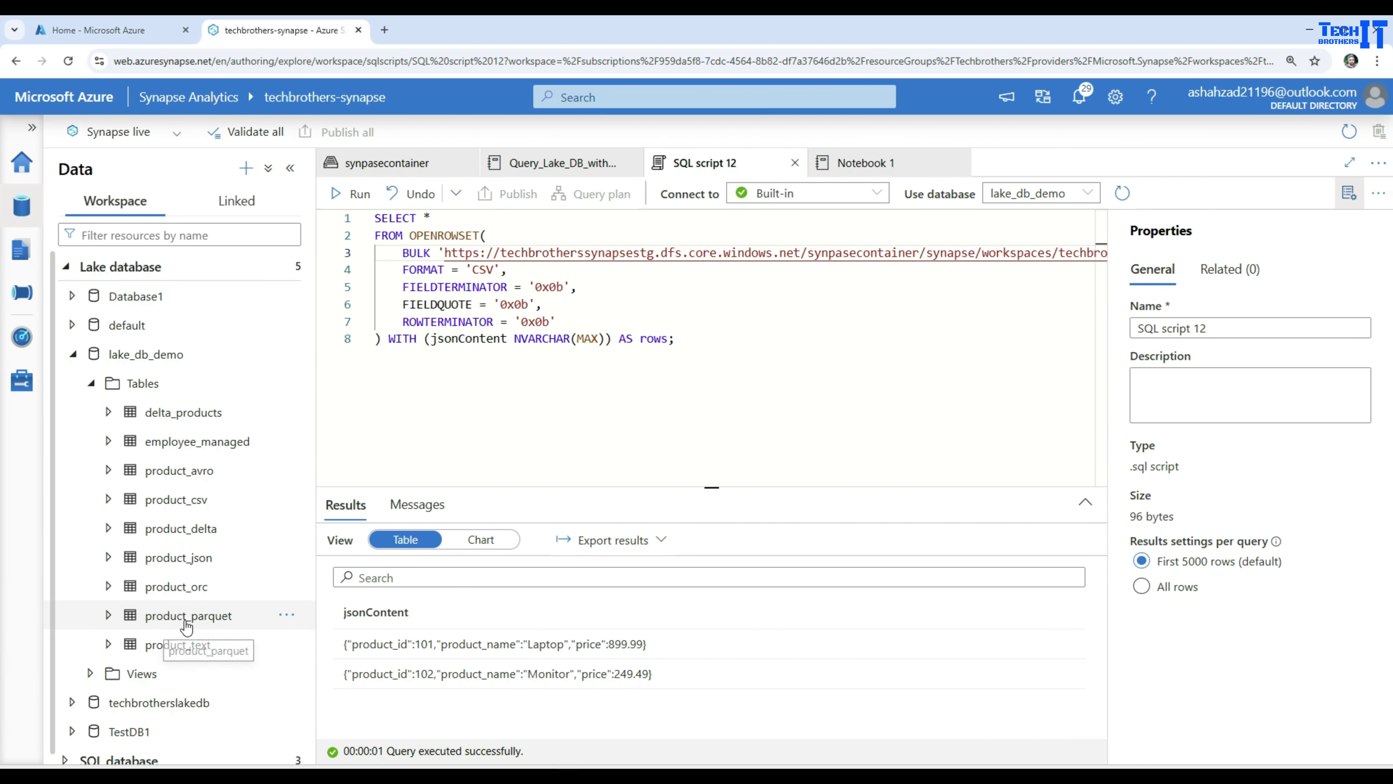
# Step: Generate and run a SQL script selecting the top 100 rows of product_parquet, and close it without saving
pyautogui.click(285, 616)
pyautogui.click(324, 651)
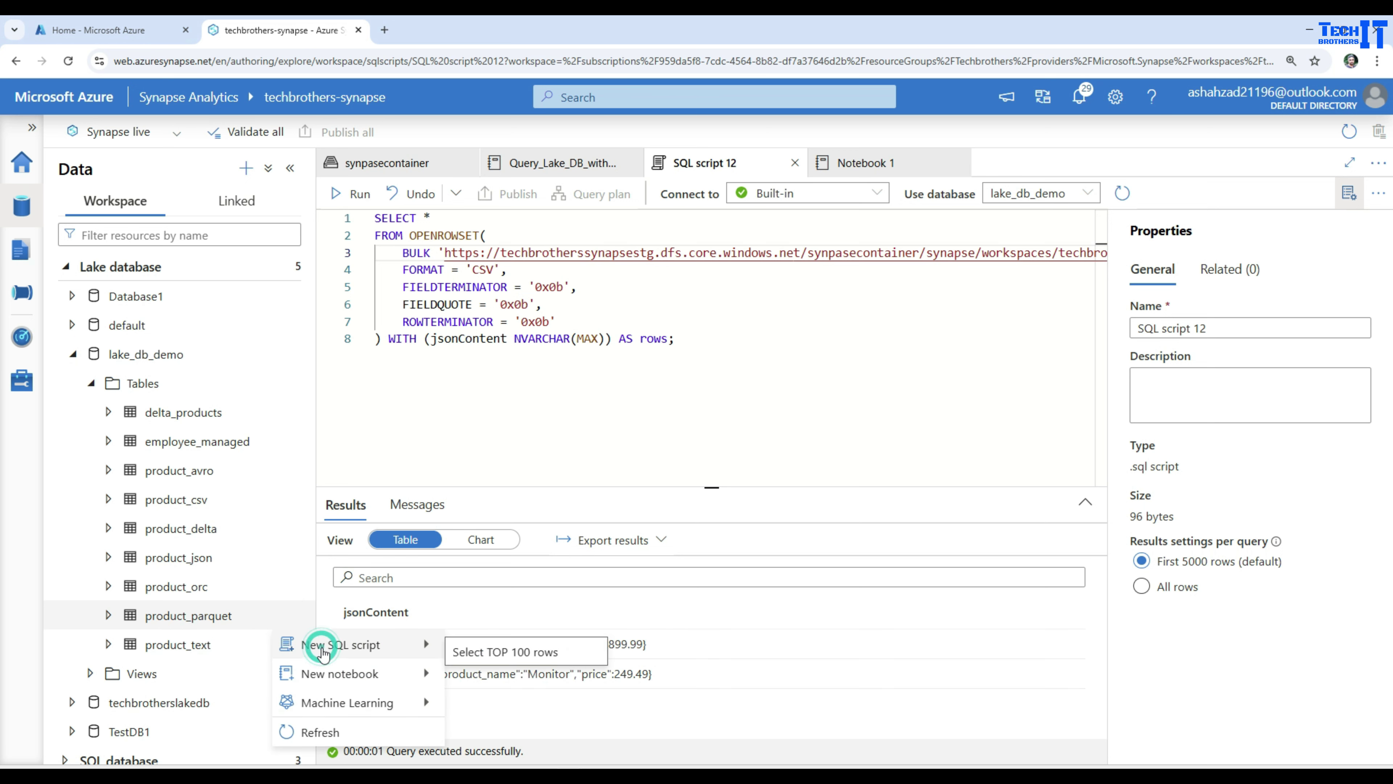
pyautogui.click(470, 652)
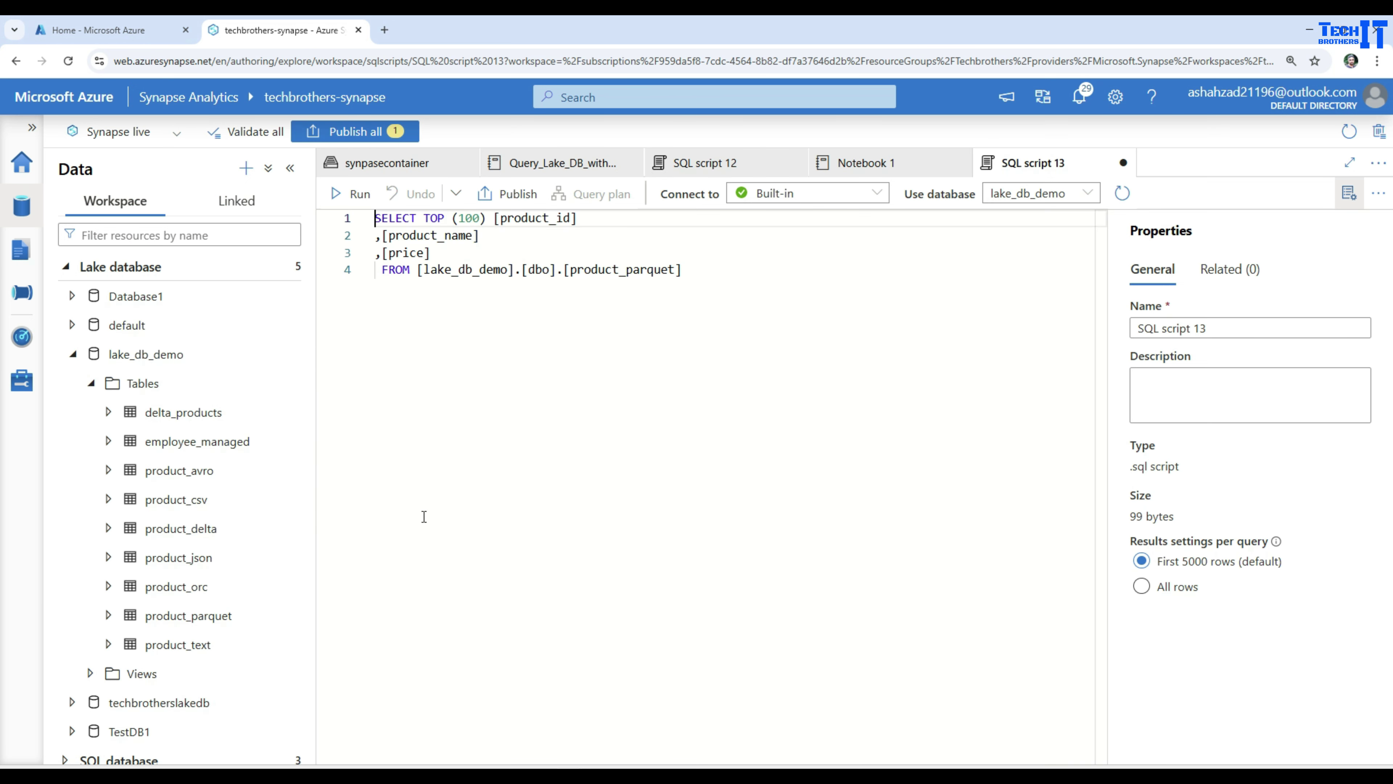
pyautogui.click(351, 193)
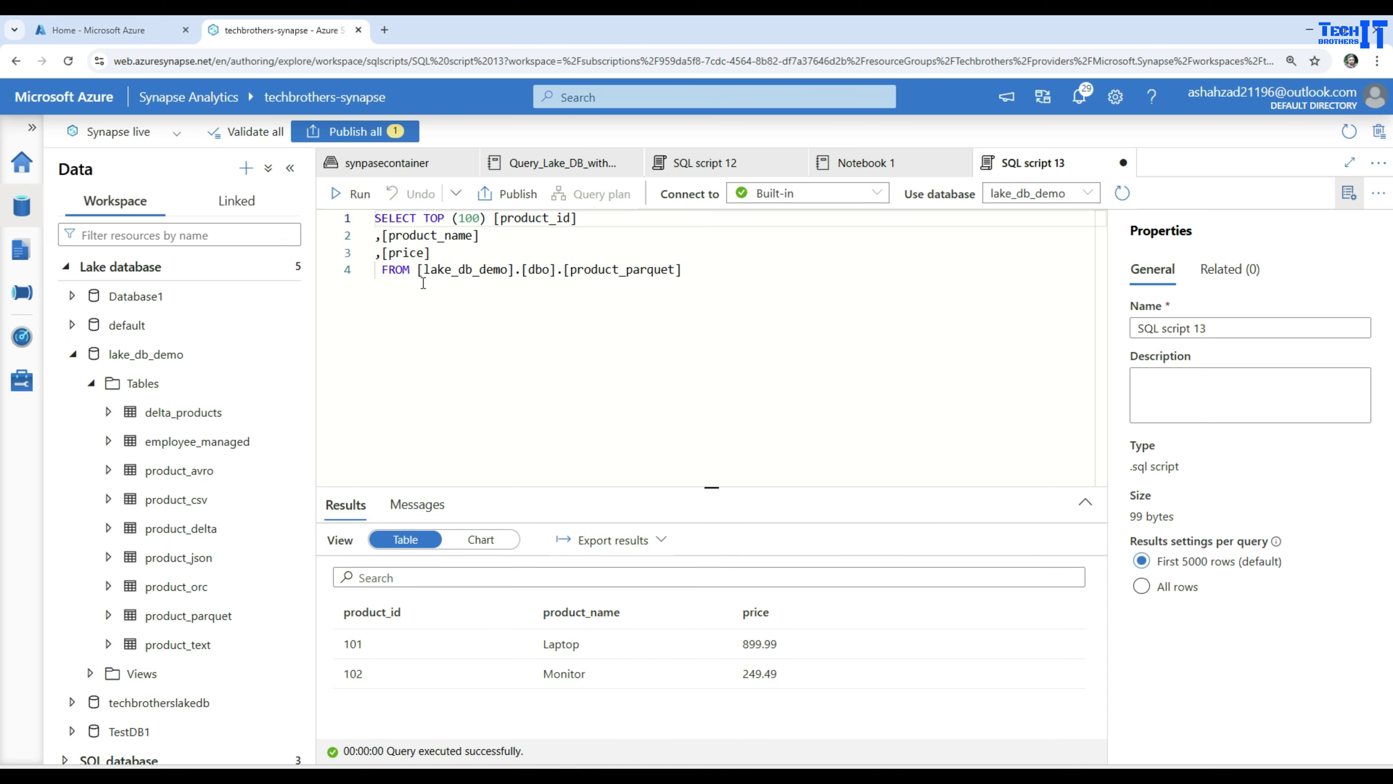
pyautogui.click(1121, 163)
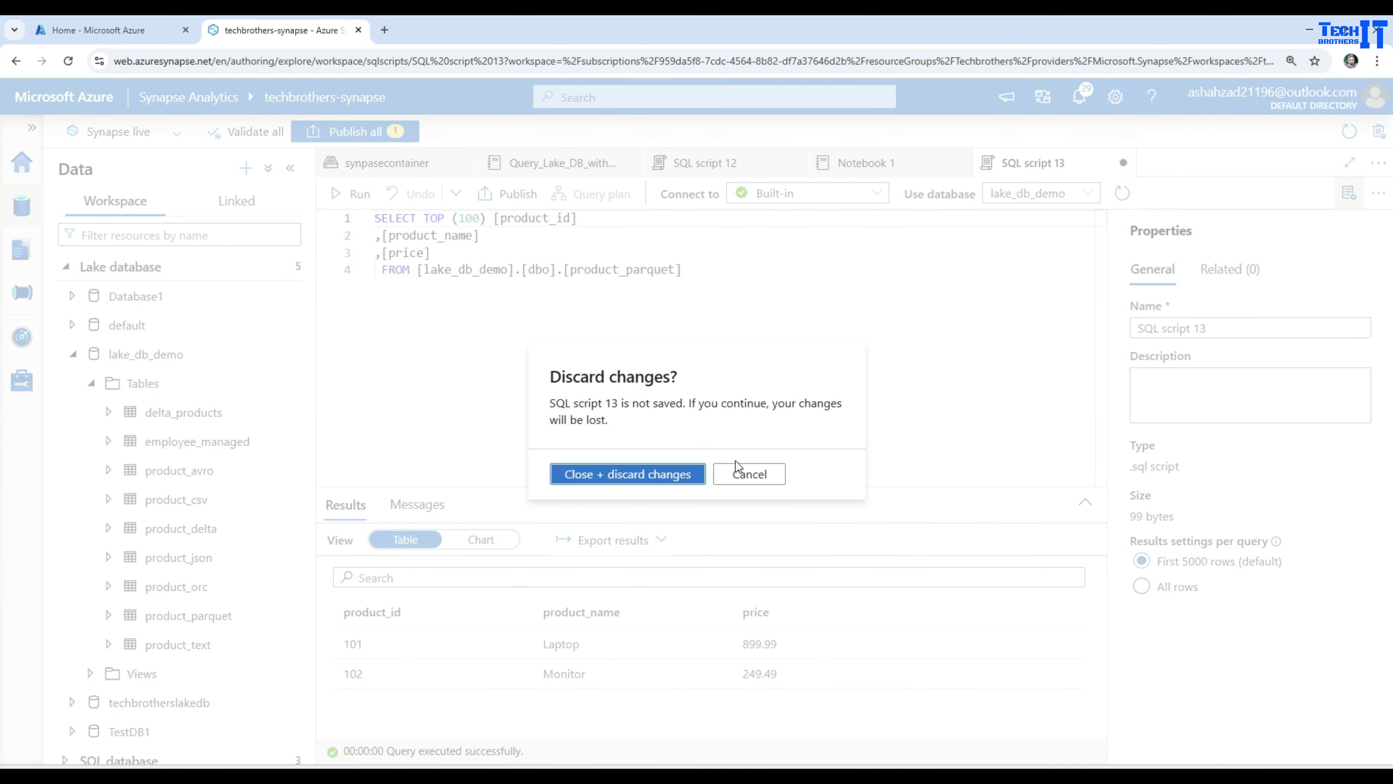
pyautogui.click(665, 474)
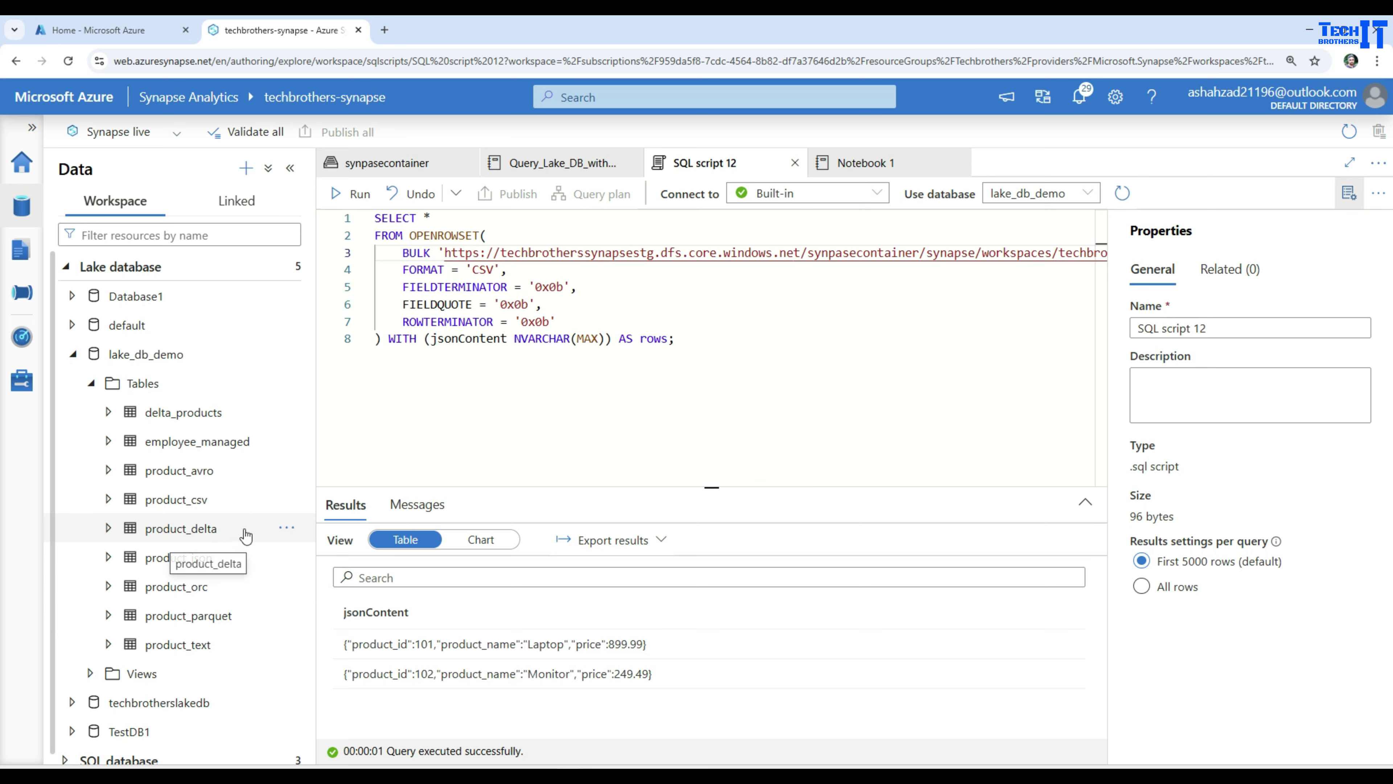
# Step: Generate and run a SQL script selecting the top 100 rows of product_text, and close it without saving
pyautogui.click(286, 645)
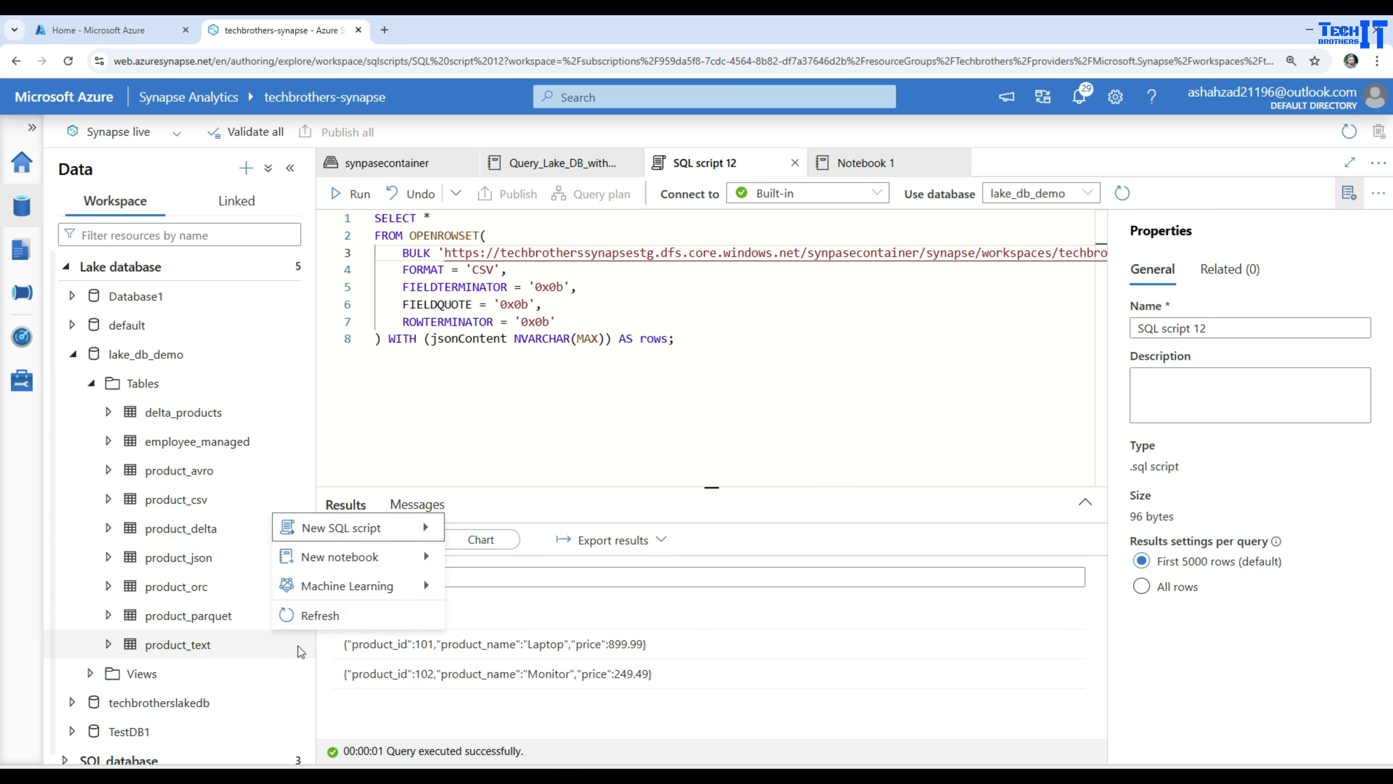
pyautogui.moveTo(349, 533)
pyautogui.click(502, 534)
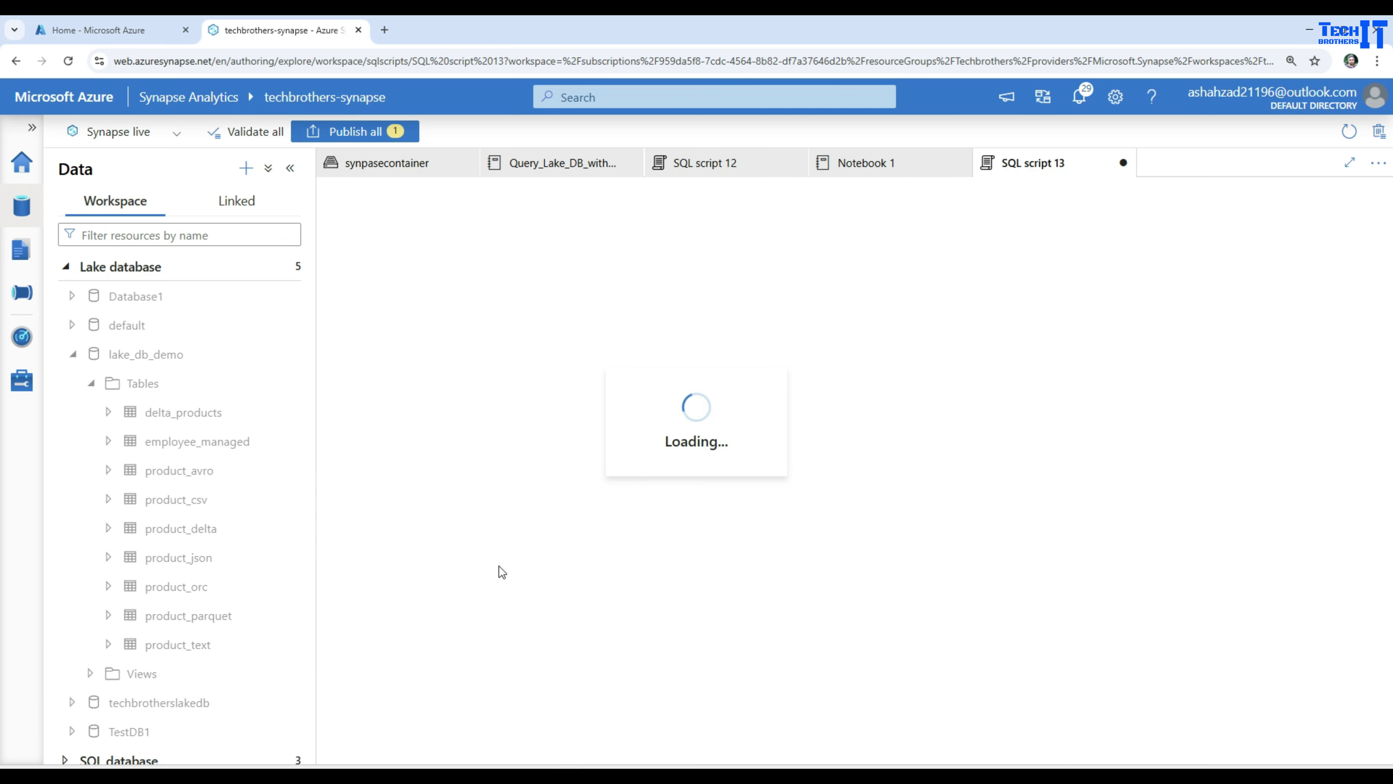
pyautogui.click(351, 193)
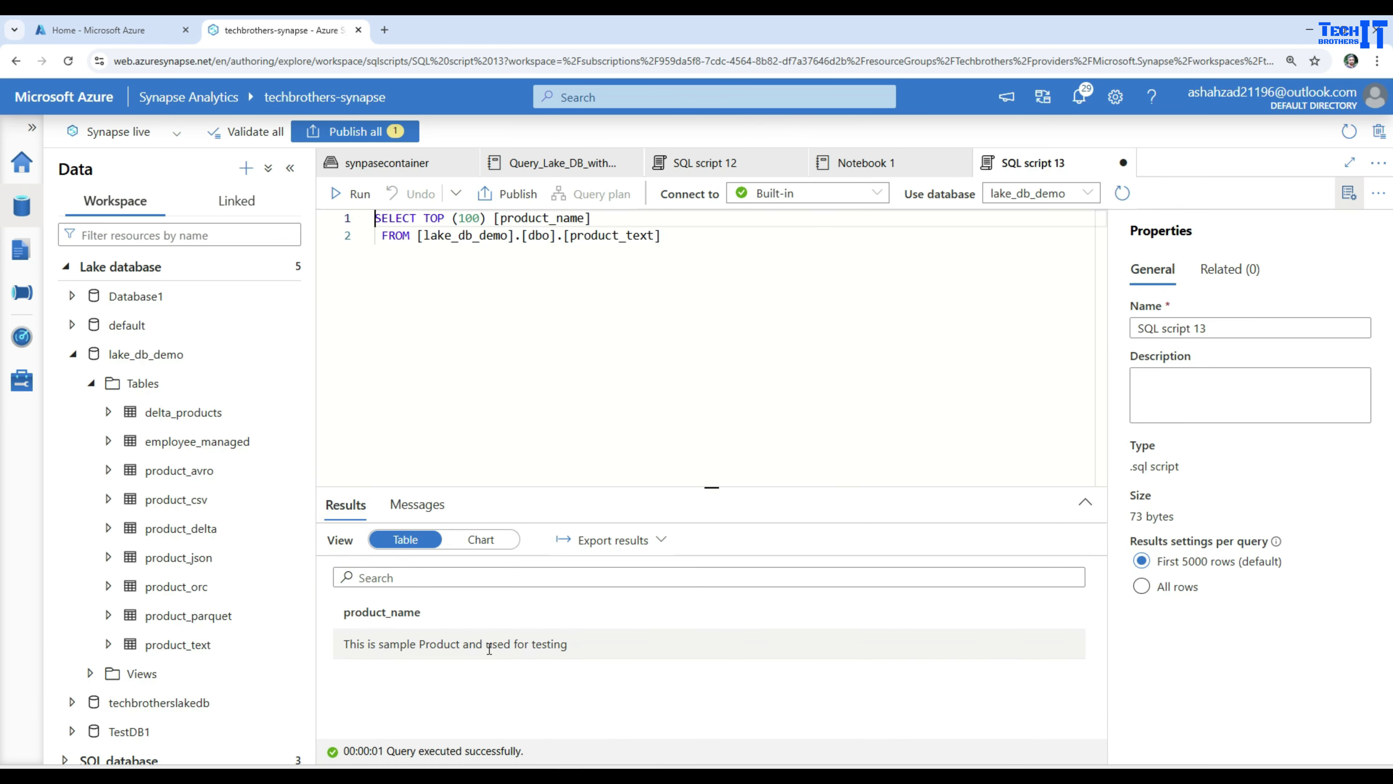
pyautogui.click(1124, 164)
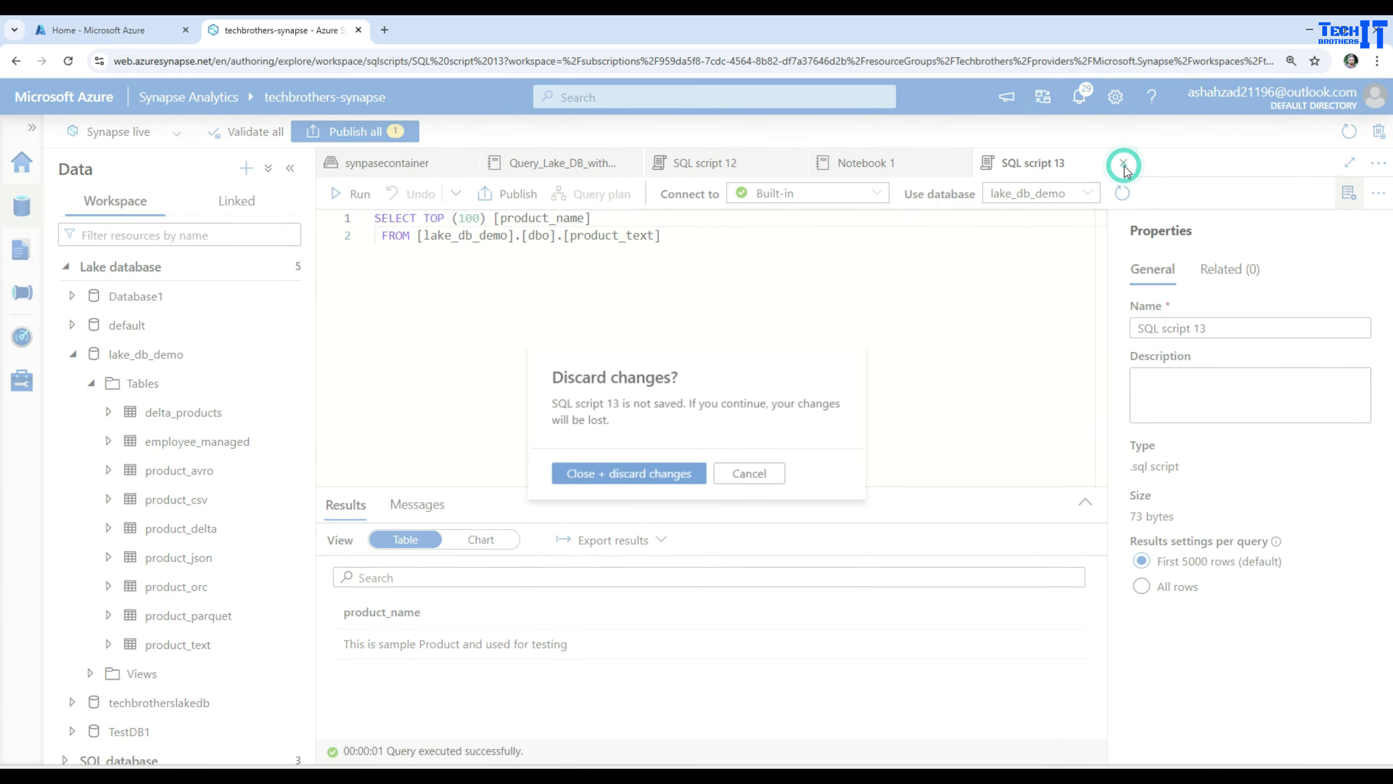
pyautogui.click(661, 486)
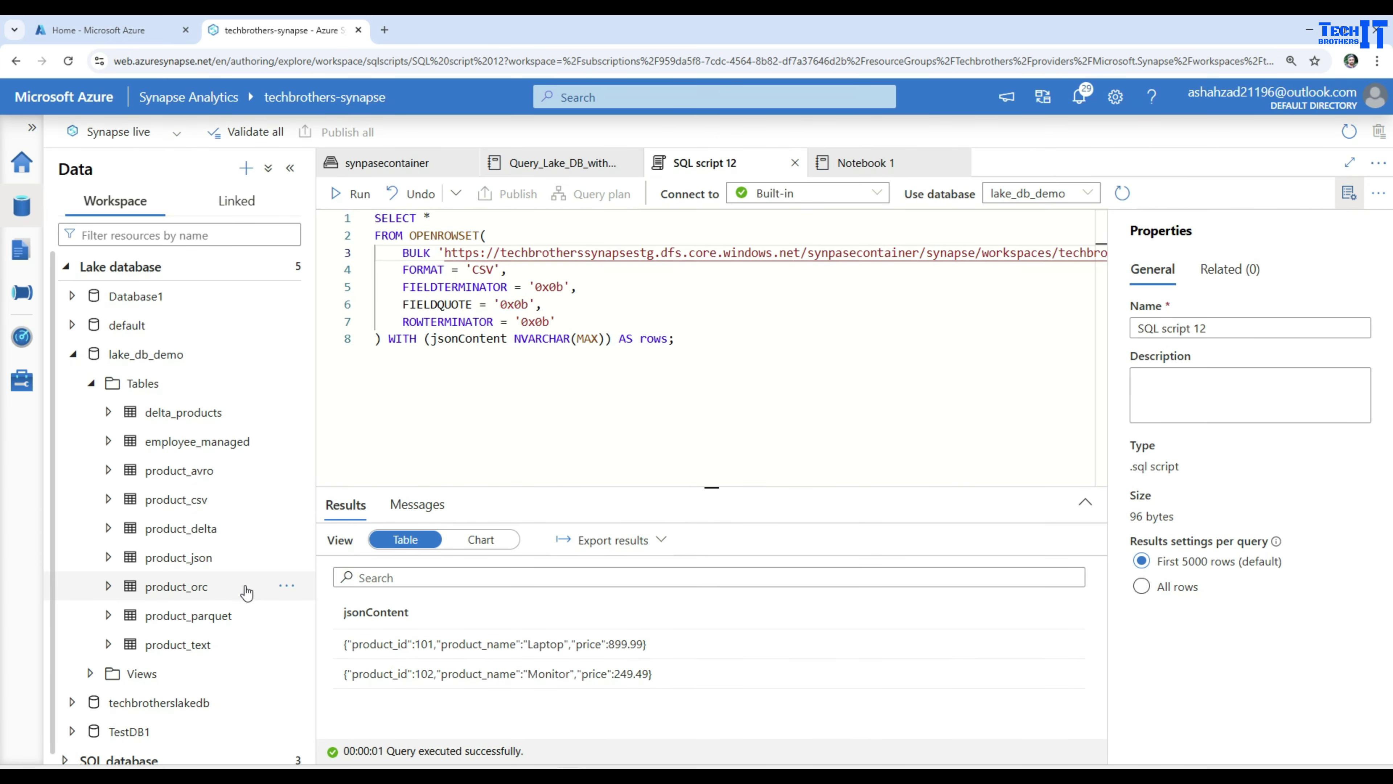
# Step: Generate and run a SQL script selecting the top 100 rows of product_orc, and close it without saving
pyautogui.click(287, 586)
pyautogui.moveTo(329, 613)
pyautogui.click(482, 613)
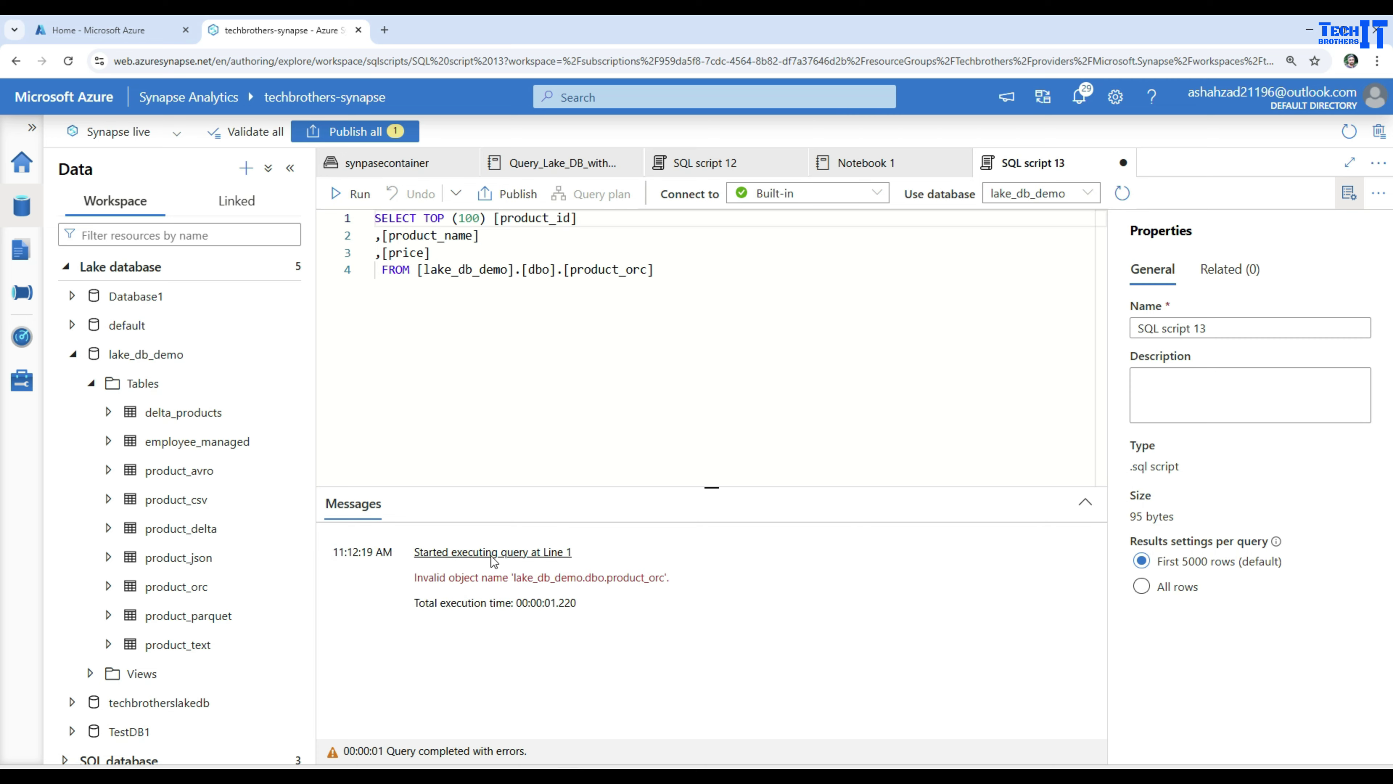
pyautogui.click(1124, 163)
pyautogui.click(641, 475)
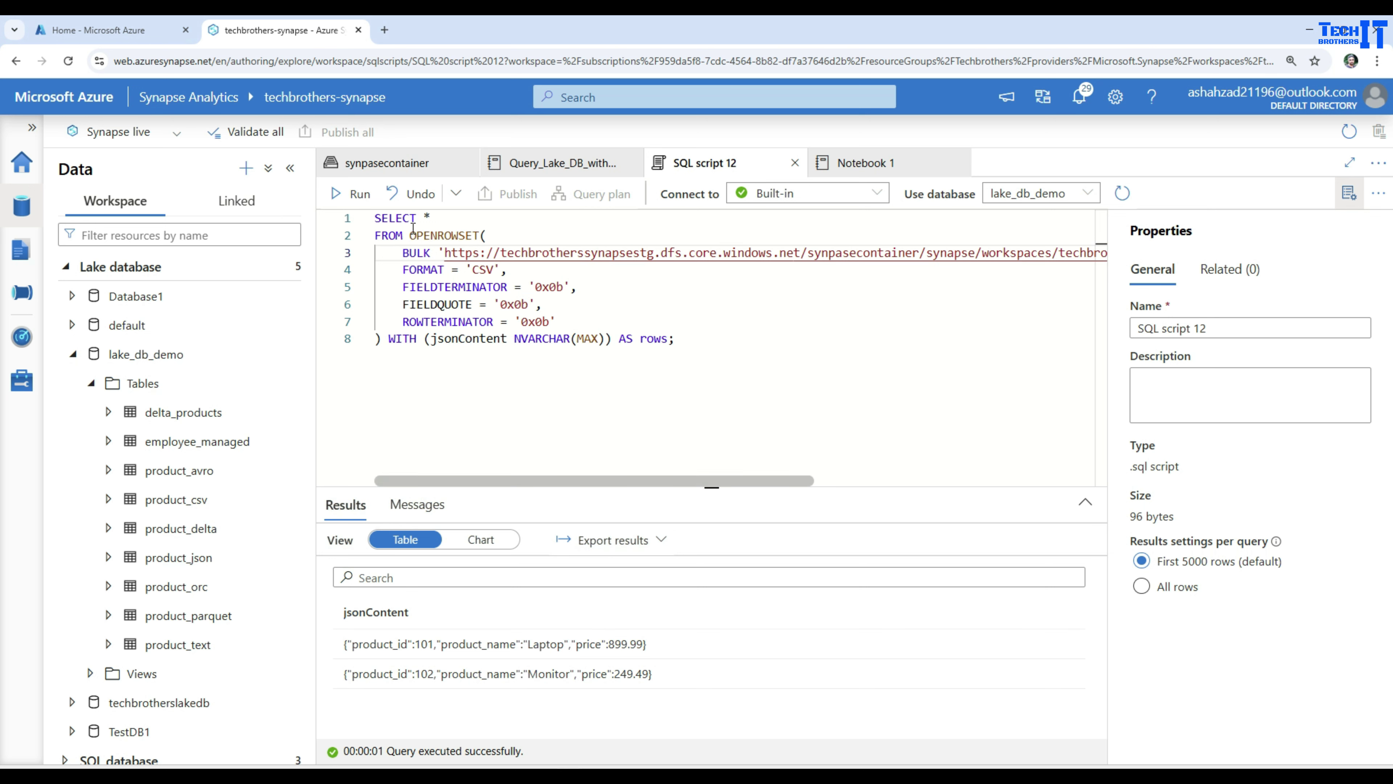
# Step: Hide the script properties and examine SQL script 12's OPENROWSET query, including the BULK path's product_json folder and *.json wildcard
pyautogui.doubleClick(429, 235)
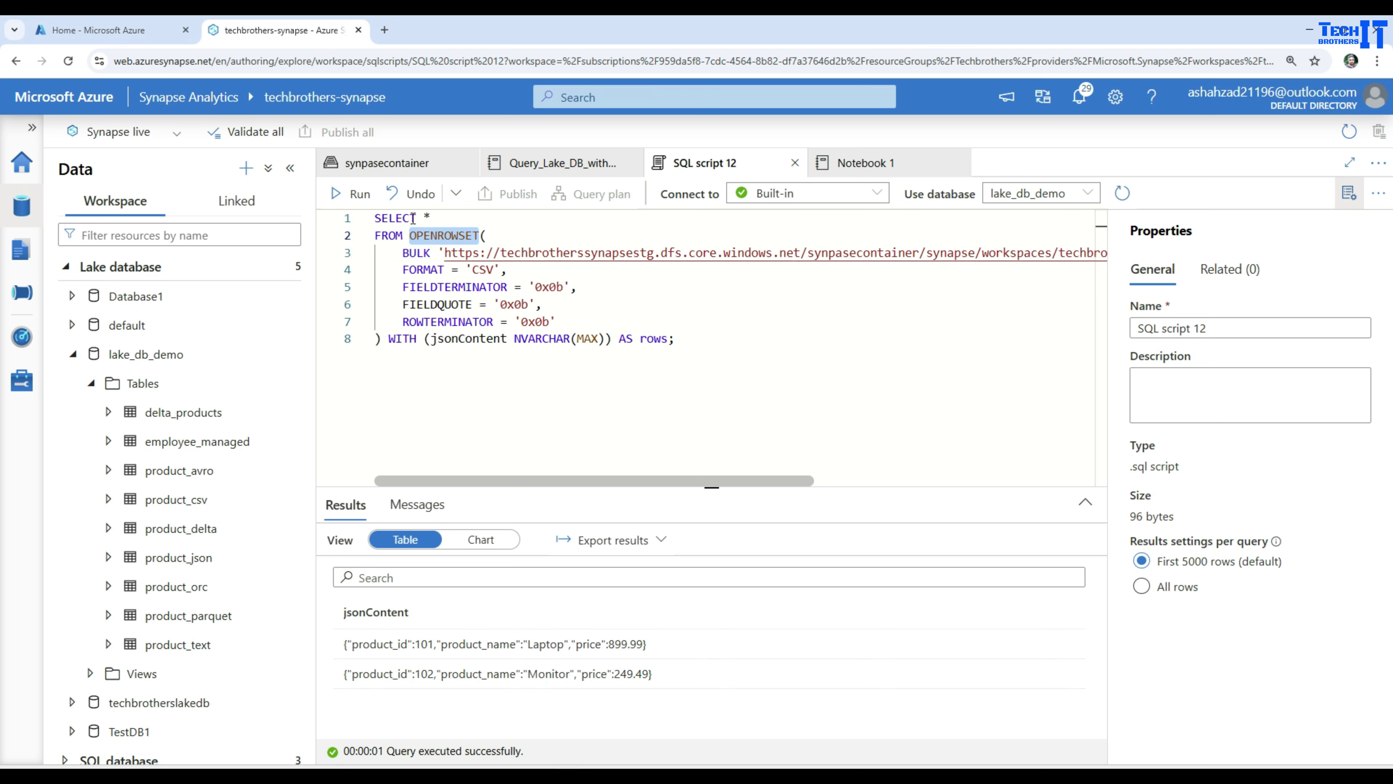
pyautogui.click(1349, 193)
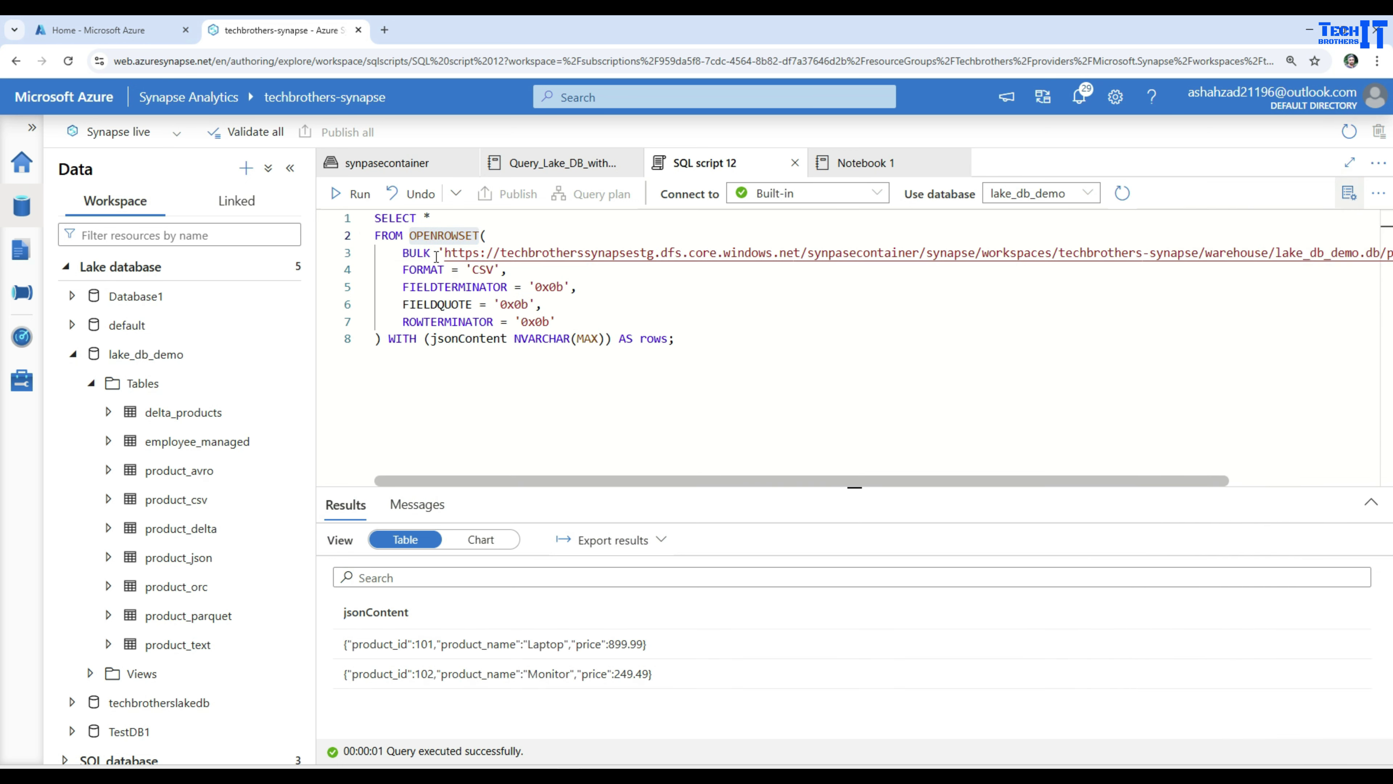
pyautogui.moveTo(447, 252); pyautogui.dragTo(565, 250)
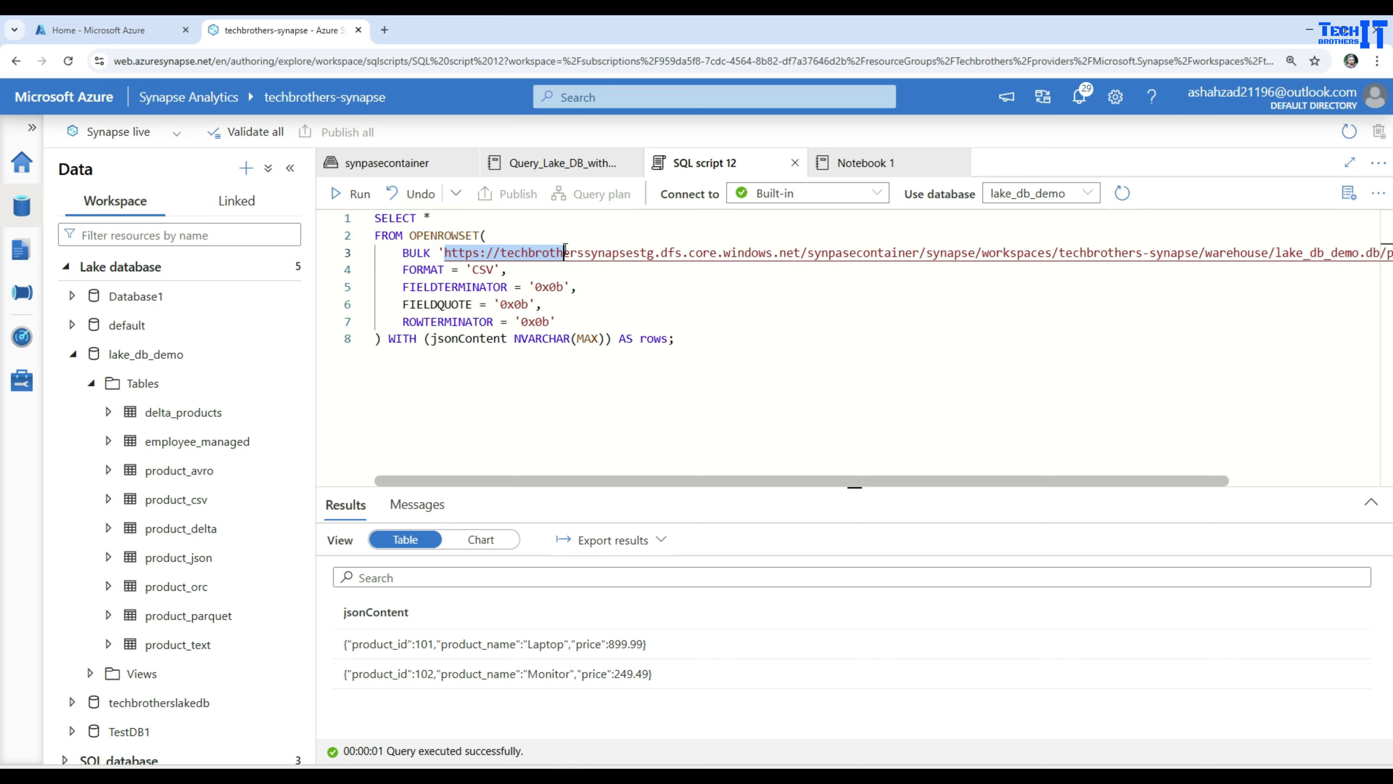
pyautogui.click(417, 252)
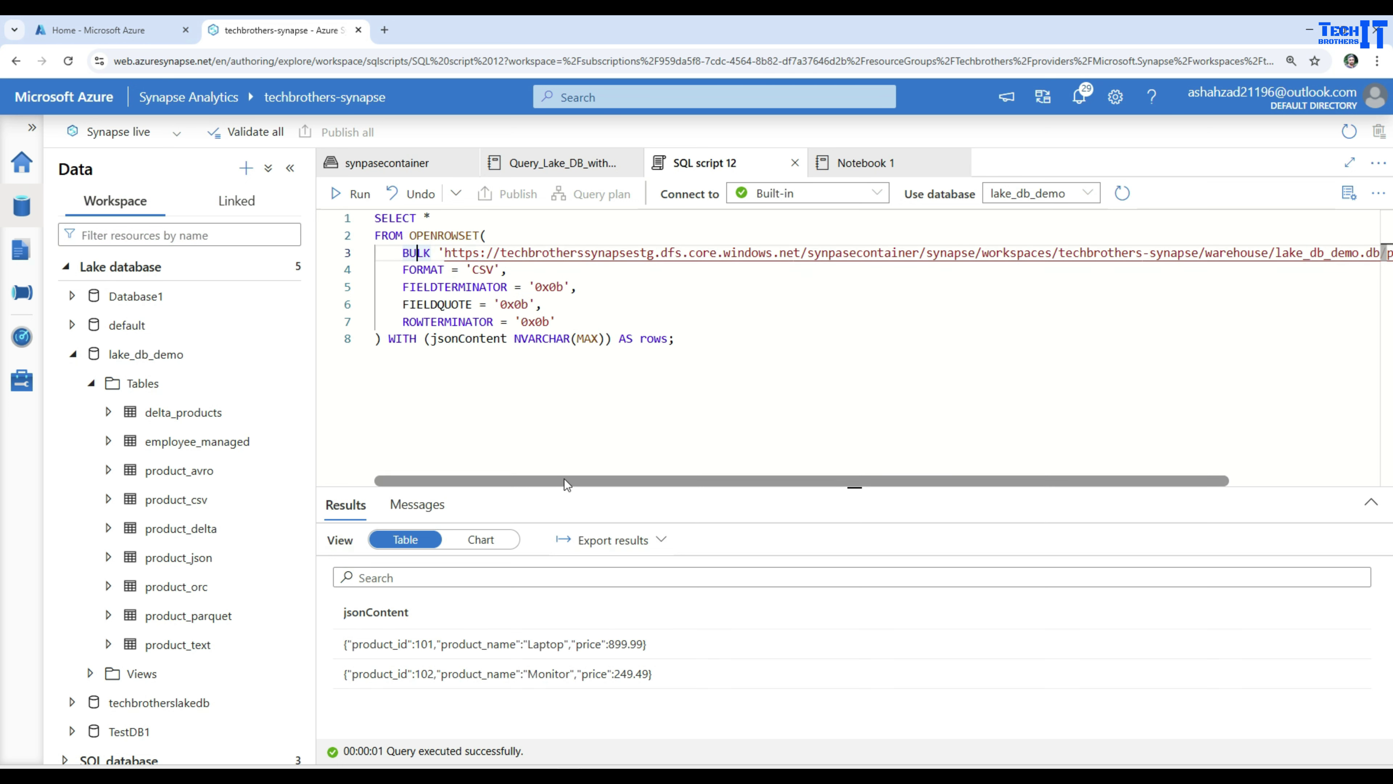
pyautogui.moveTo(564, 478); pyautogui.dragTo(871, 479)
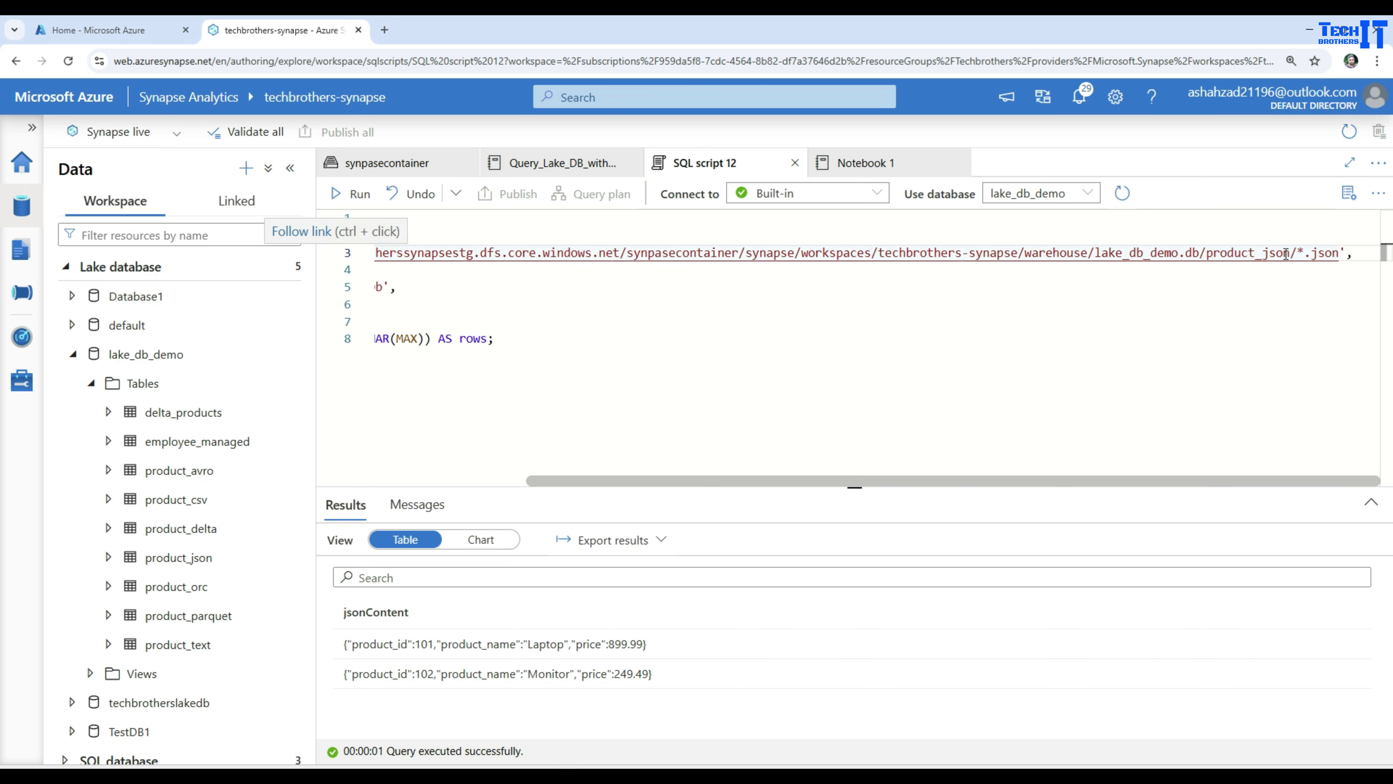
pyautogui.moveTo(1296, 252); pyautogui.dragTo(1201, 253)
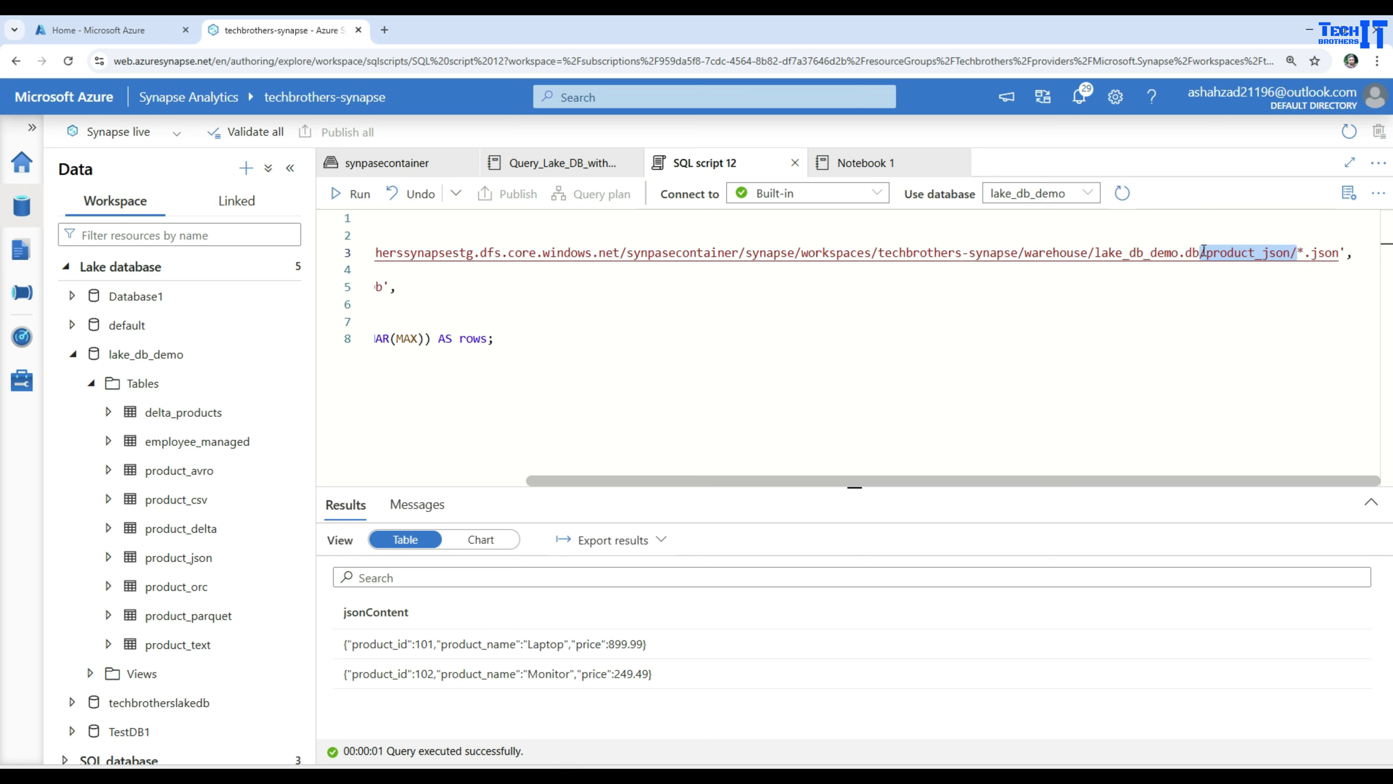
pyautogui.moveTo(1340, 253); pyautogui.dragTo(1300, 253)
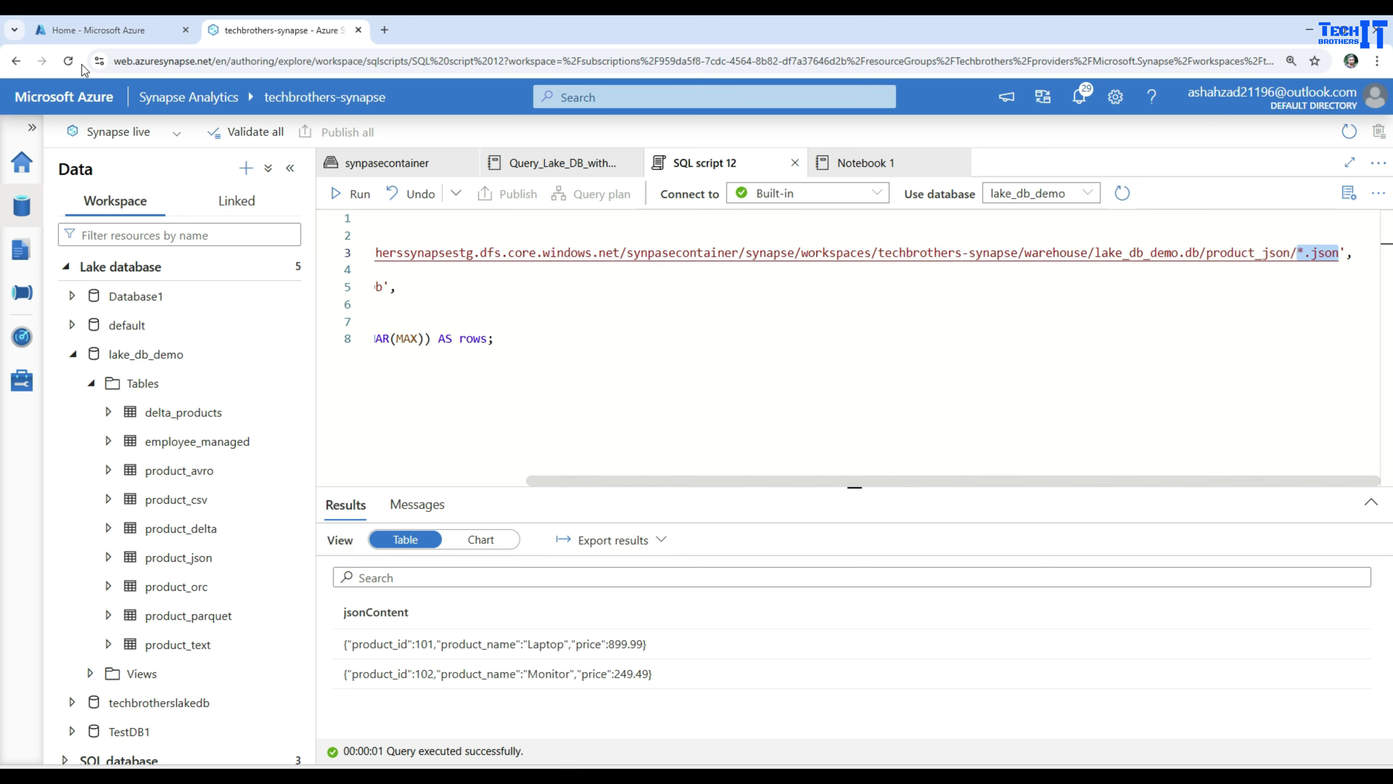
# Step: Switch to the Azure portal and open synpasecontainer in the techbrotherssynapsestg storage account
pyautogui.click(104, 30)
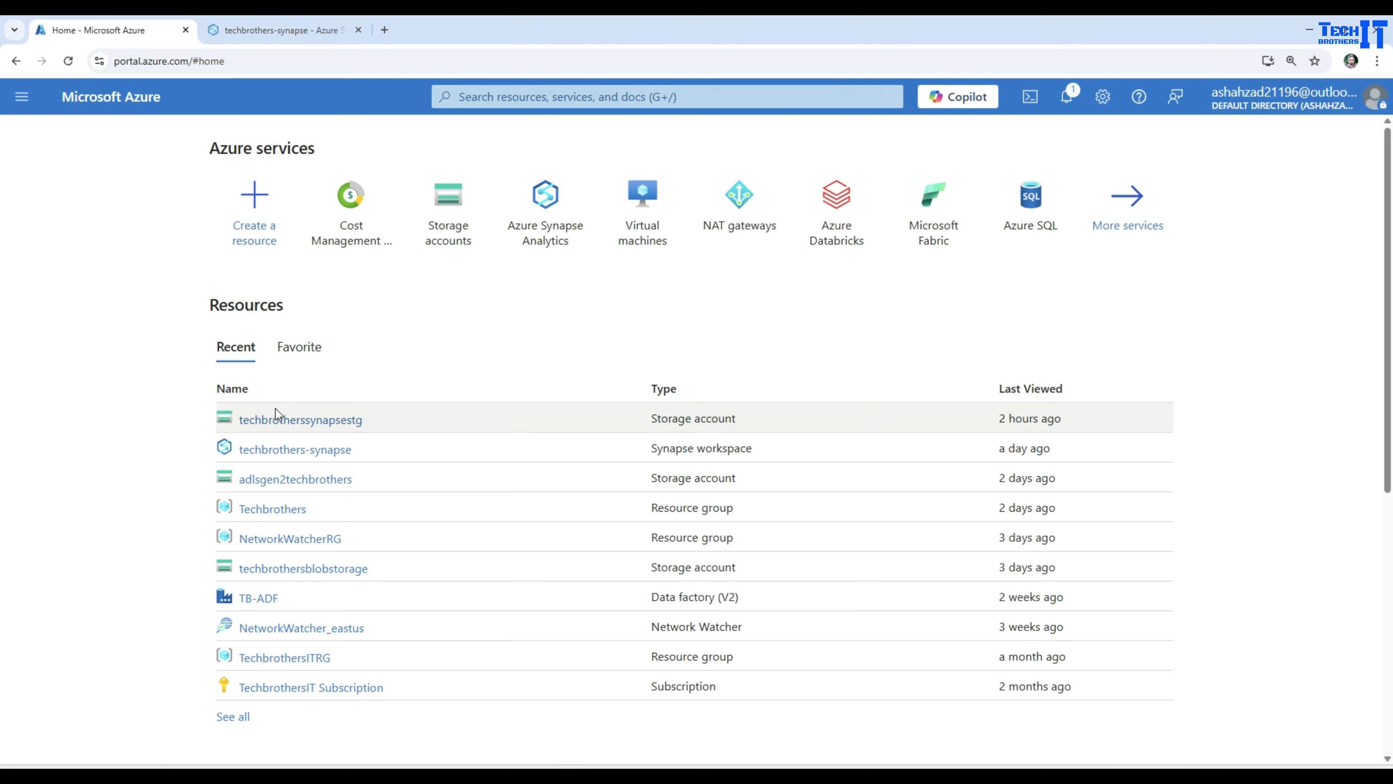
pyautogui.click(307, 423)
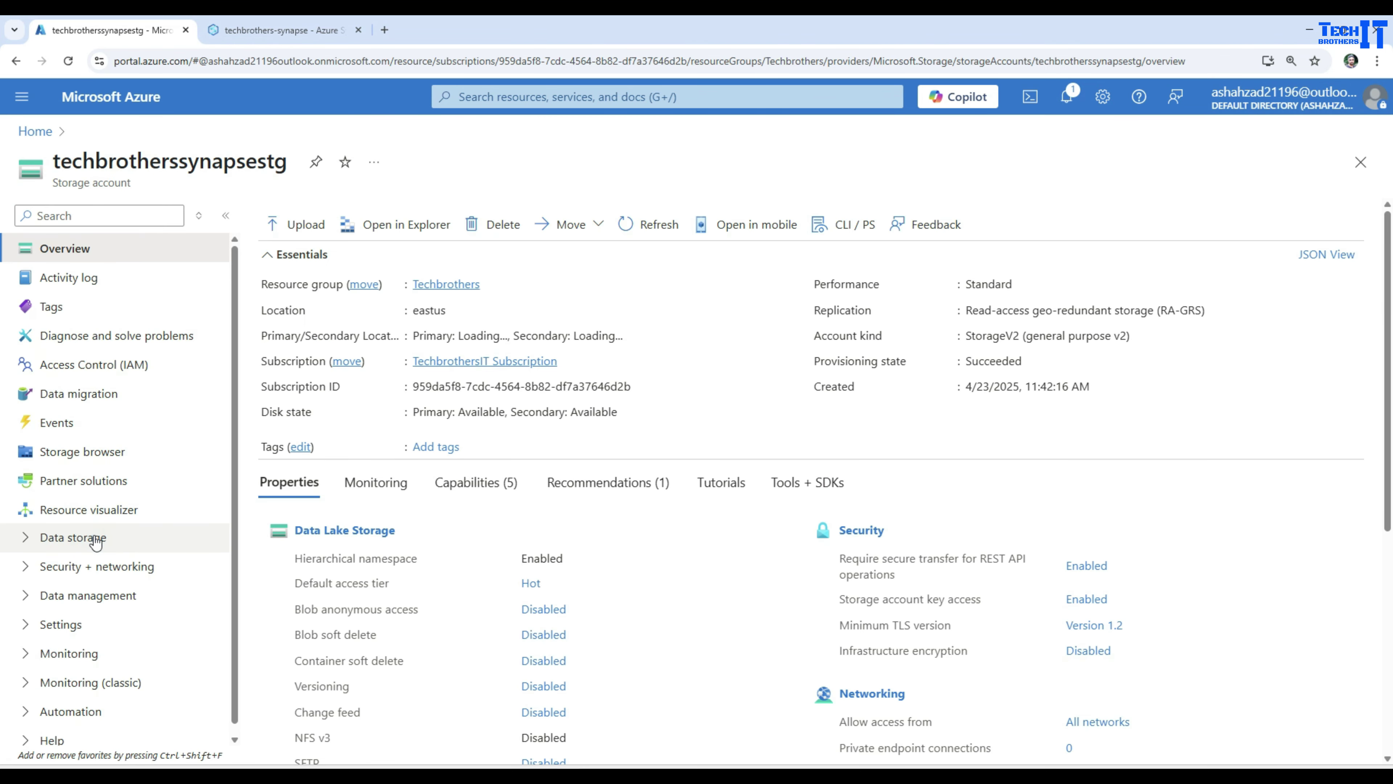
pyautogui.click(31, 537)
pyautogui.click(83, 570)
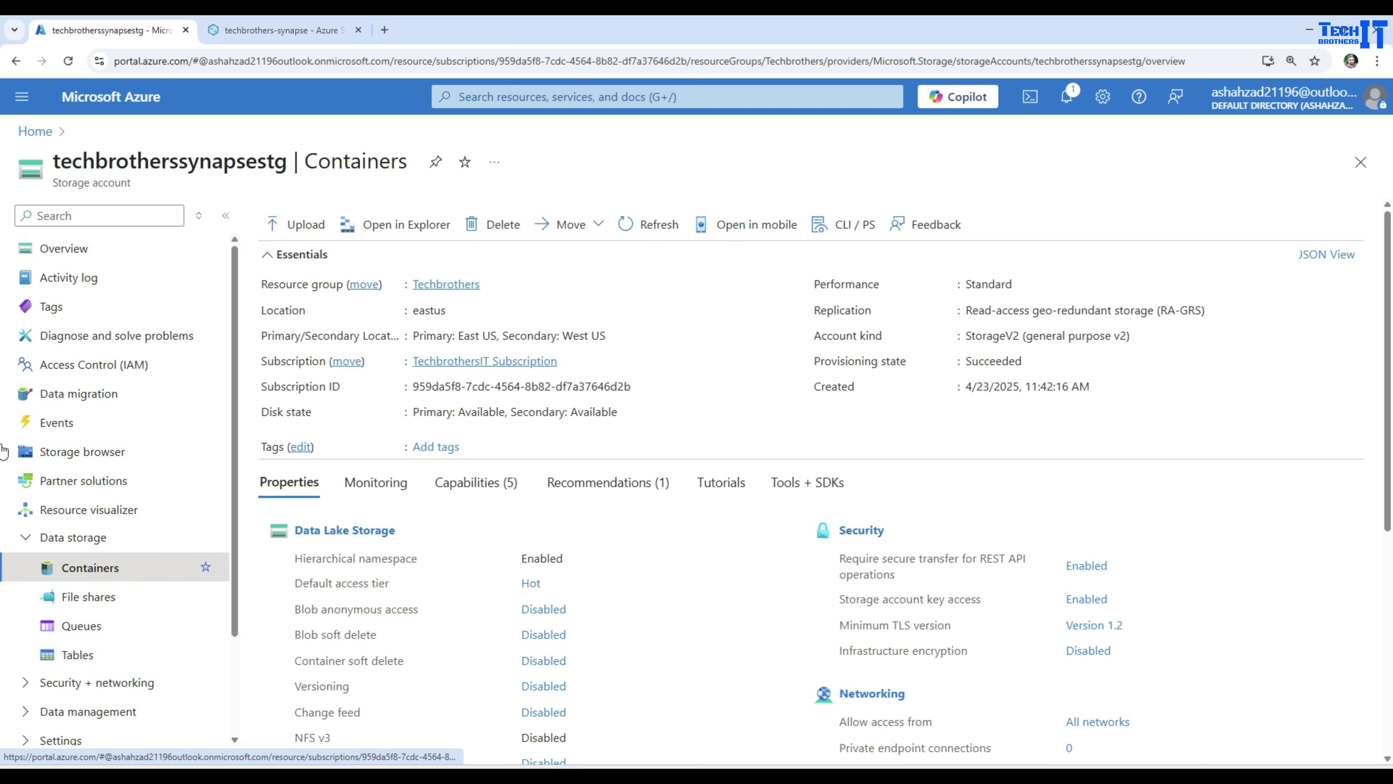
pyautogui.click(354, 340)
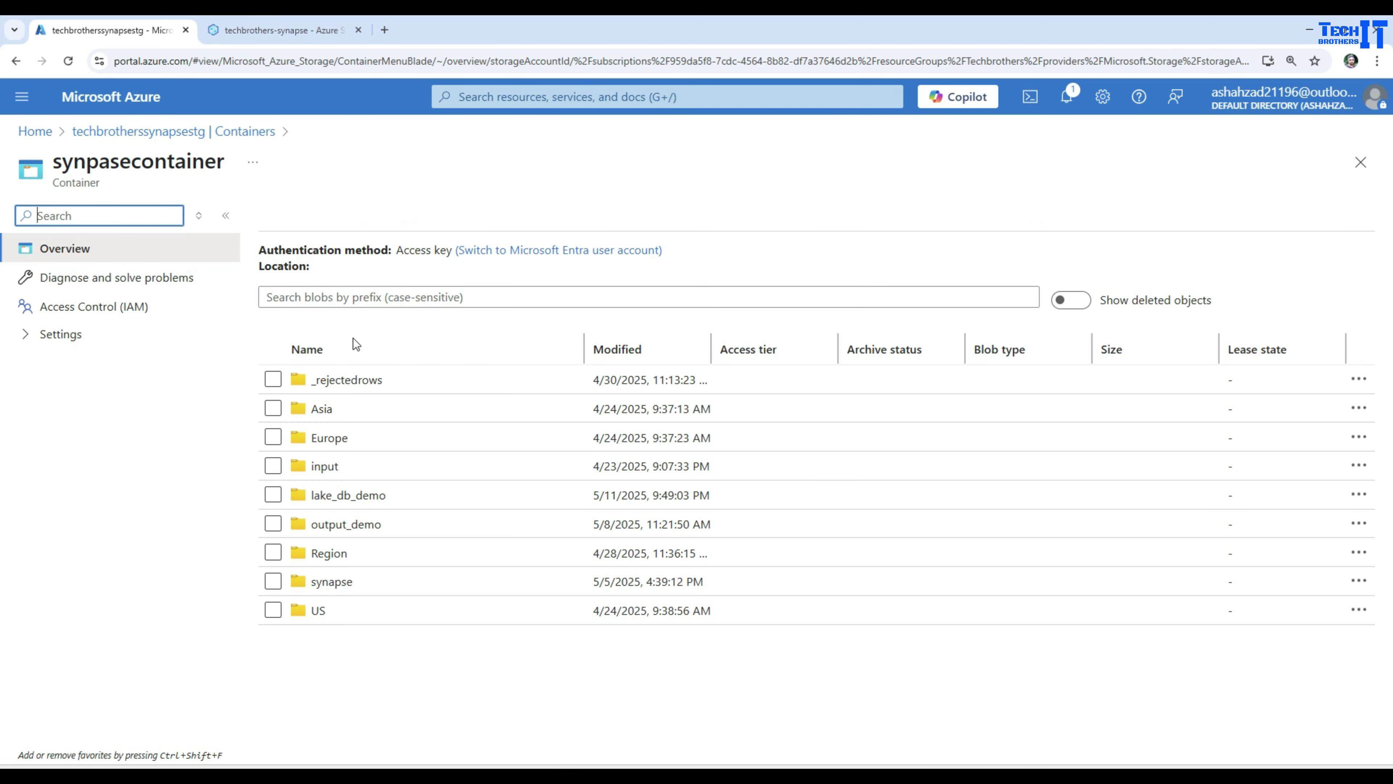
# Step: Browse to synapse/workspaces/techbrothers-synapse/warehouse/lake_db_demo.db/product_json and examine its full file names and folder path
pyautogui.click(331, 586)
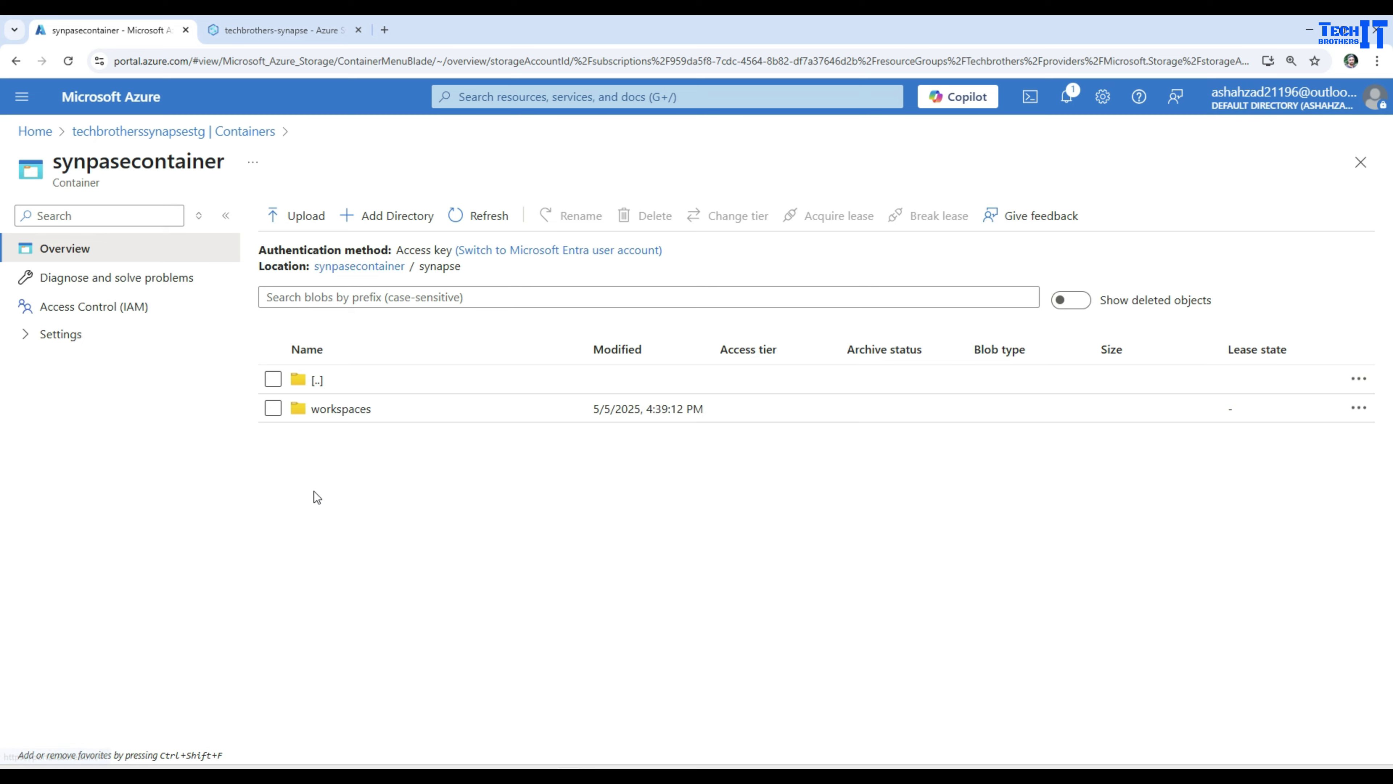
pyautogui.click(333, 411)
pyautogui.click(336, 417)
pyautogui.click(345, 439)
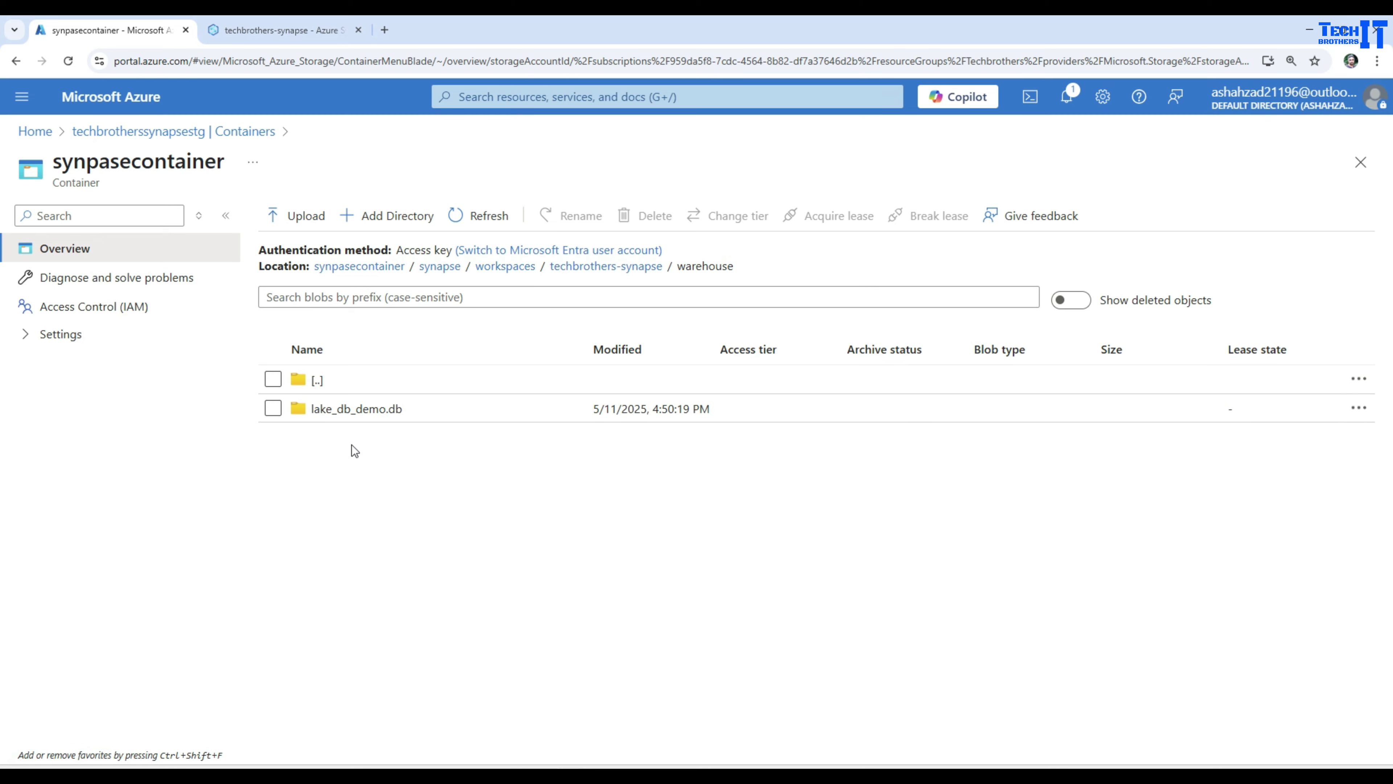
pyautogui.click(357, 409)
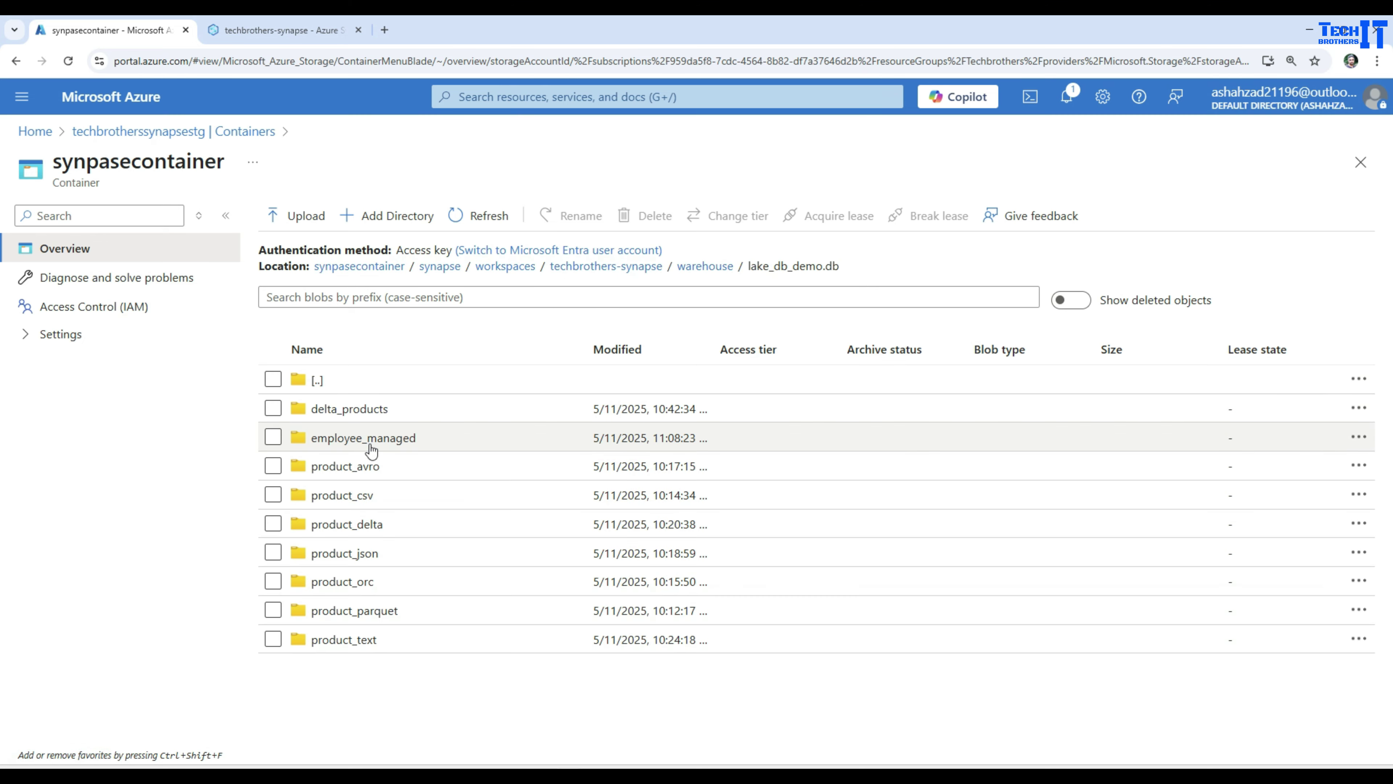
pyautogui.click(362, 553)
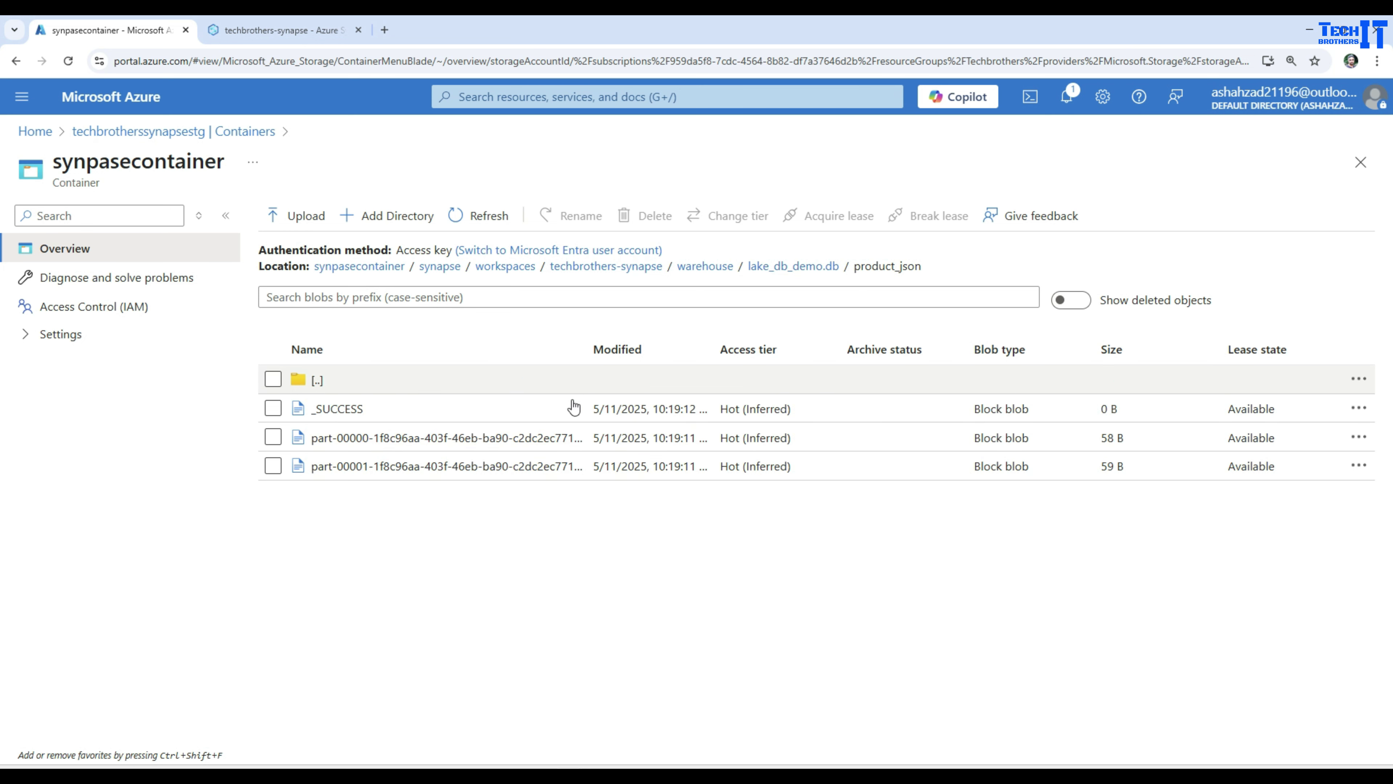
pyautogui.moveTo(584, 347); pyautogui.dragTo(1185, 360)
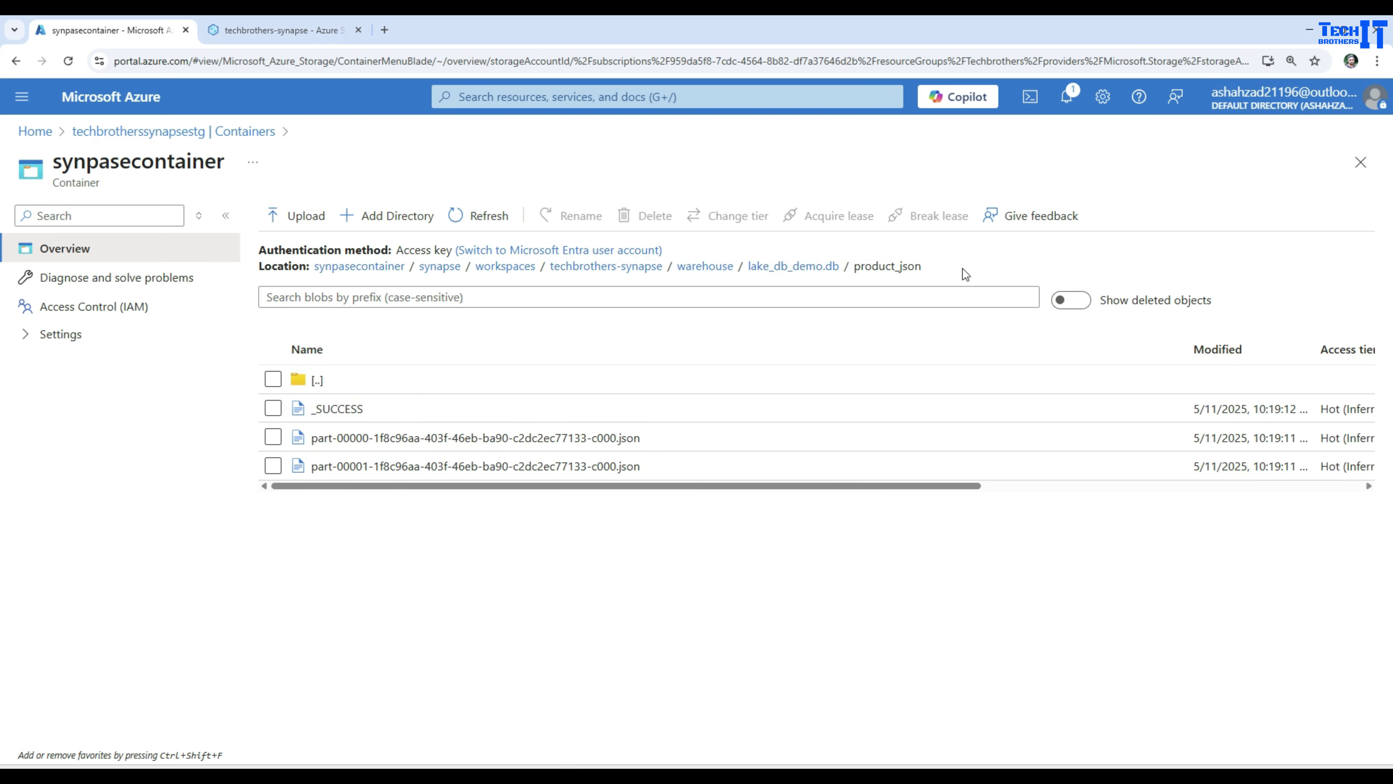
pyautogui.moveTo(965, 275); pyautogui.dragTo(314, 272)
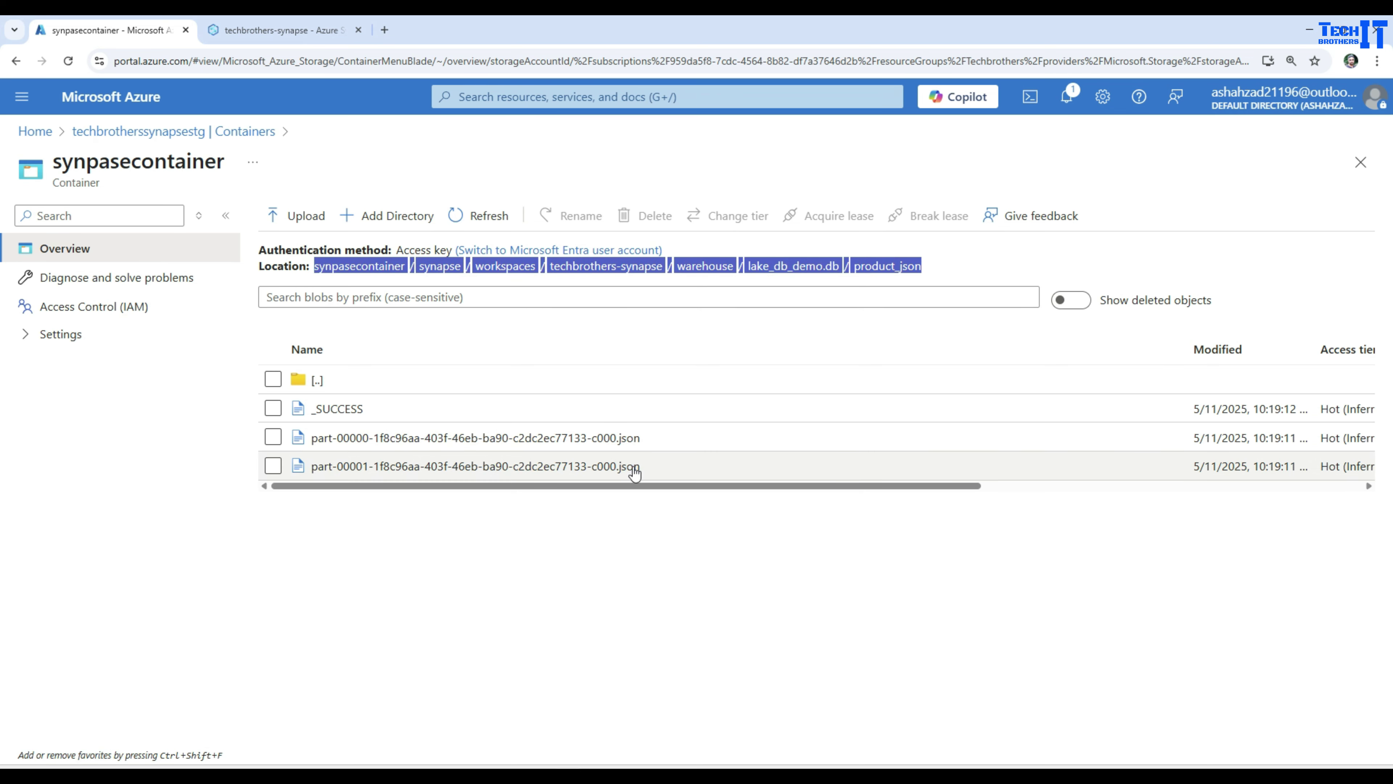
# Step: Switch back to Synapse Studio, examine SQL script 12's CSV format, terminator options and WITH clause, and rerun the query
pyautogui.click(258, 31)
pyautogui.moveTo(566, 481); pyautogui.dragTo(387, 481)
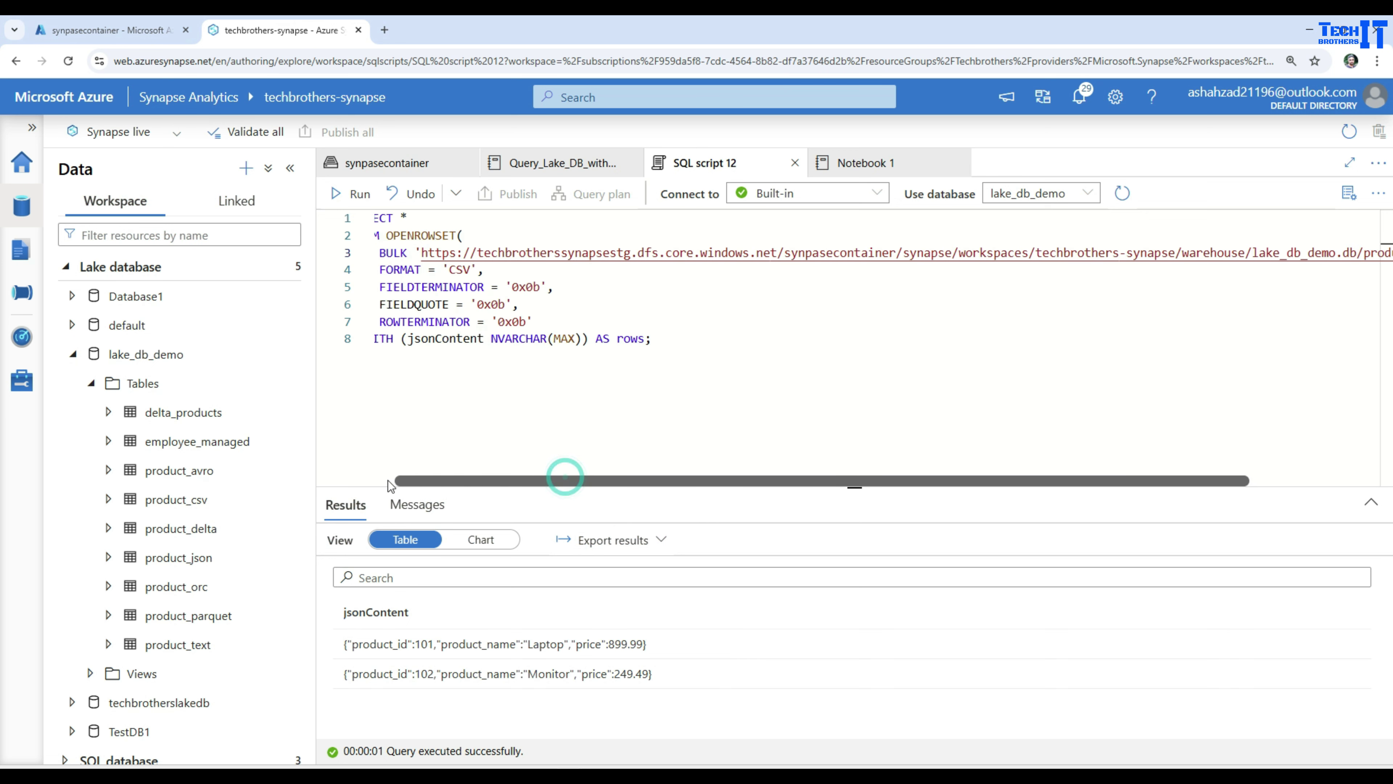
pyautogui.click(420, 270)
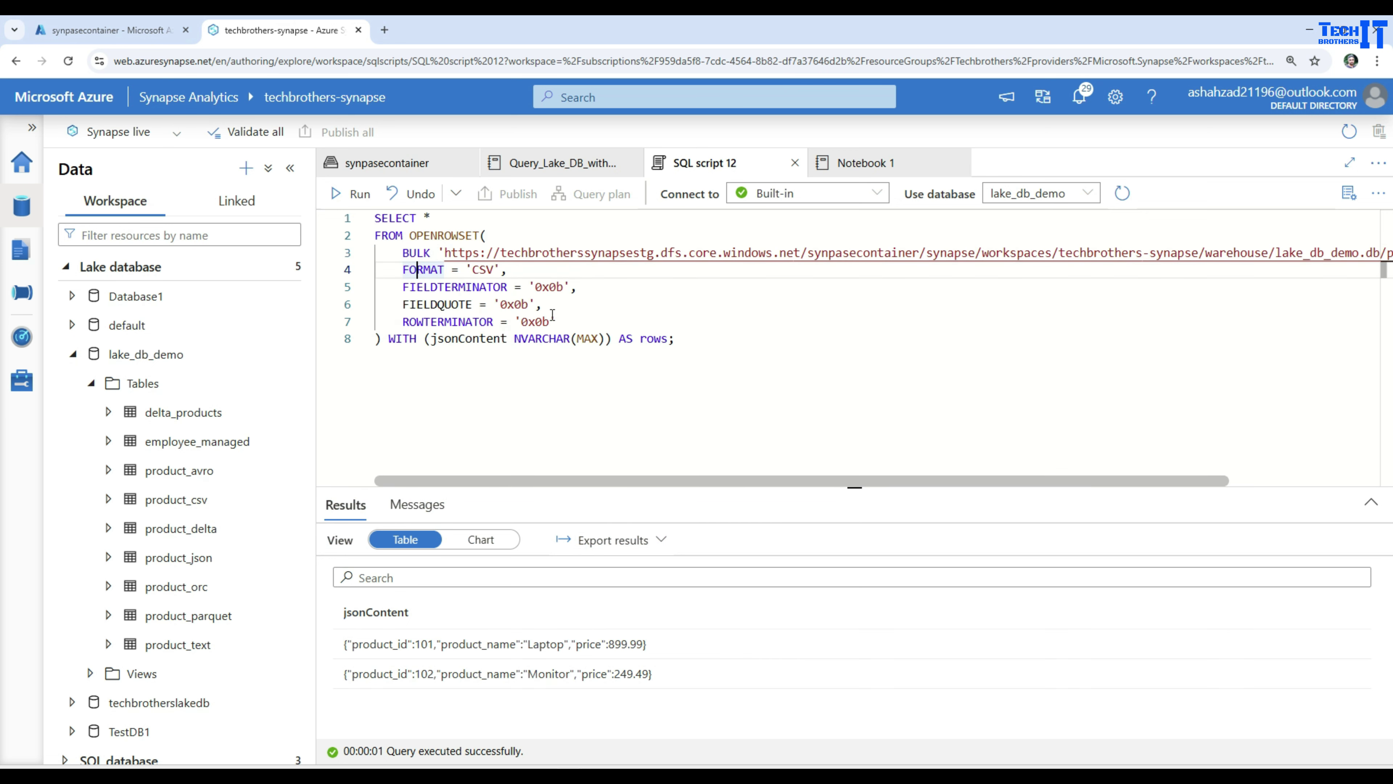
pyautogui.moveTo(566, 323); pyautogui.dragTo(376, 286)
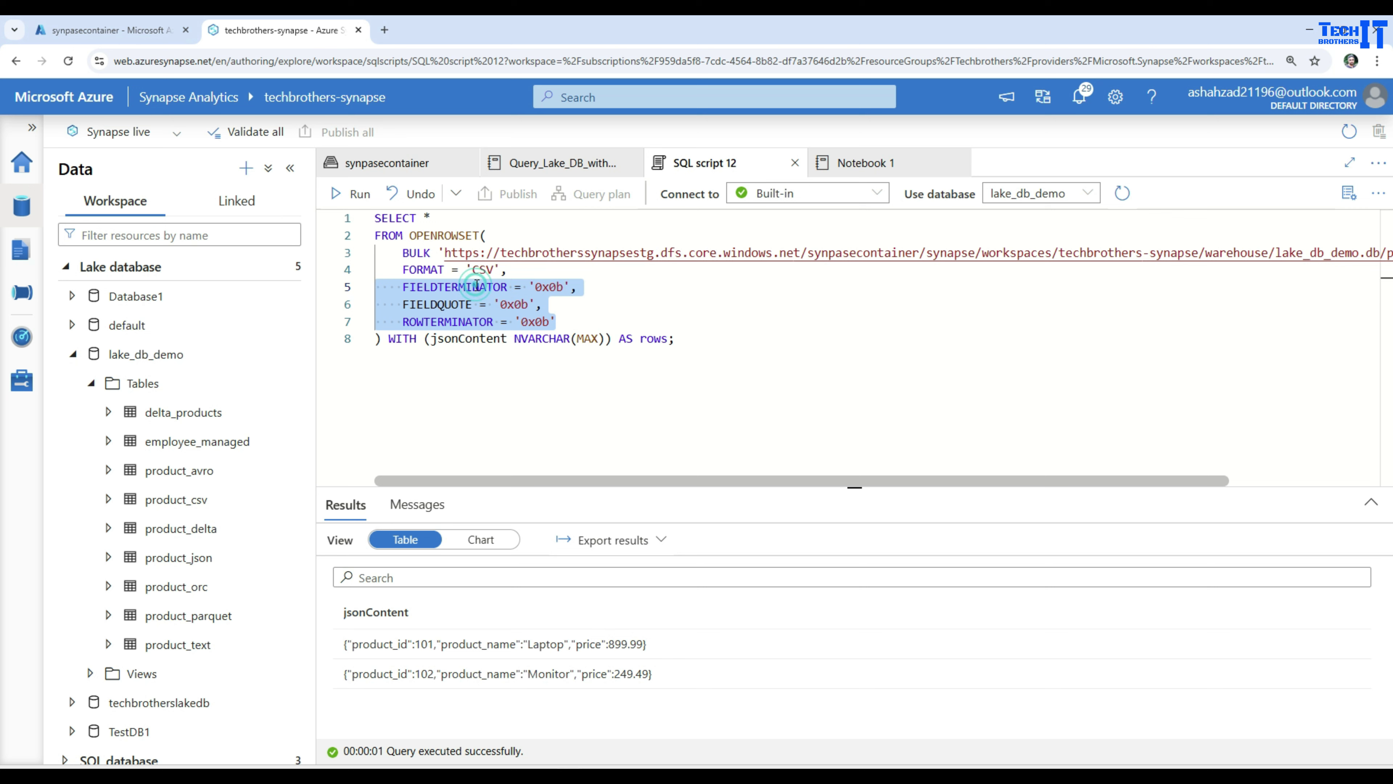
pyautogui.moveTo(556, 322); pyautogui.dragTo(411, 256)
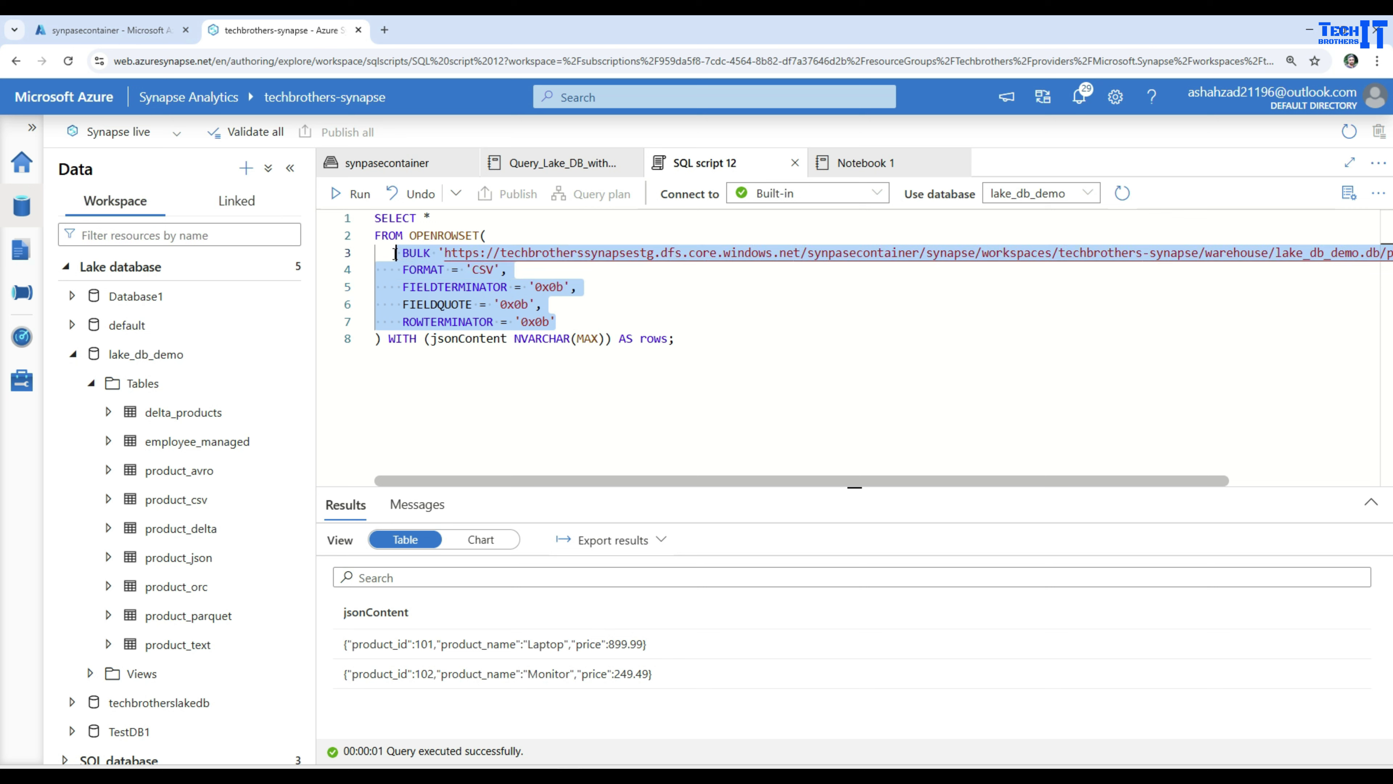
pyautogui.click(384, 339)
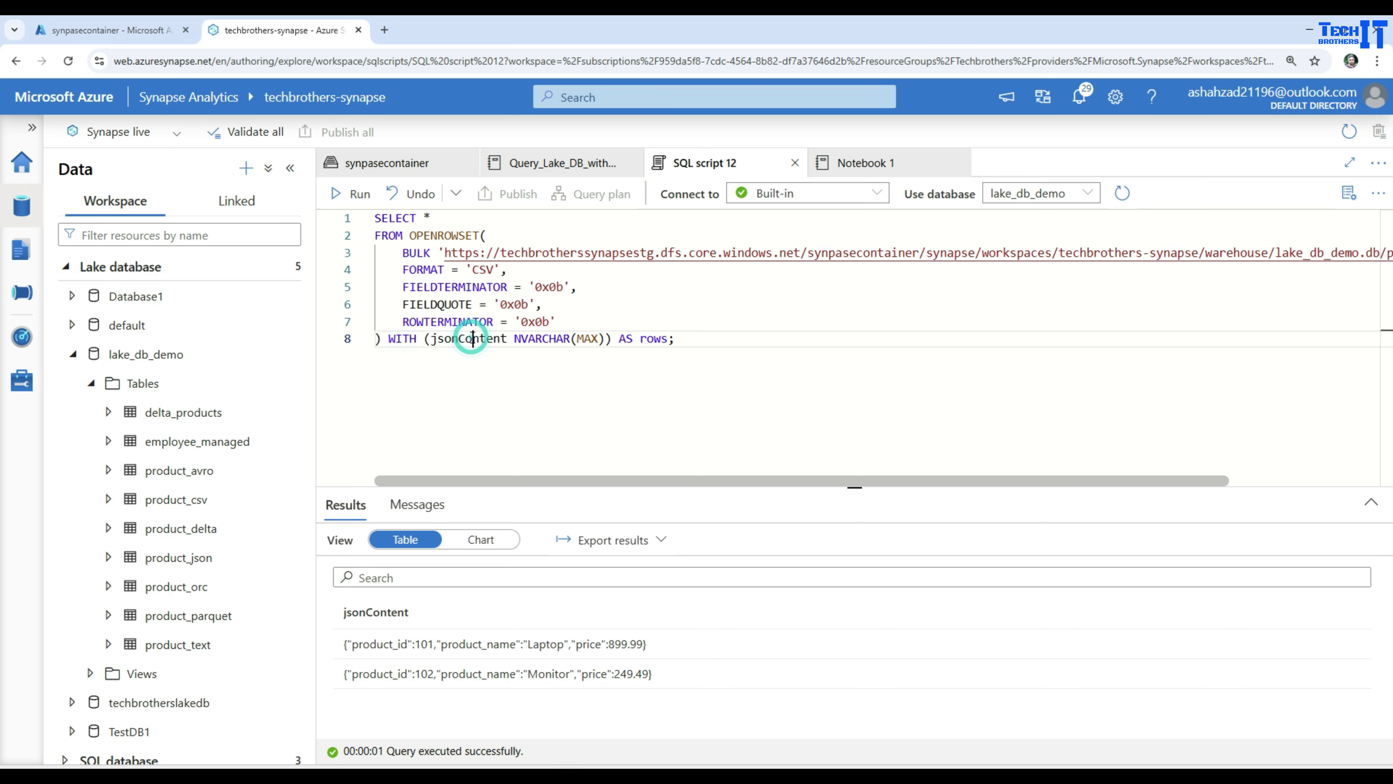
pyautogui.click(473, 339)
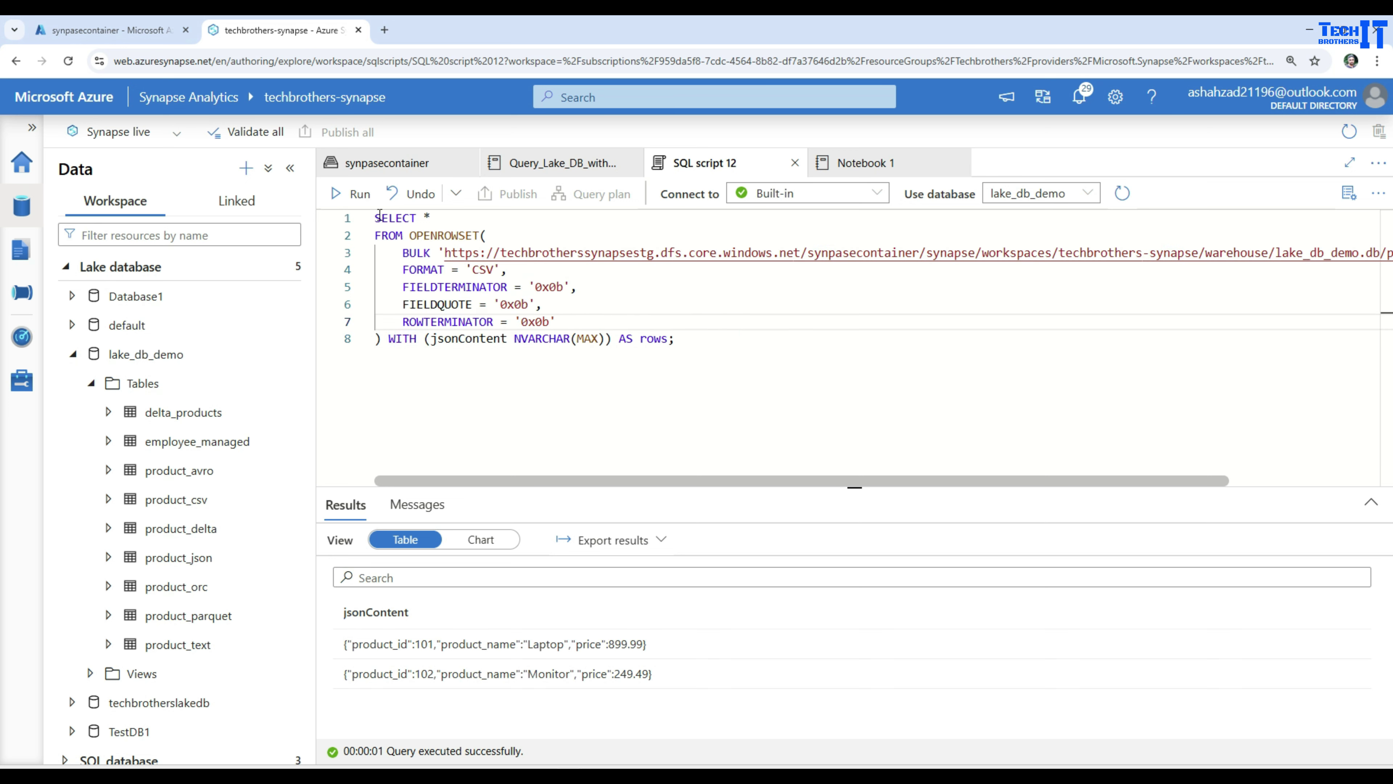
pyautogui.click(353, 193)
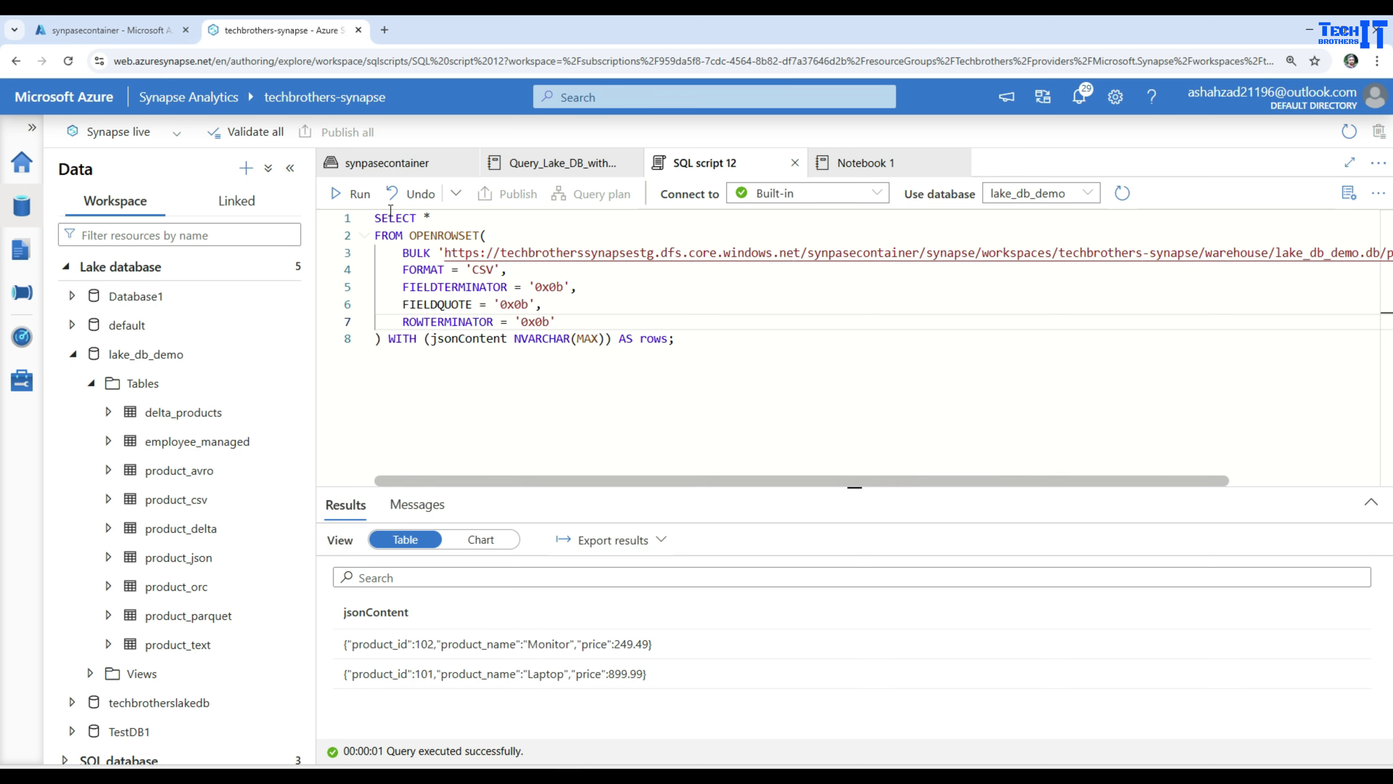
# Step: Open the product_orc folder in synpasecontainer and examine the new SQL script and new notebook options for the part-00000 ORC file
pyautogui.click(403, 167)
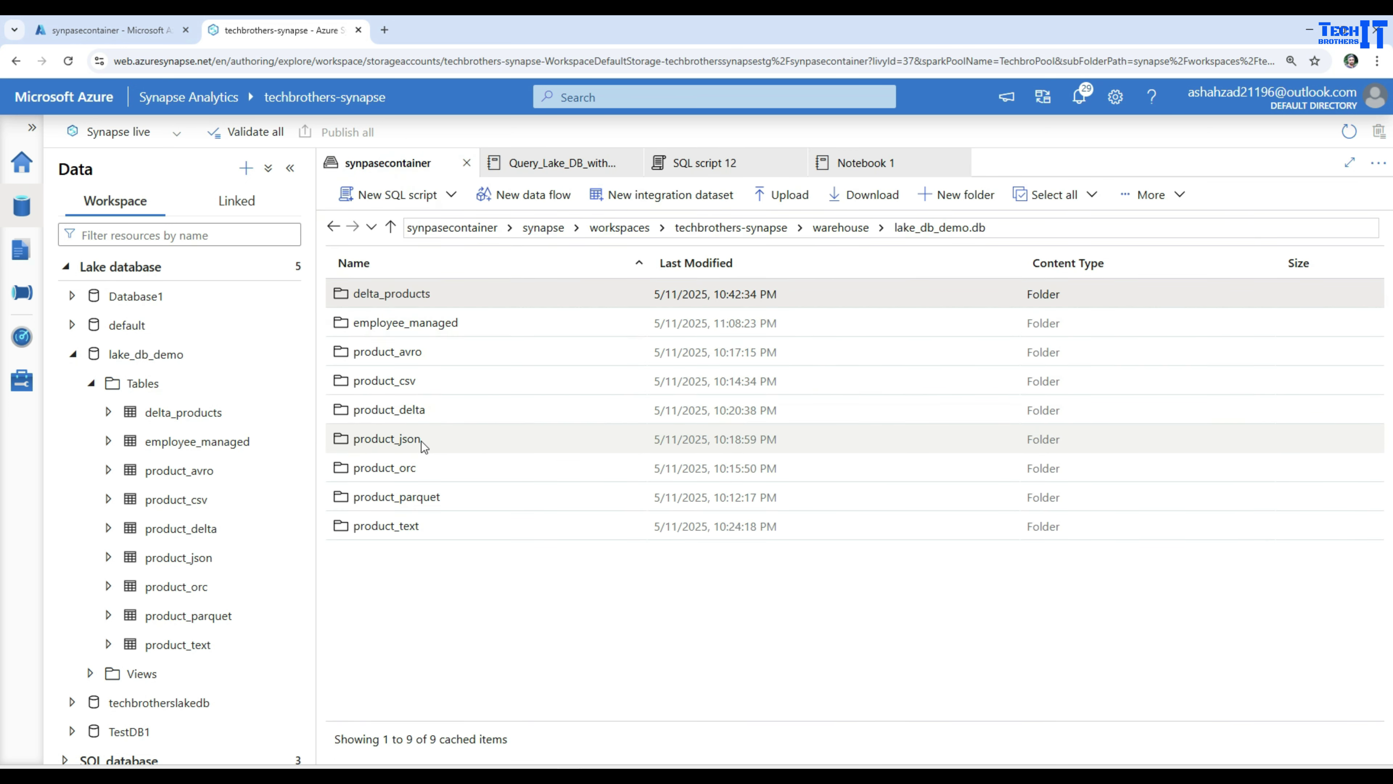
pyautogui.doubleClick(407, 472)
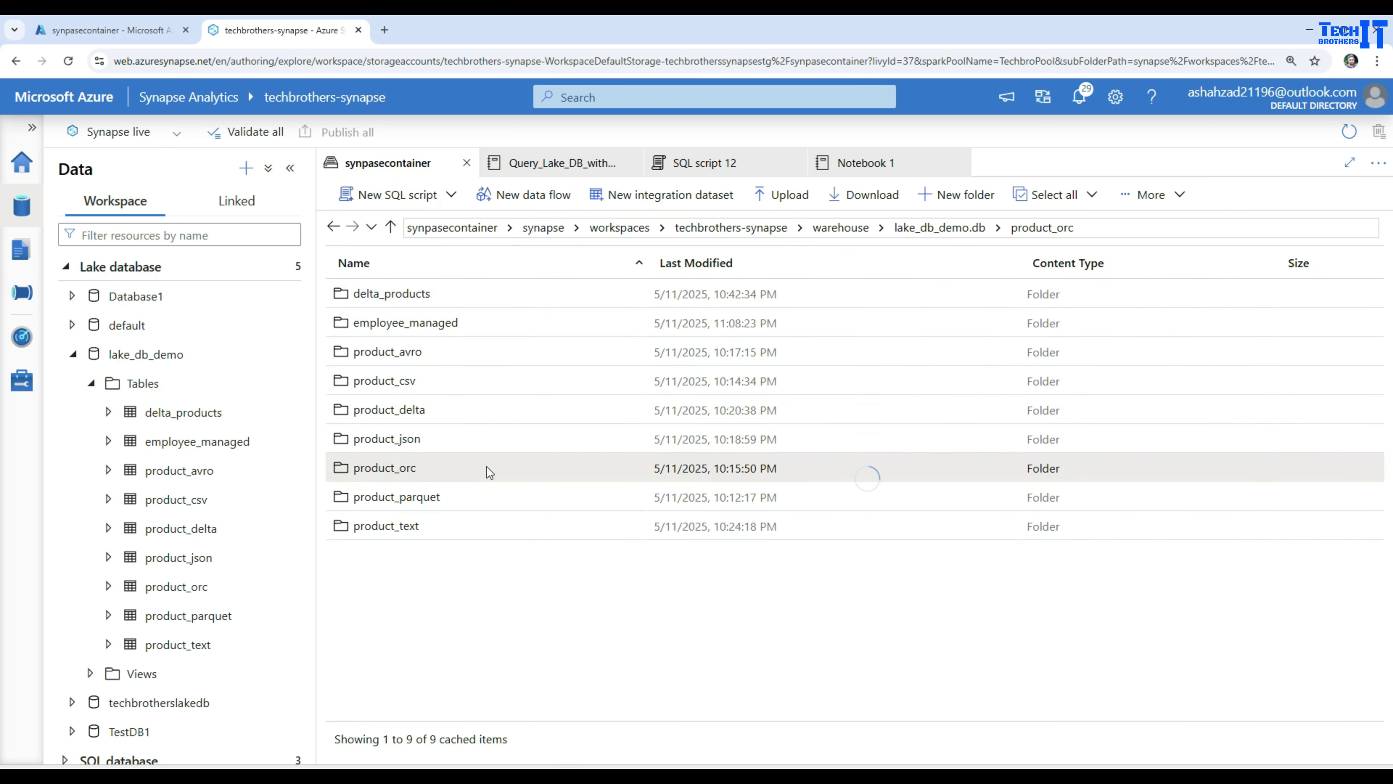
pyautogui.click(593, 323)
pyautogui.rightClick(594, 323)
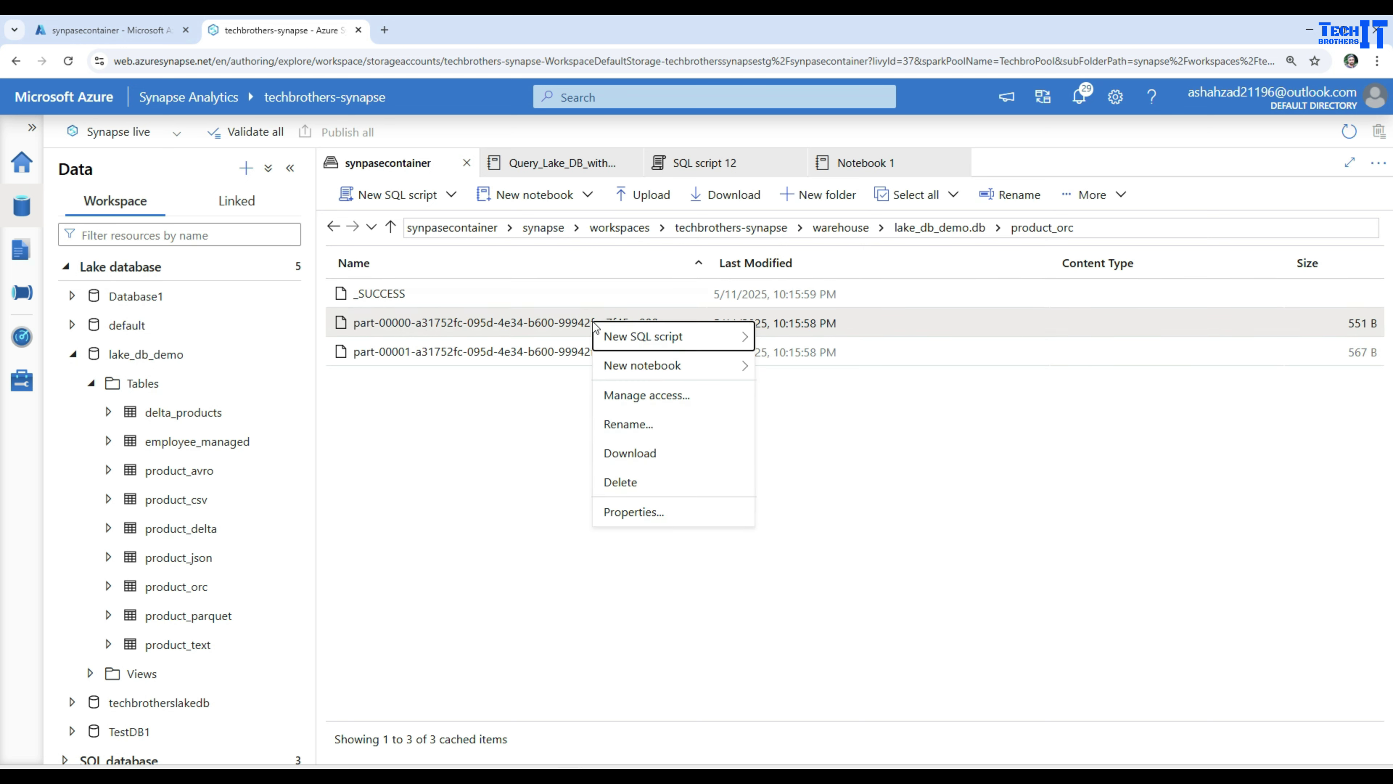
pyautogui.moveTo(635, 339)
pyautogui.moveTo(660, 373)
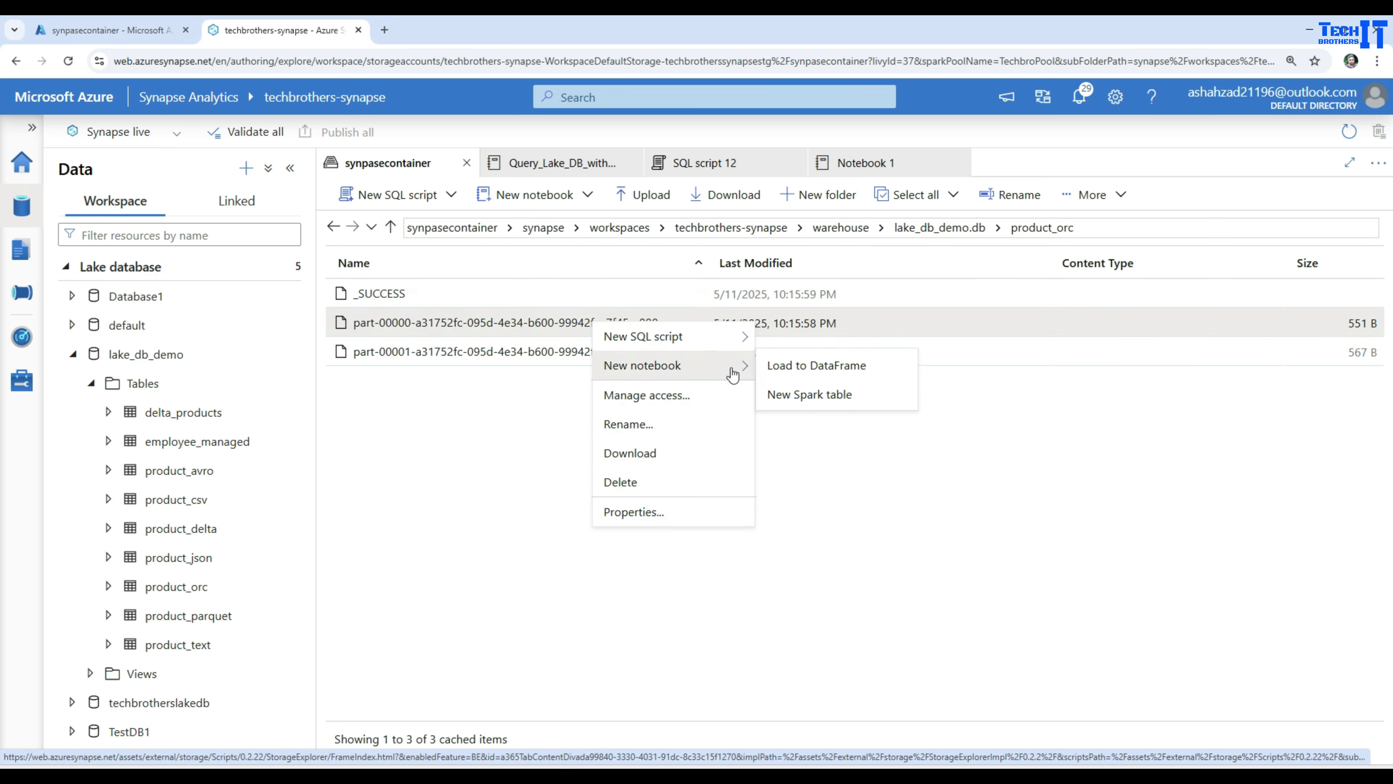
pyautogui.moveTo(697, 351)
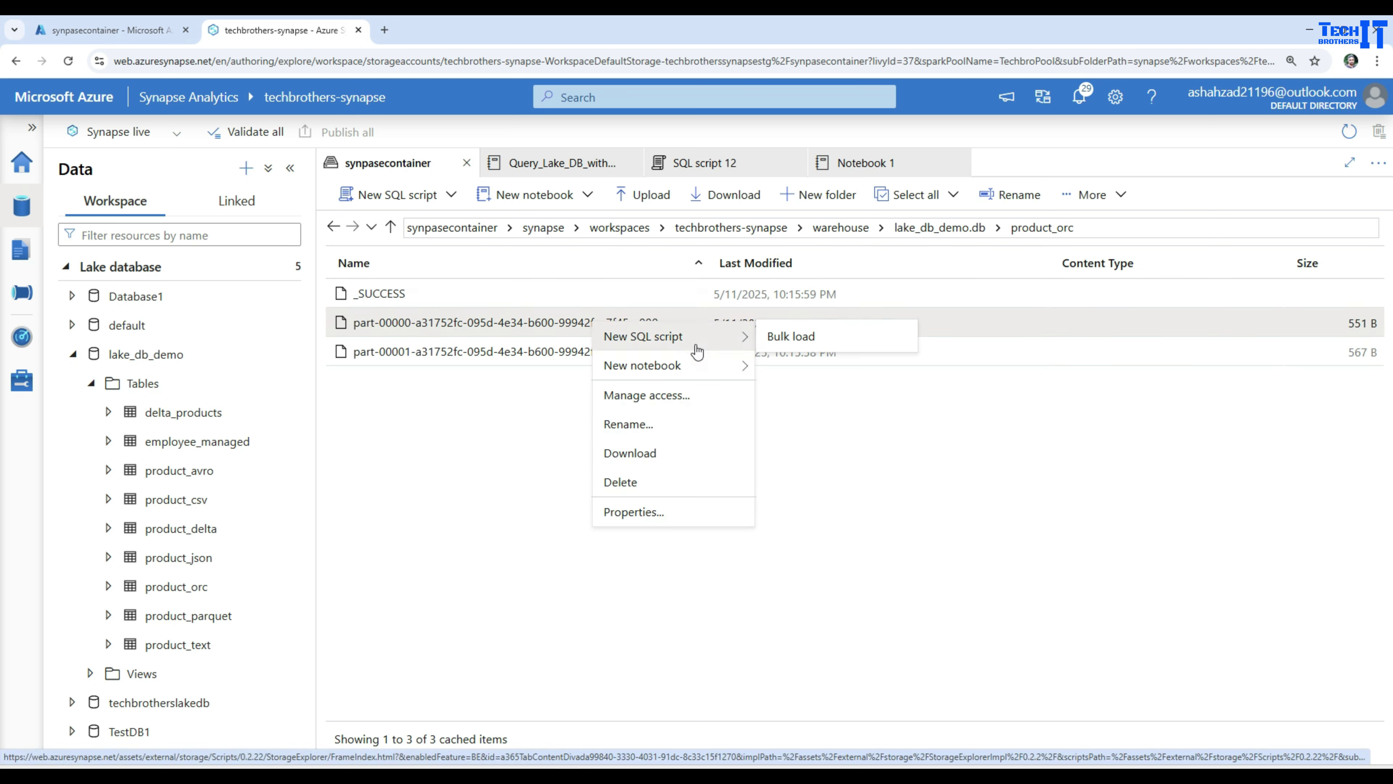
pyautogui.click(462, 392)
# Step: Generate and run a top 100 rows SQL script for product_json's part-00000 file, and close it without saving
pyautogui.click(955, 229)
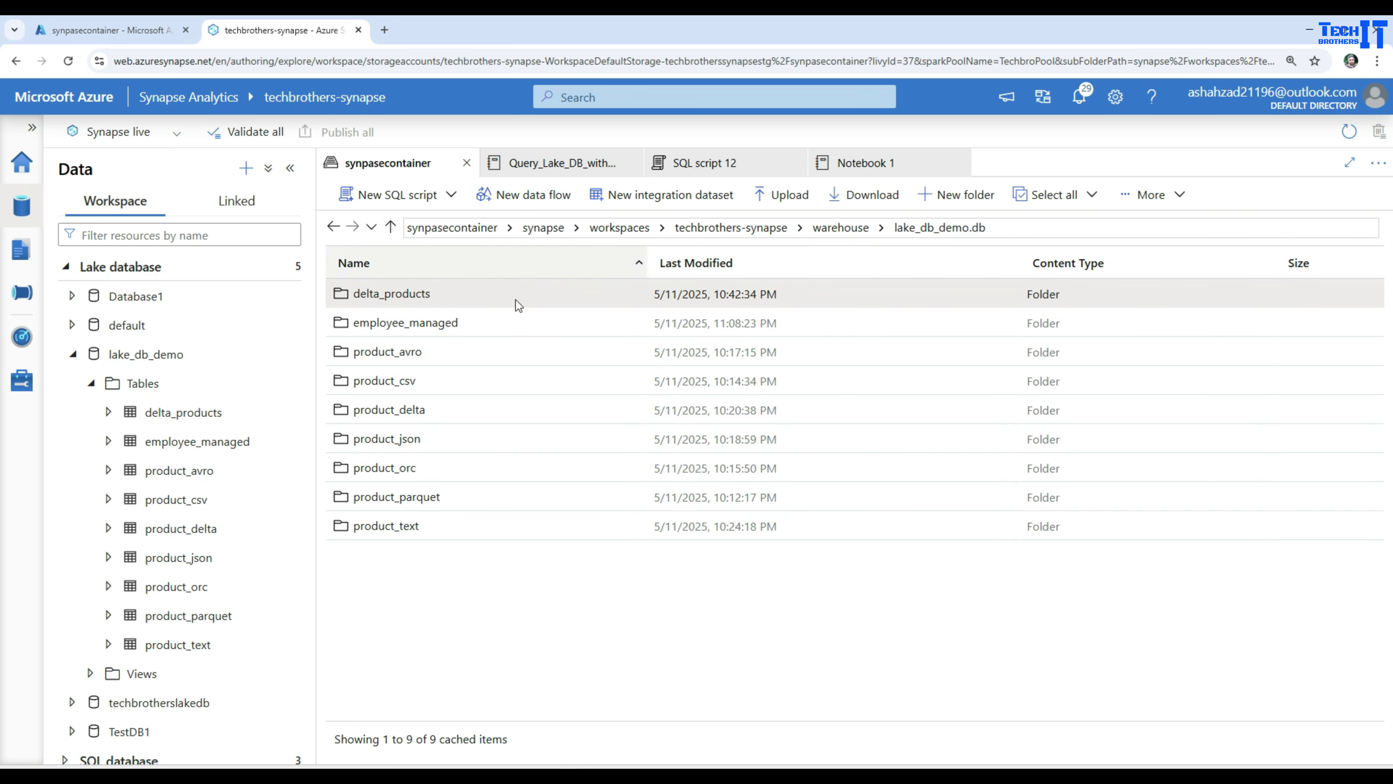
pyautogui.doubleClick(401, 439)
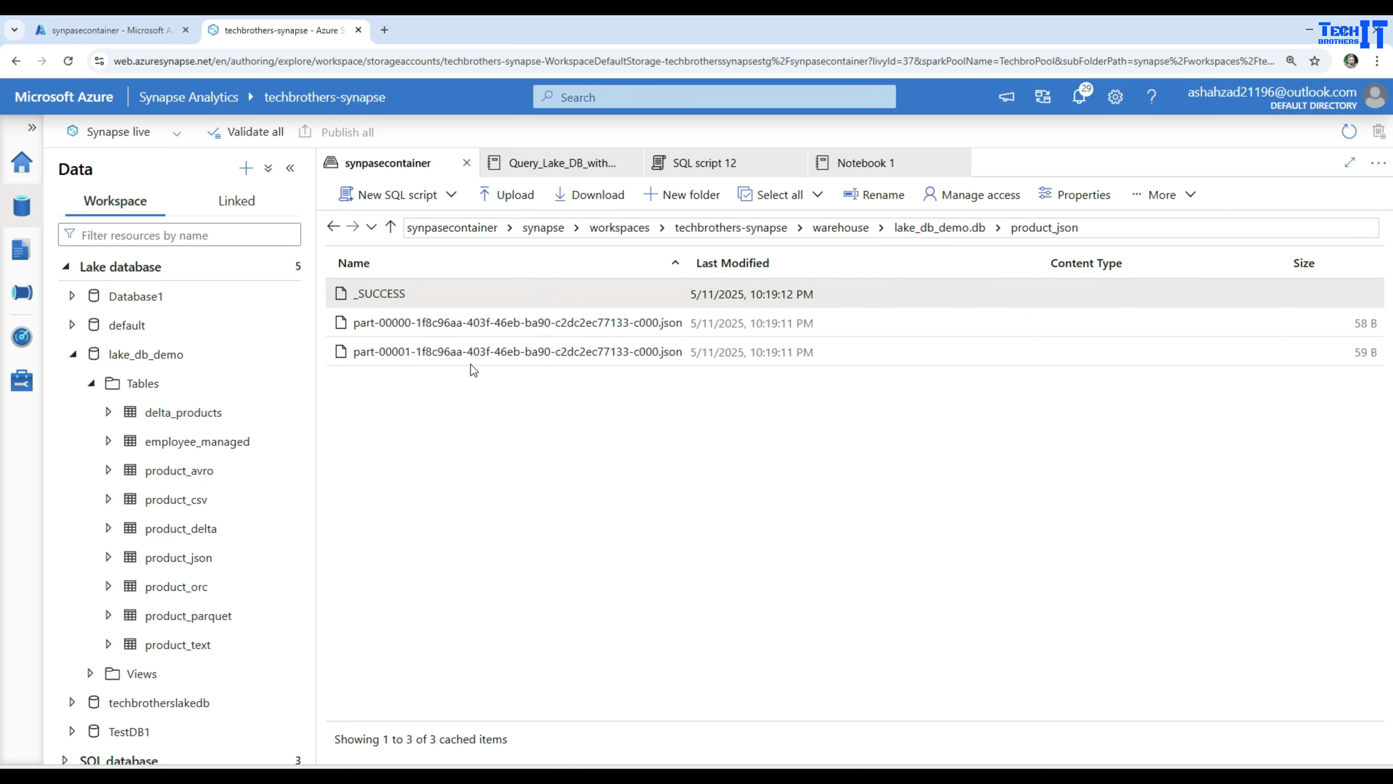
pyautogui.rightClick(536, 322)
pyautogui.moveTo(619, 369)
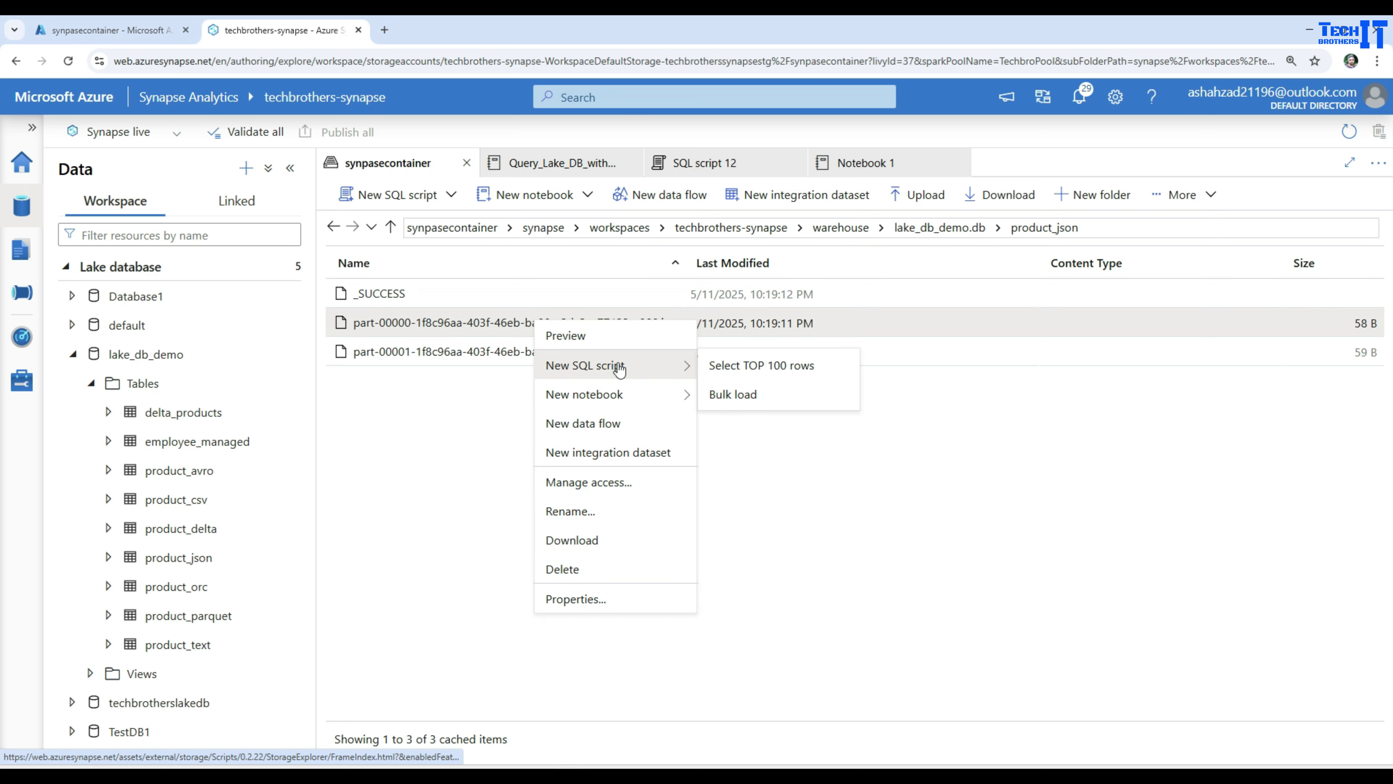
pyautogui.click(771, 375)
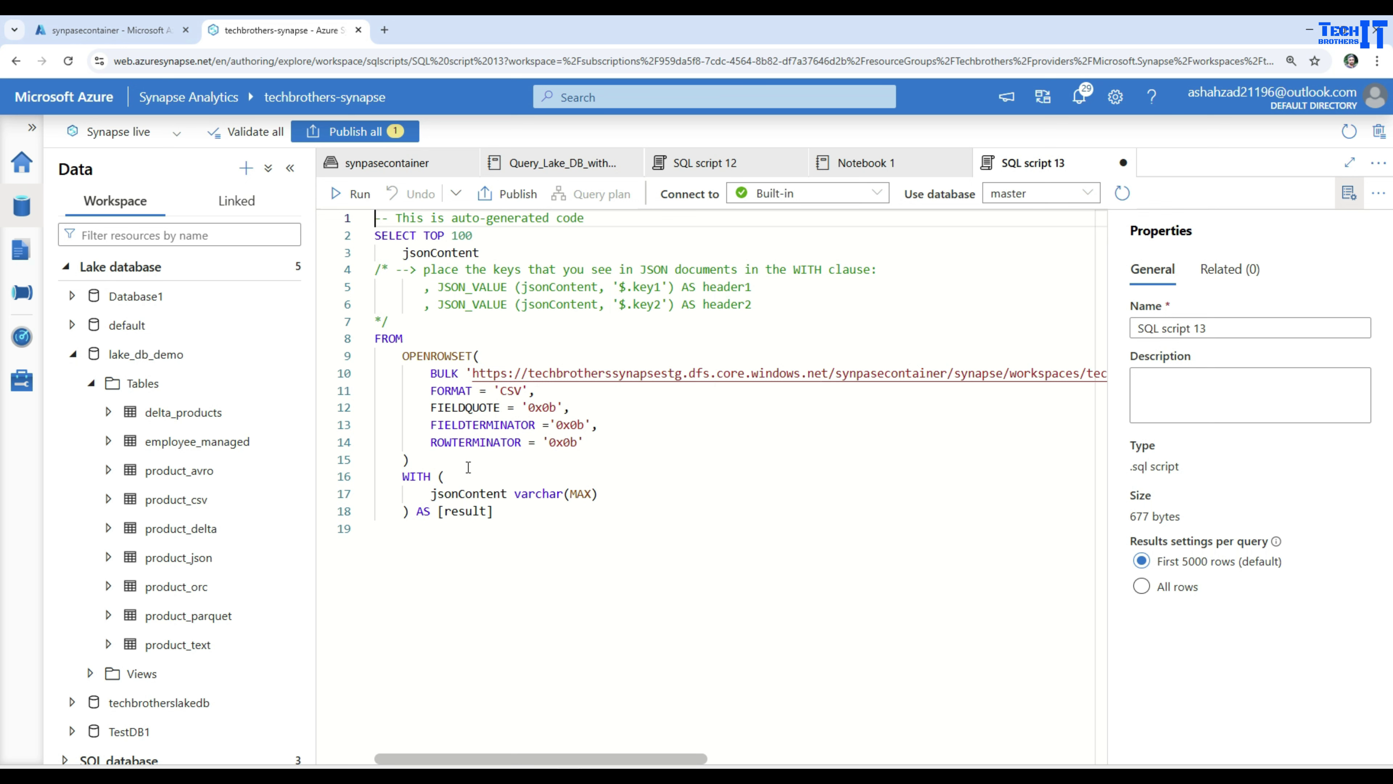
pyautogui.click(354, 193)
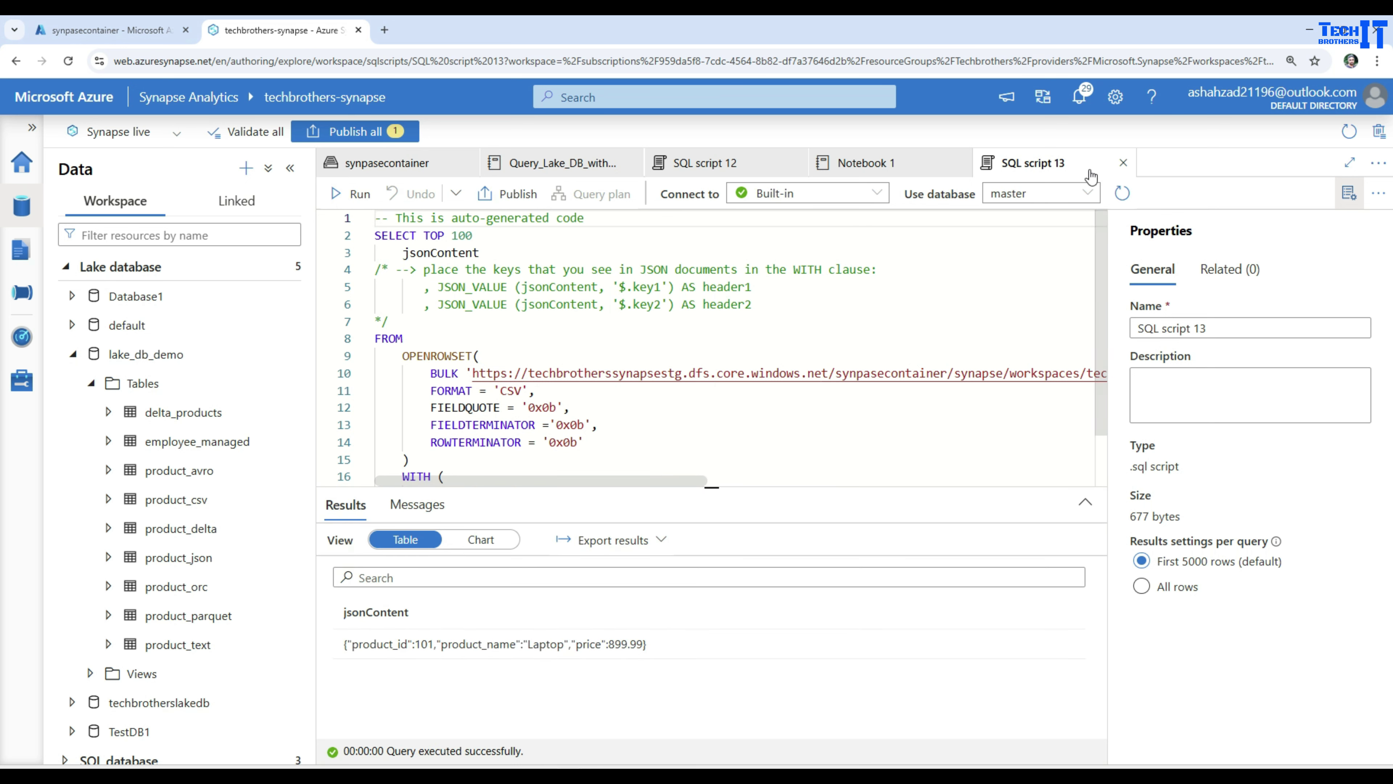
pyautogui.click(1123, 163)
pyautogui.click(665, 475)
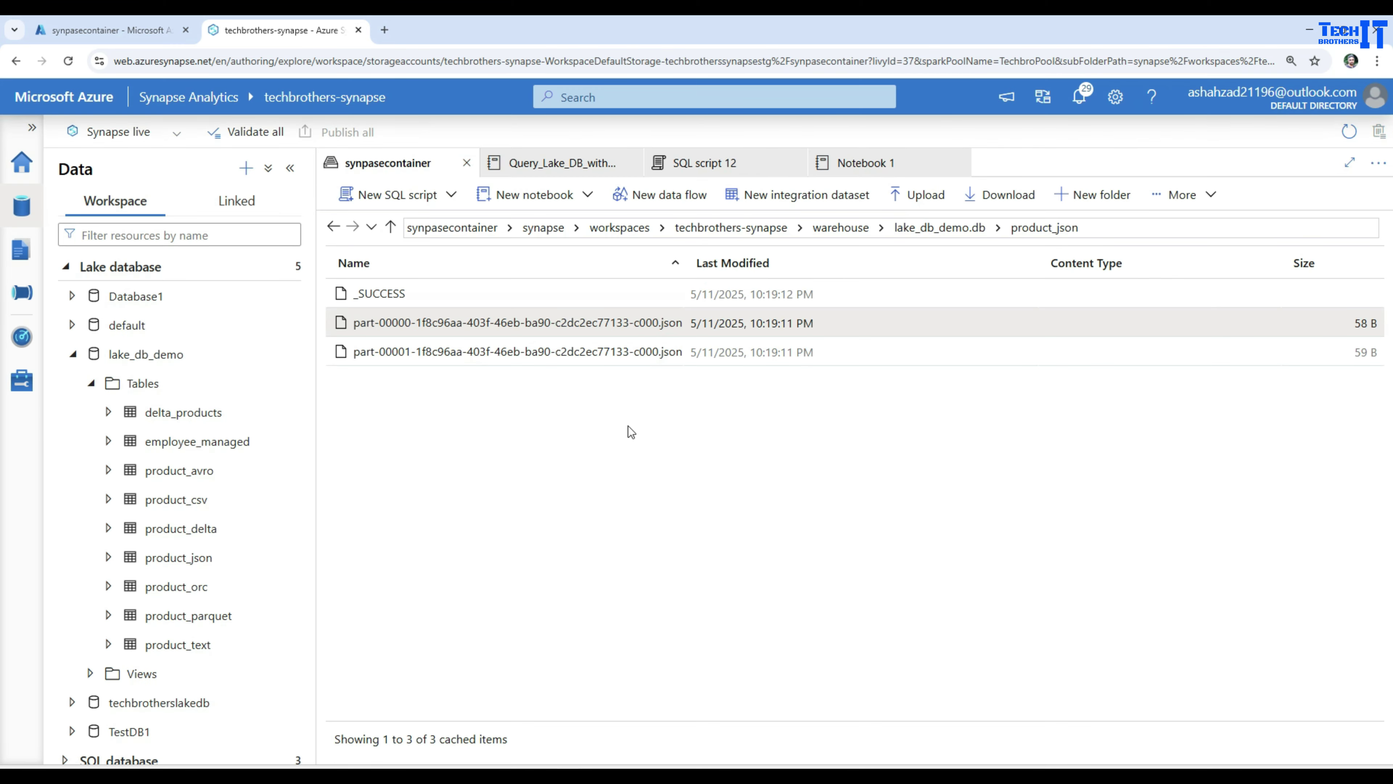
# Step: Return to the product_orc folder and check which SQL script types are offered for its part-00000 file
pyautogui.click(955, 228)
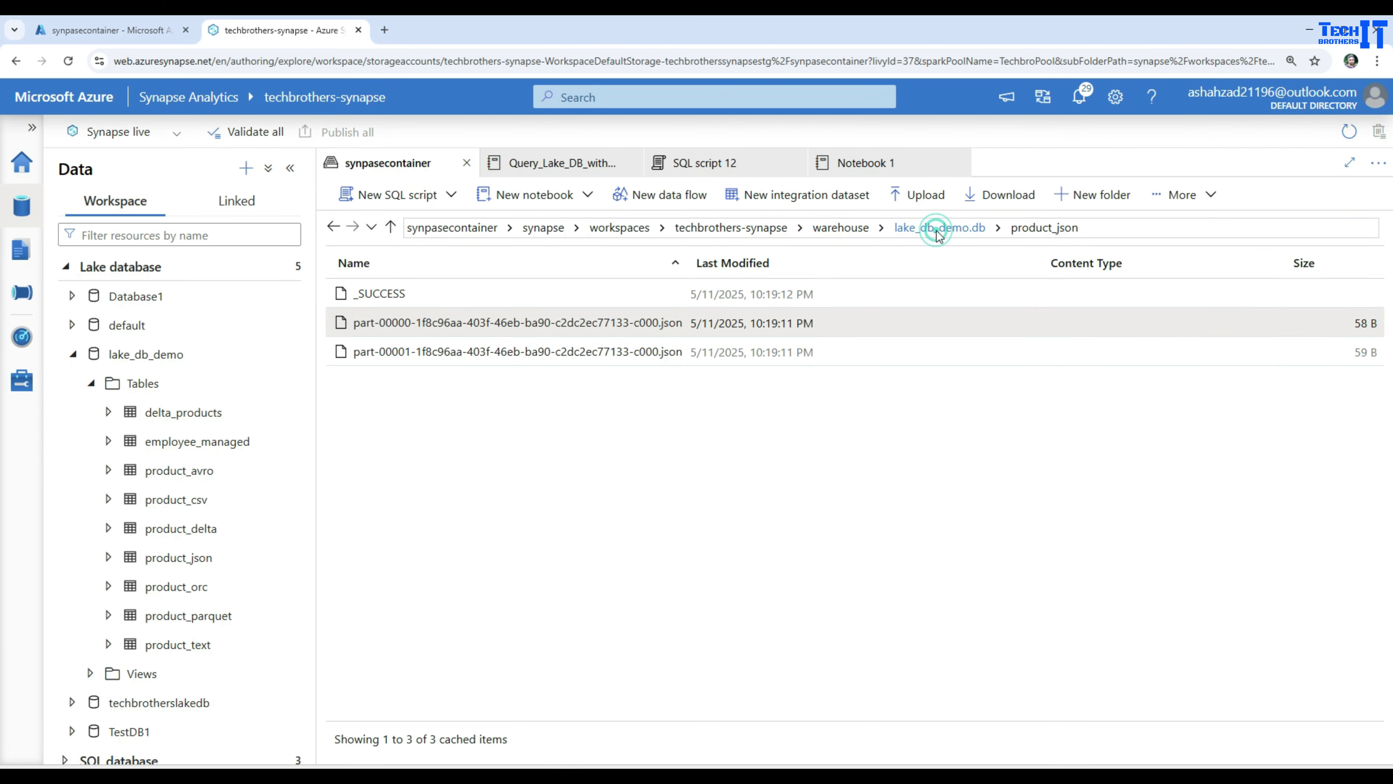
pyautogui.click(424, 473)
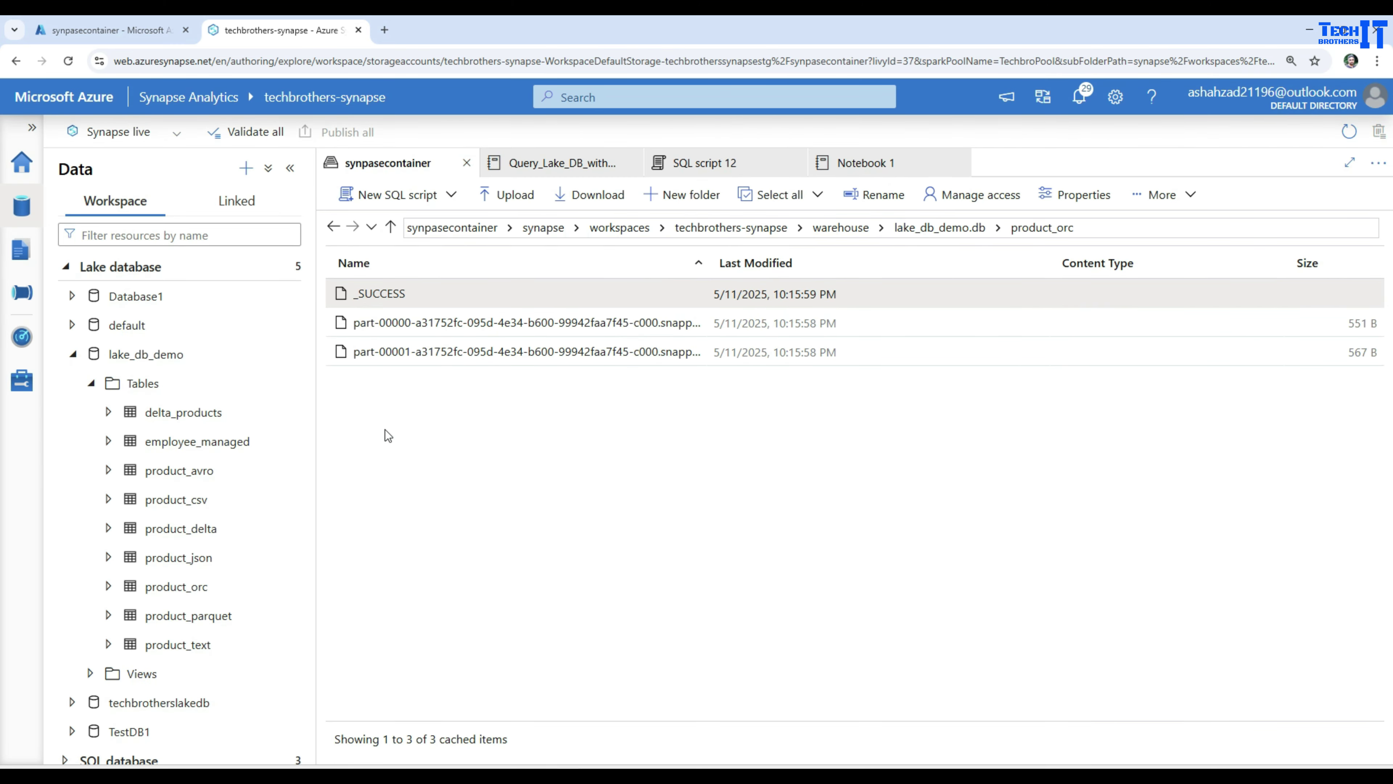
pyautogui.rightClick(544, 331)
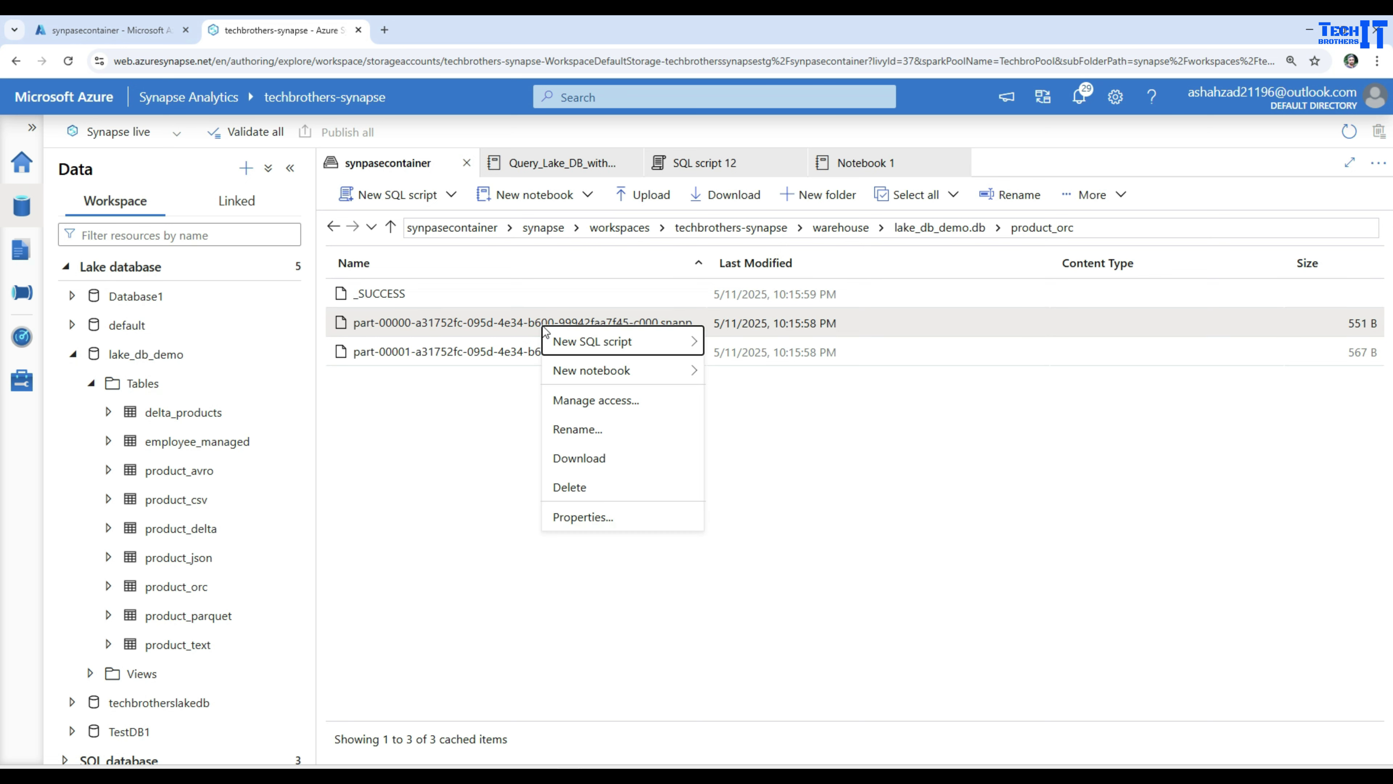
pyautogui.moveTo(571, 348)
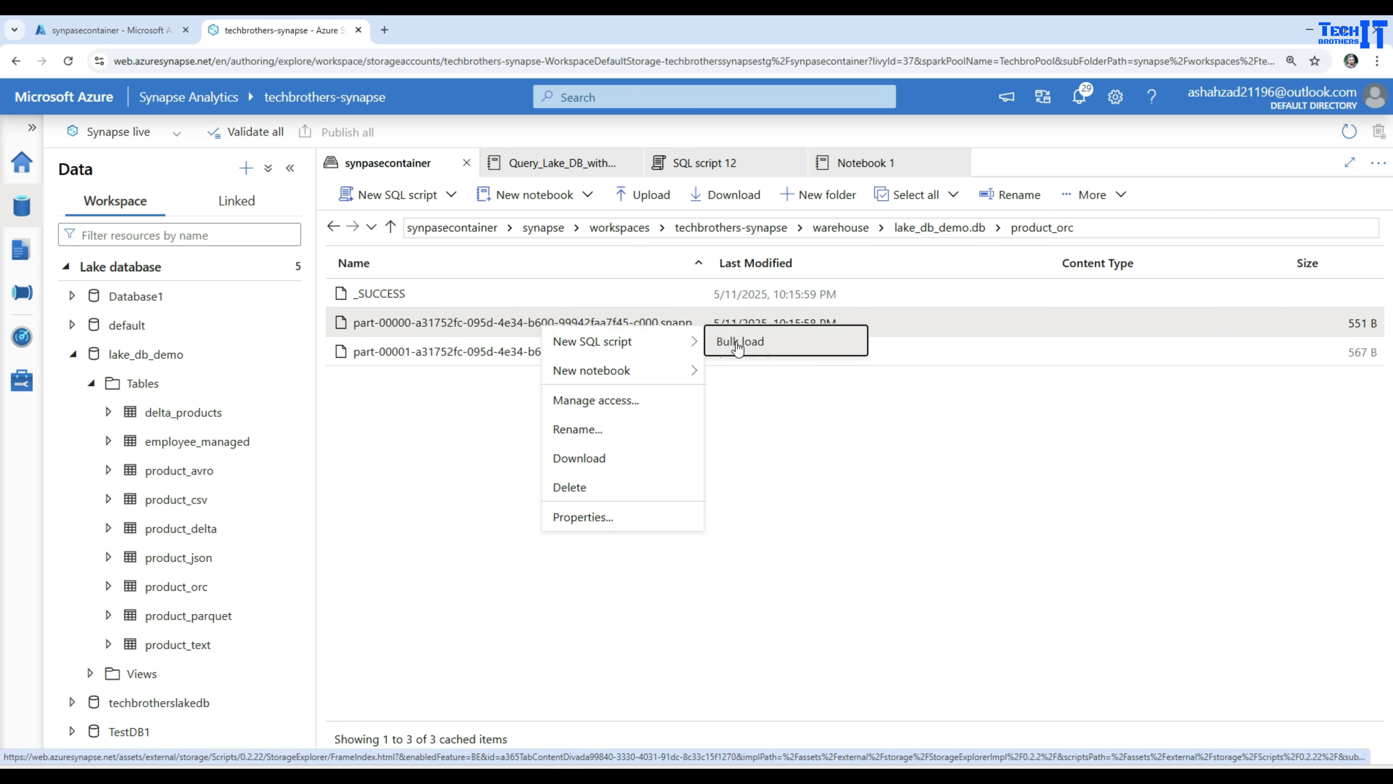
pyautogui.moveTo(696, 375)
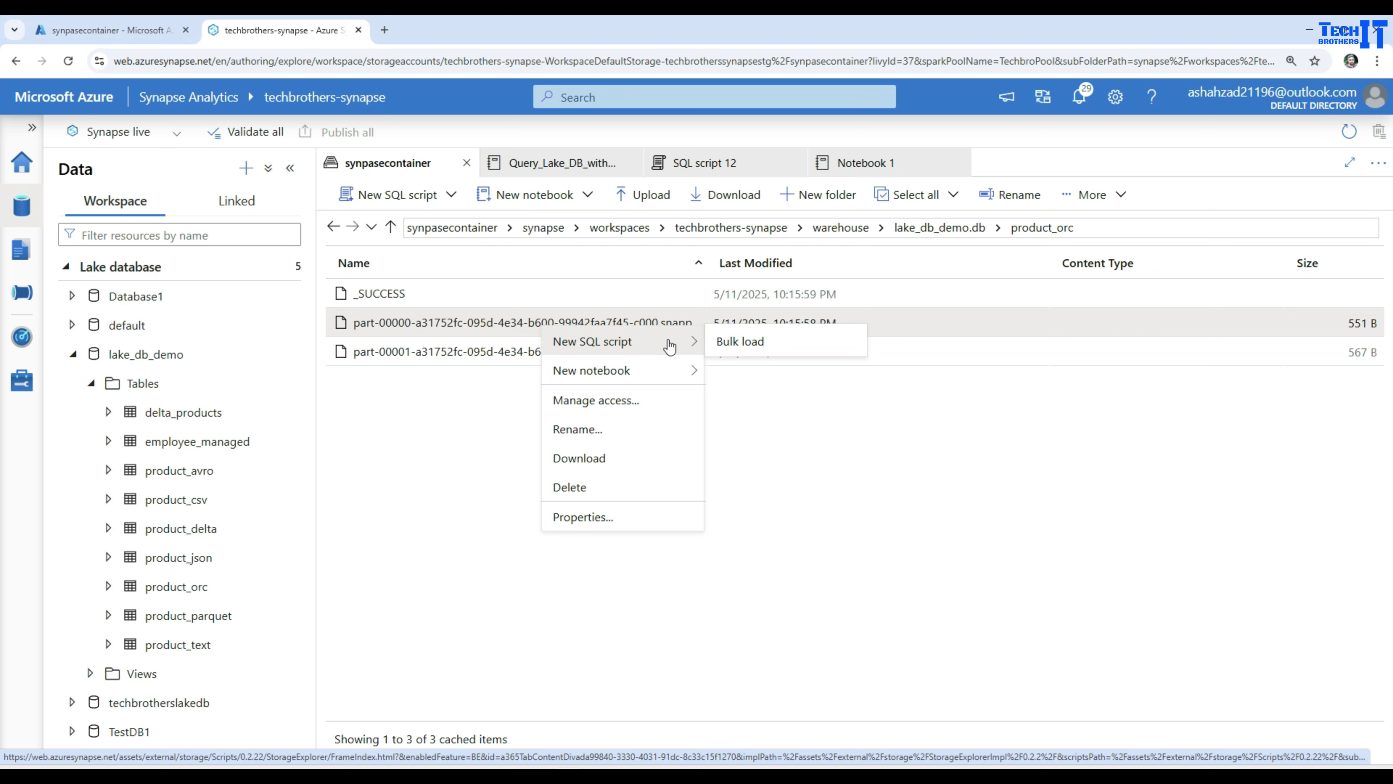
pyautogui.click(442, 445)
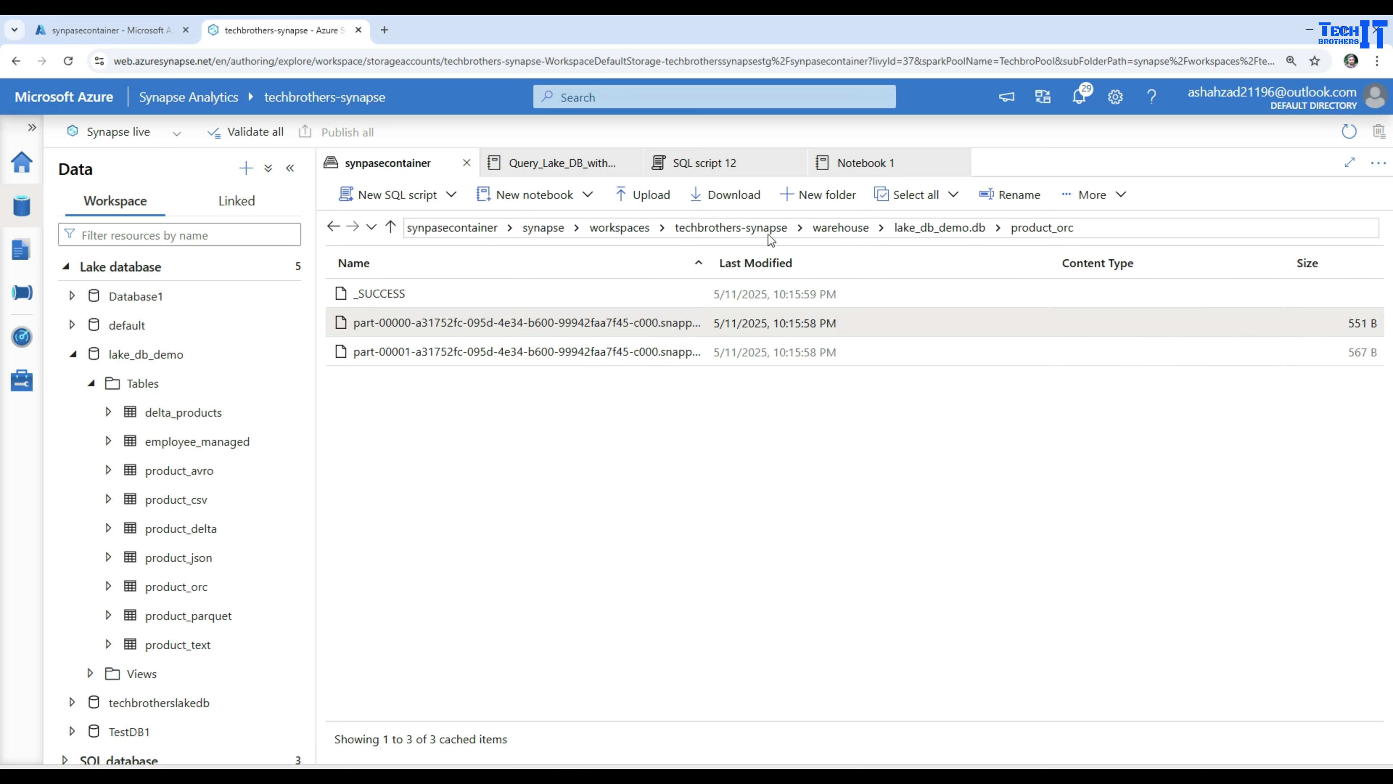
# Step: Open the product_avro folder under lake_db_demo.db and examine the actions available for its part-00000 Avro file
pyautogui.click(965, 227)
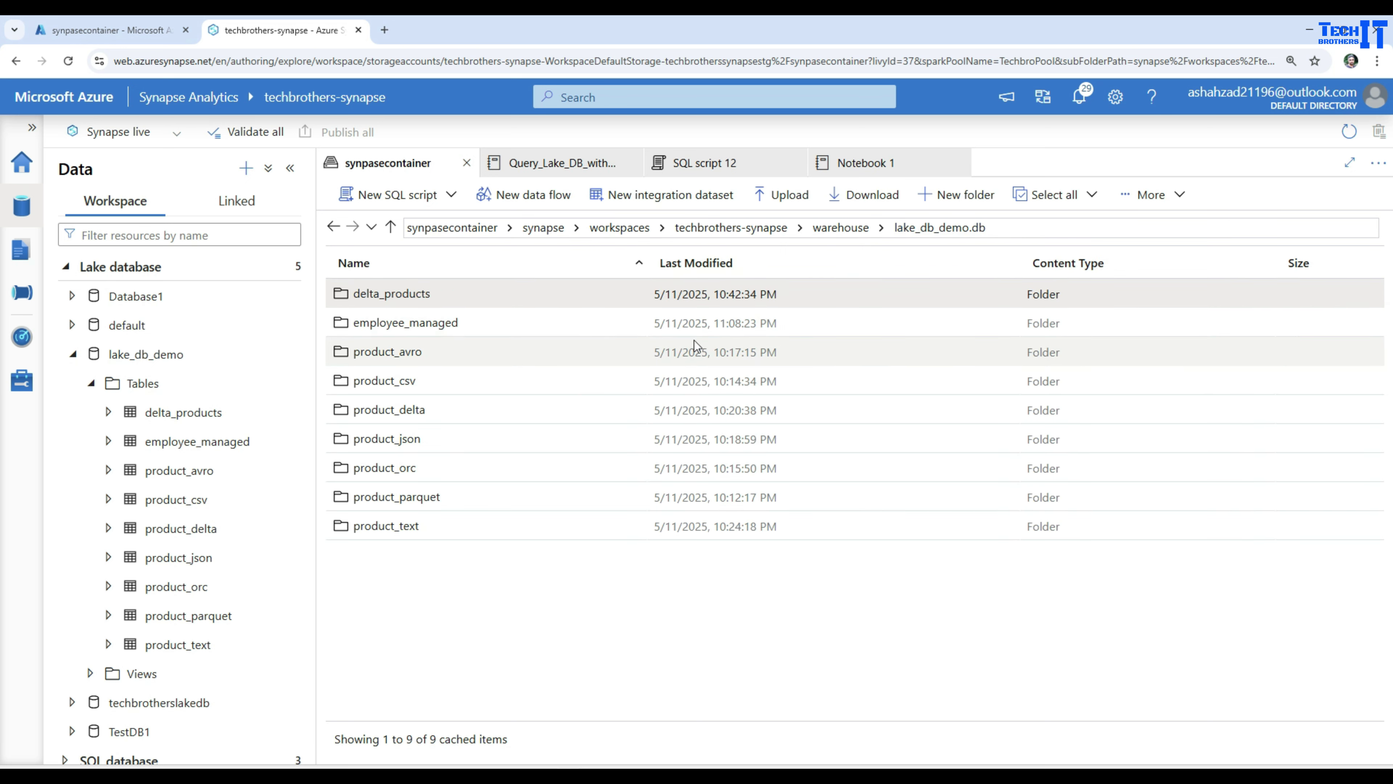
pyautogui.doubleClick(445, 354)
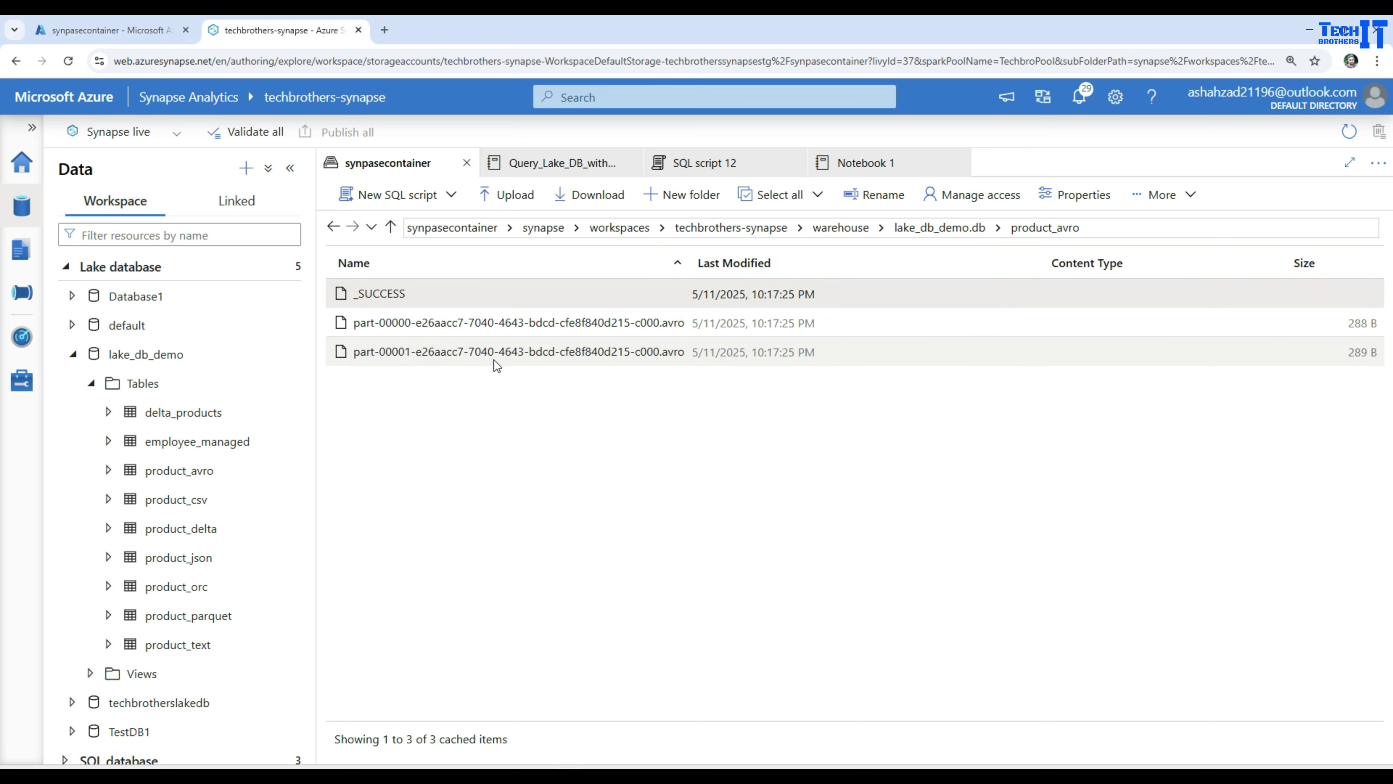
pyautogui.click(668, 326)
pyautogui.rightClick(668, 327)
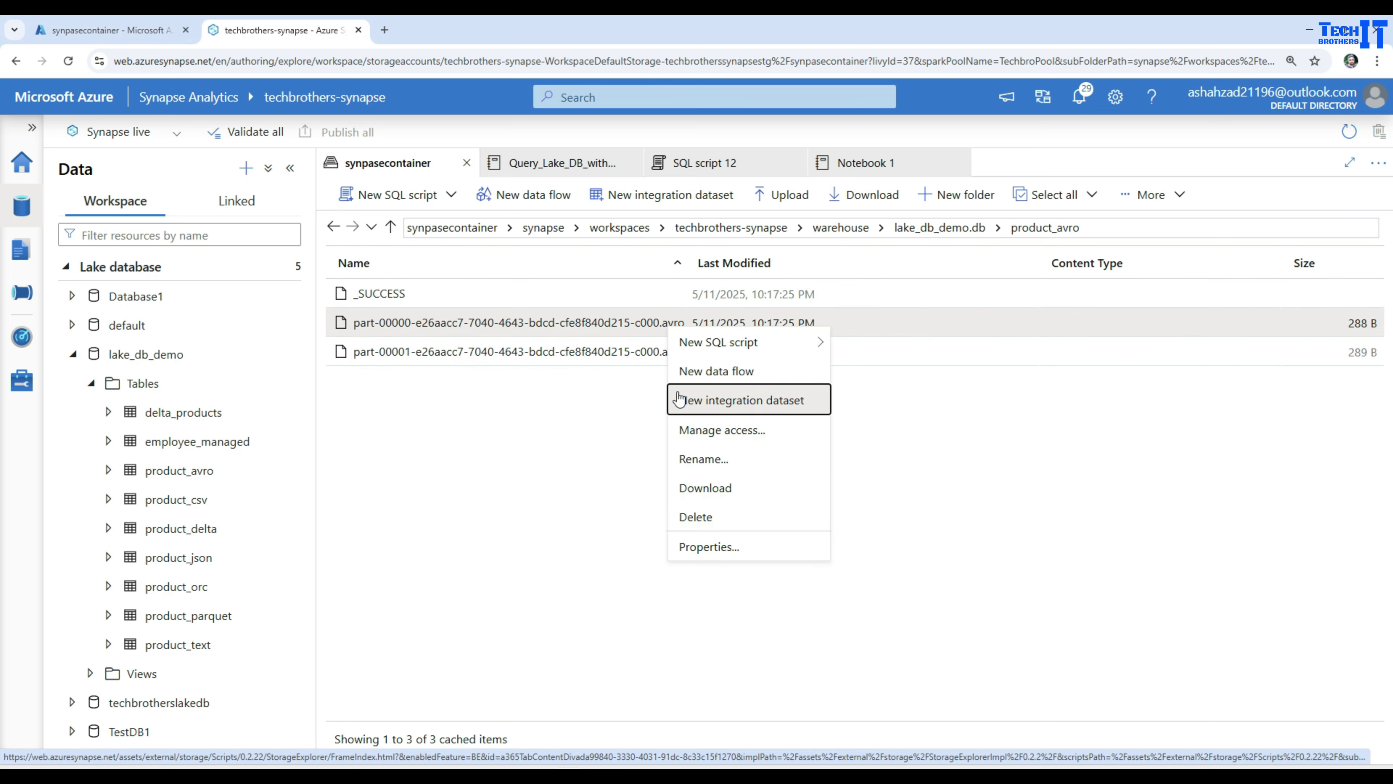
pyautogui.press('Down')
pyautogui.press('Down')
pyautogui.press('Down')
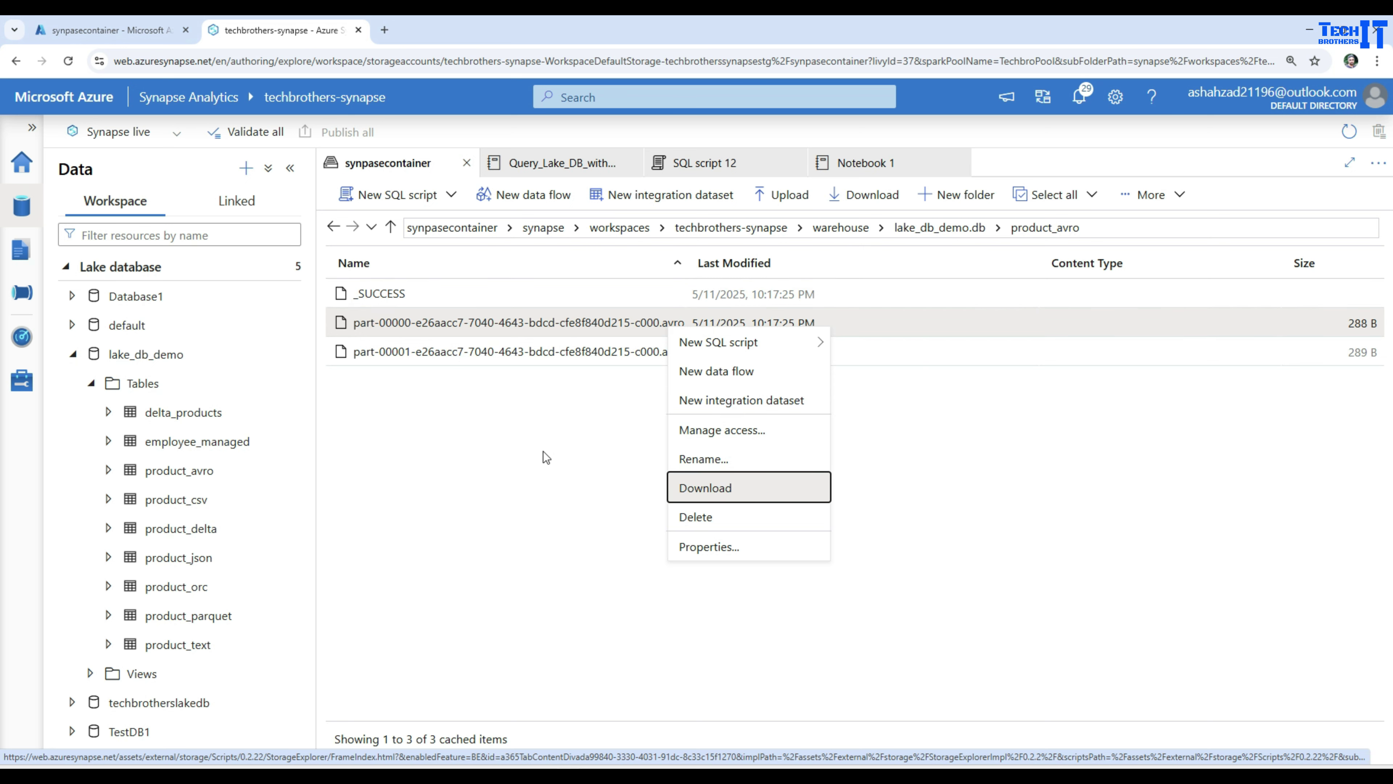
pyautogui.press('Return')
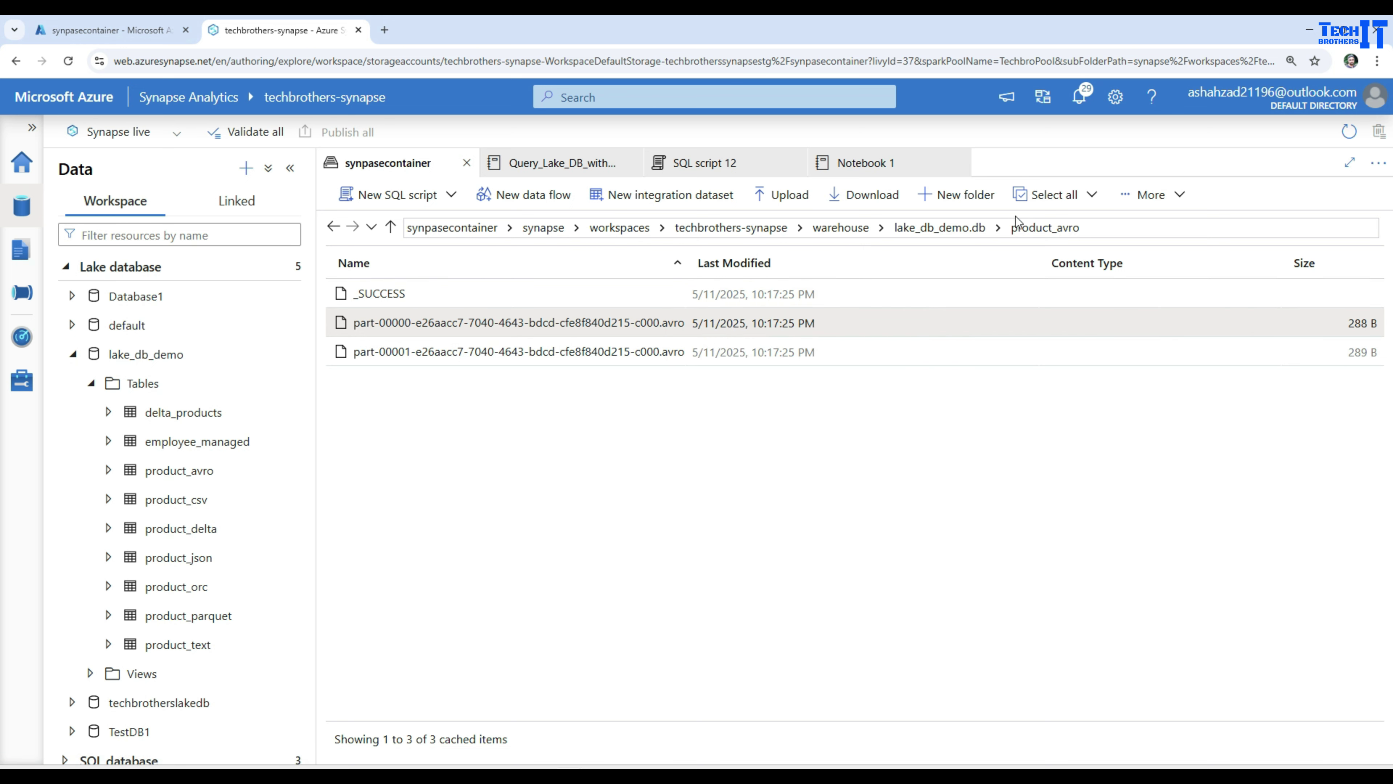
# Step: Generate a new SQL script selecting the top 100 rows of the part-00000 file in product_json, and run it
pyautogui.click(975, 233)
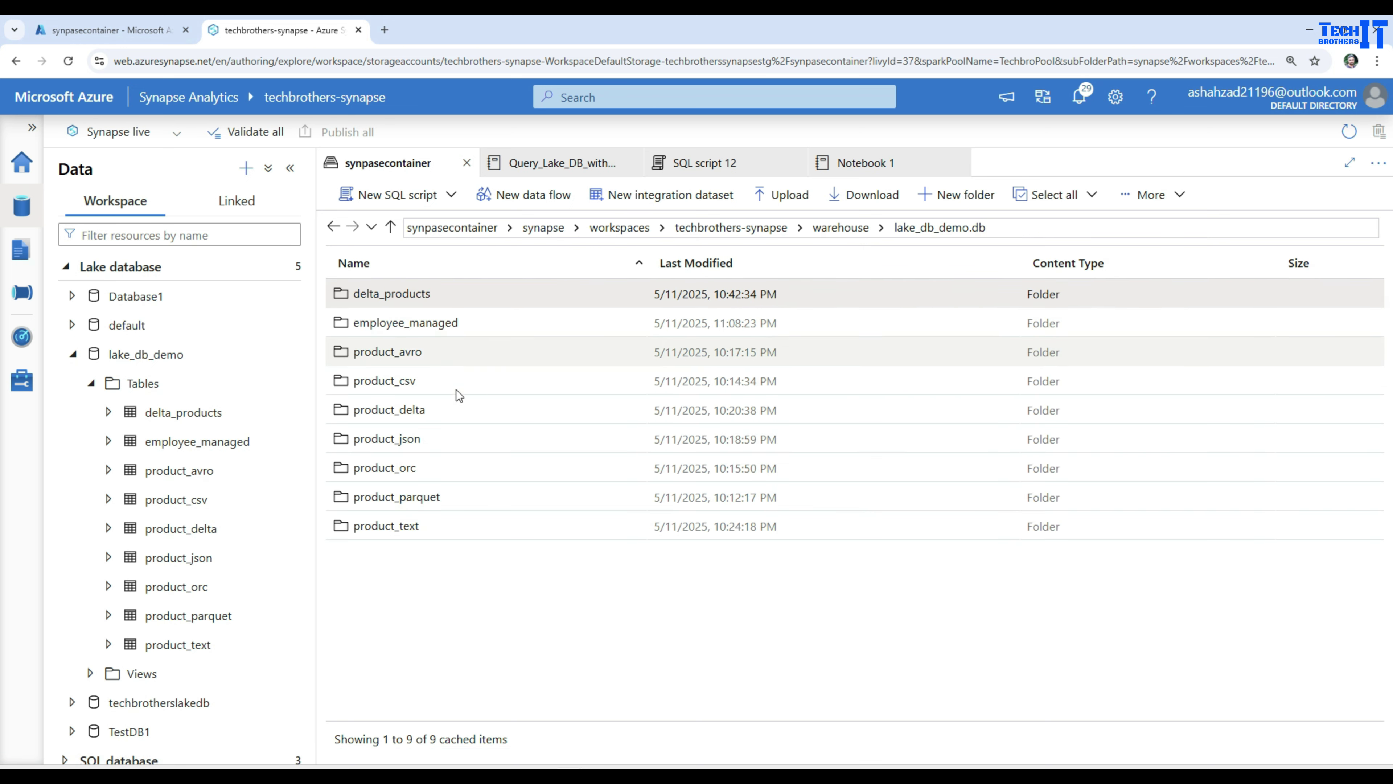
pyautogui.doubleClick(409, 442)
pyautogui.rightClick(473, 332)
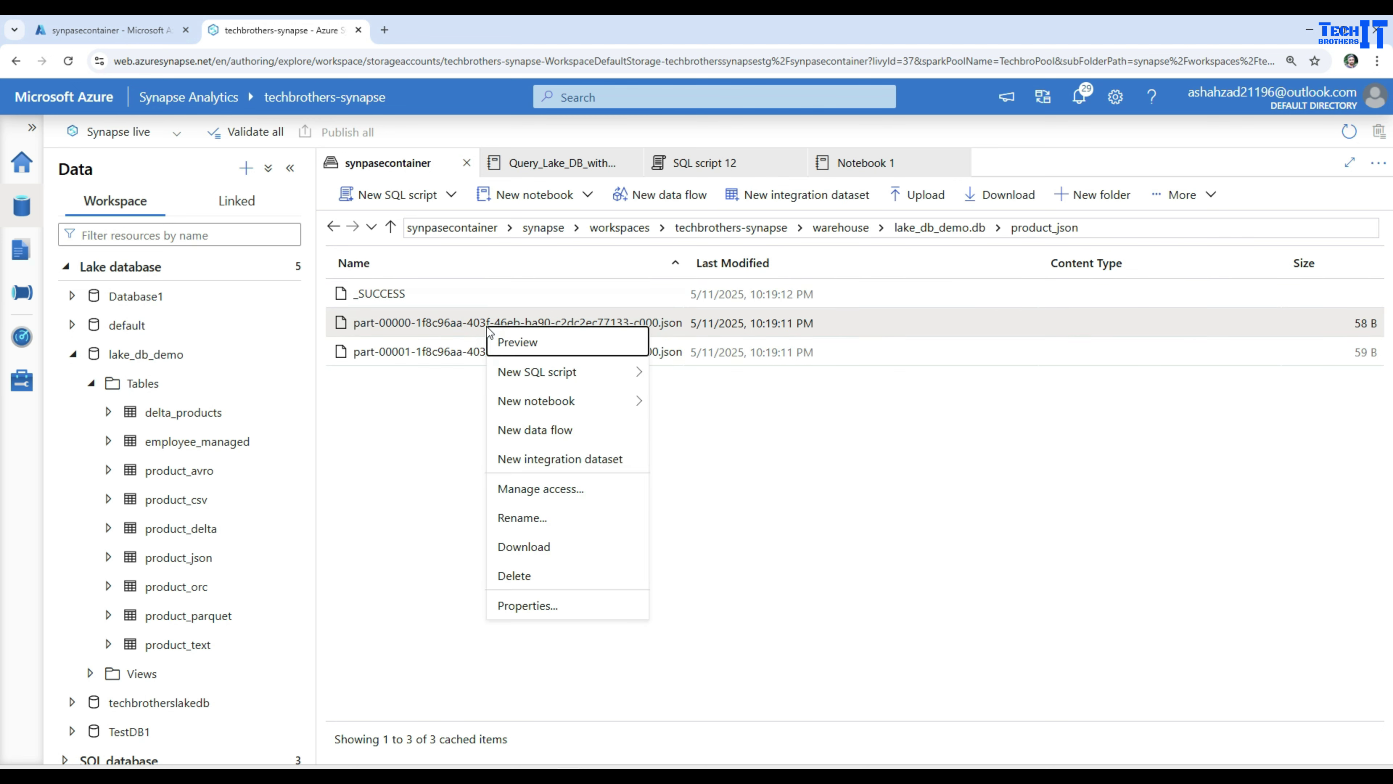
pyautogui.moveTo(571, 375)
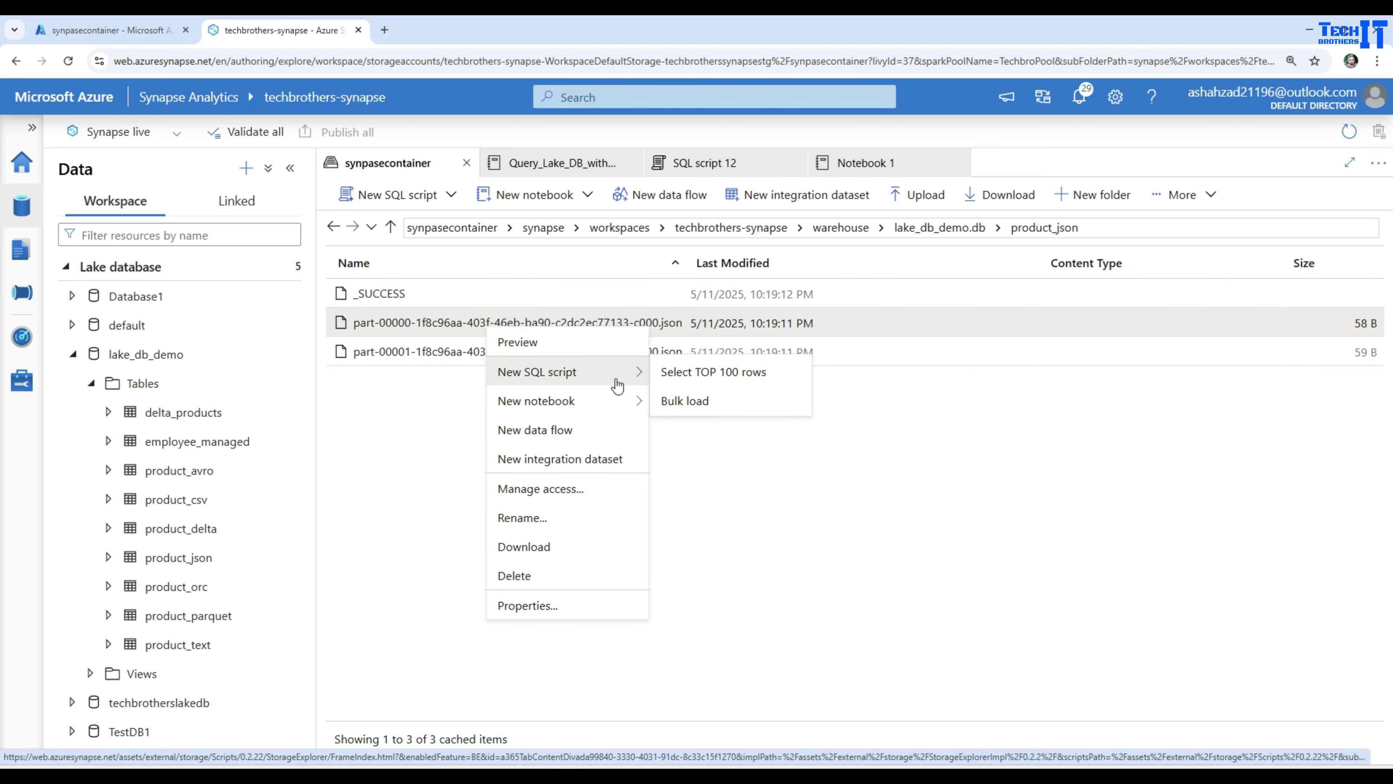
pyautogui.click(694, 375)
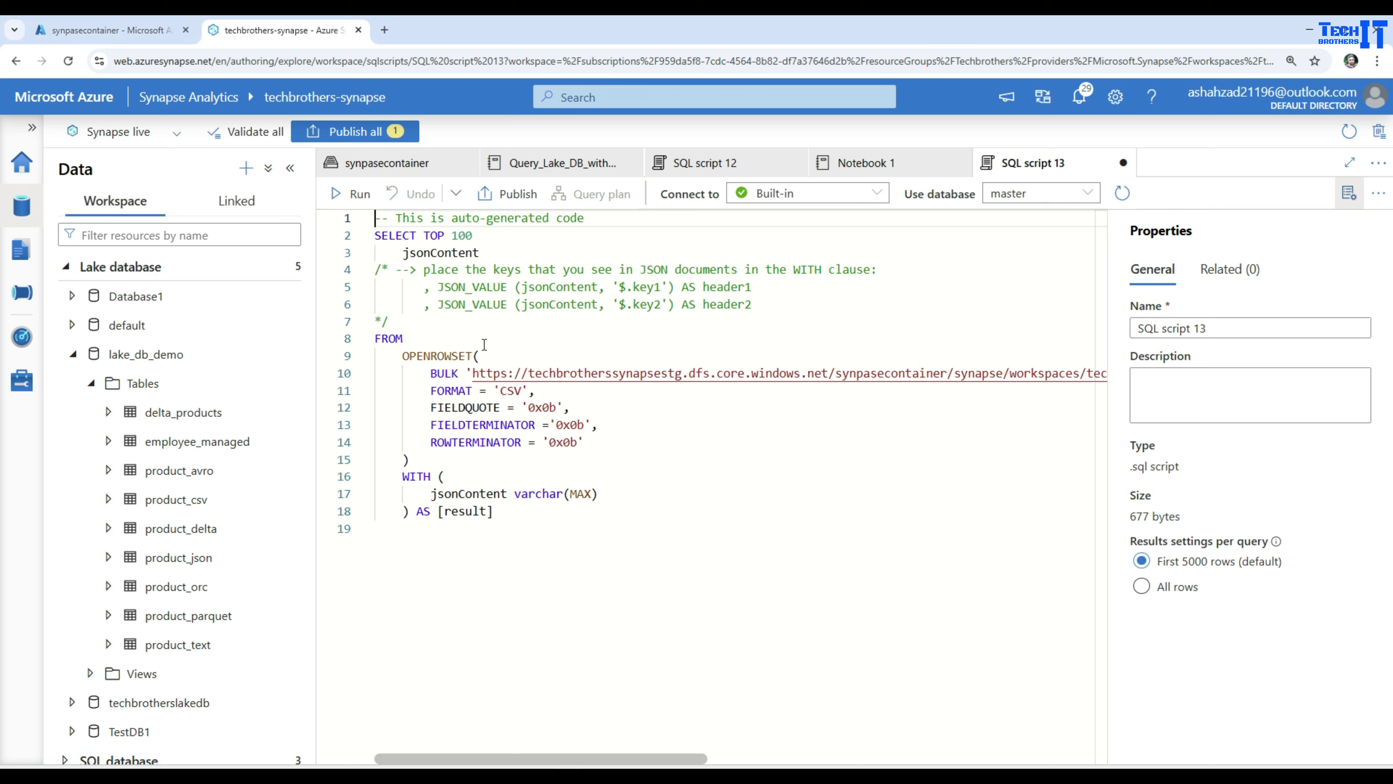
pyautogui.click(356, 194)
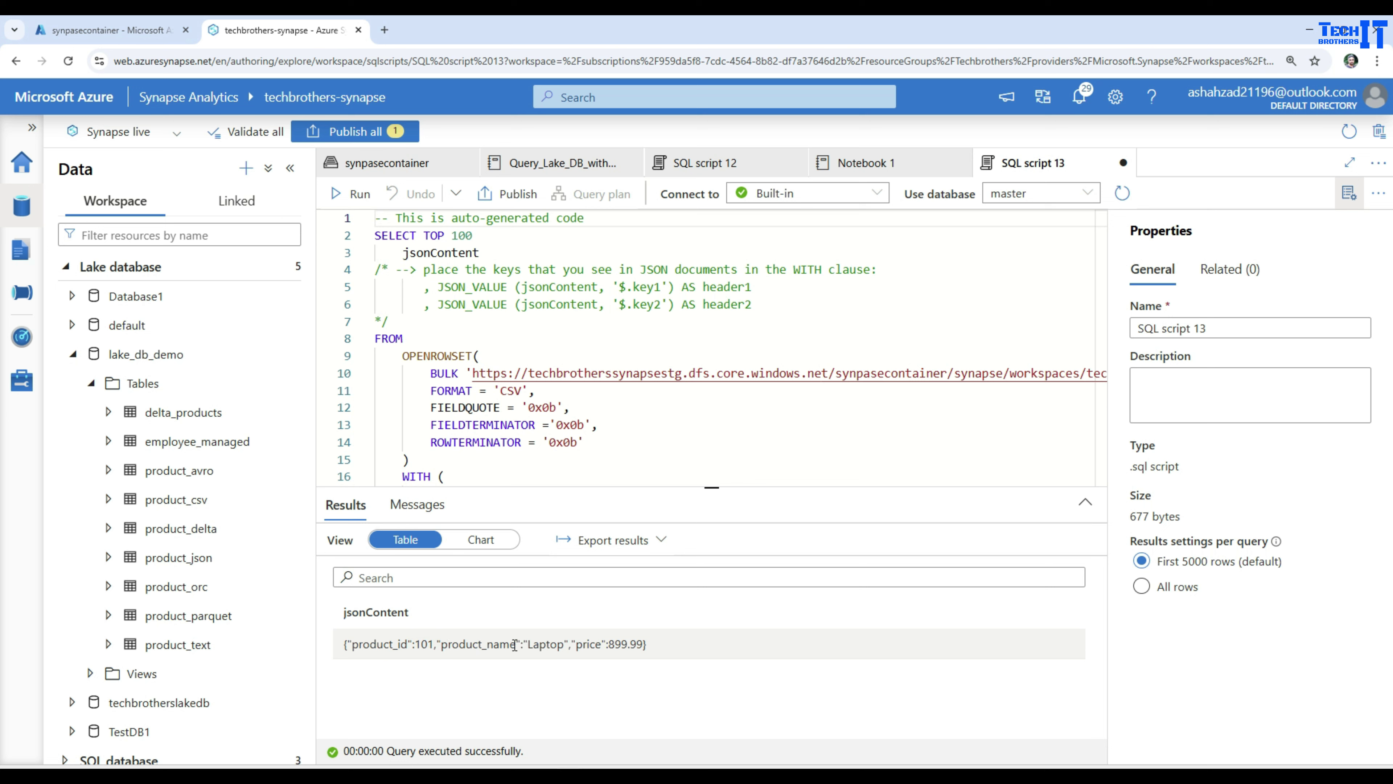
# Step: Replace key1 in the first commented JSON_VALUE line with the product_name key copied from the jsonContent result
pyautogui.moveTo(515, 644); pyautogui.dragTo(449, 643)
pyautogui.rightClick(456, 643)
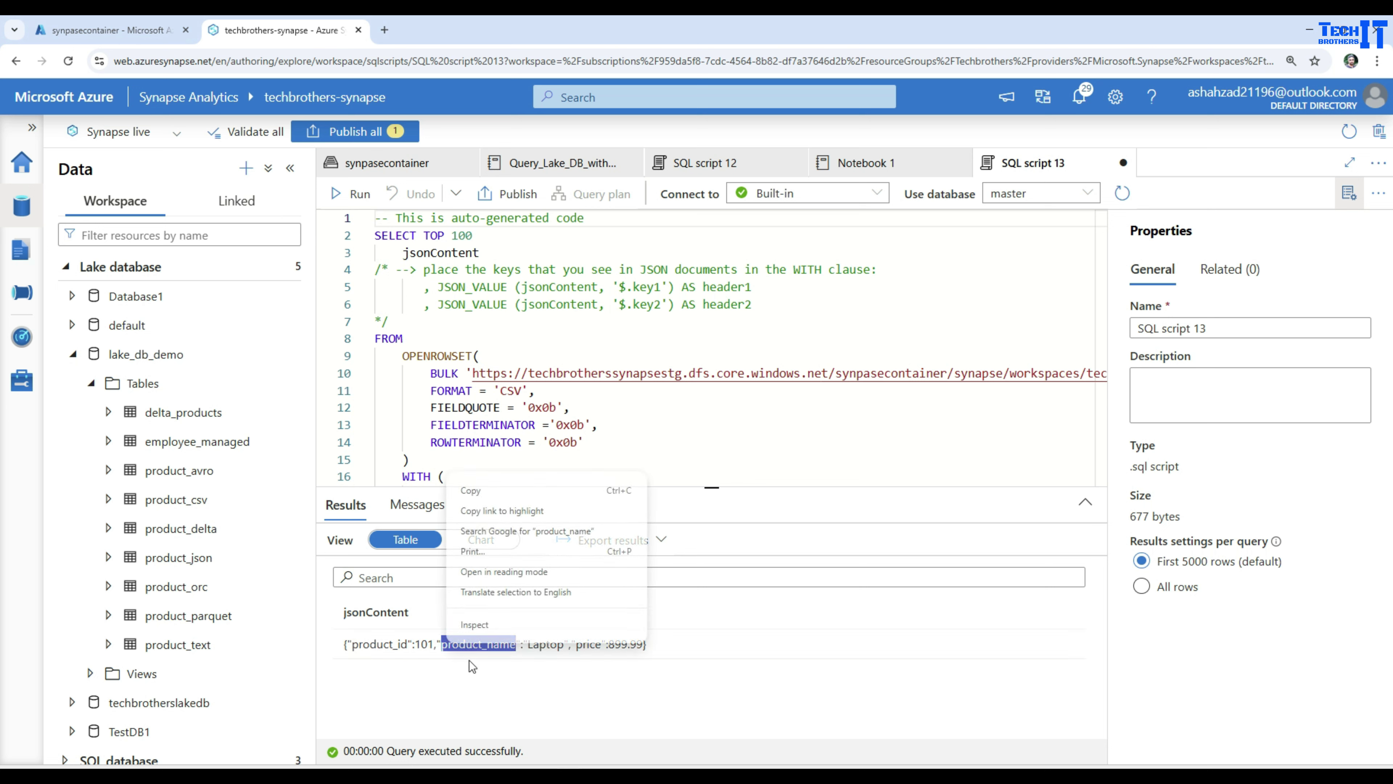
pyautogui.click(477, 576)
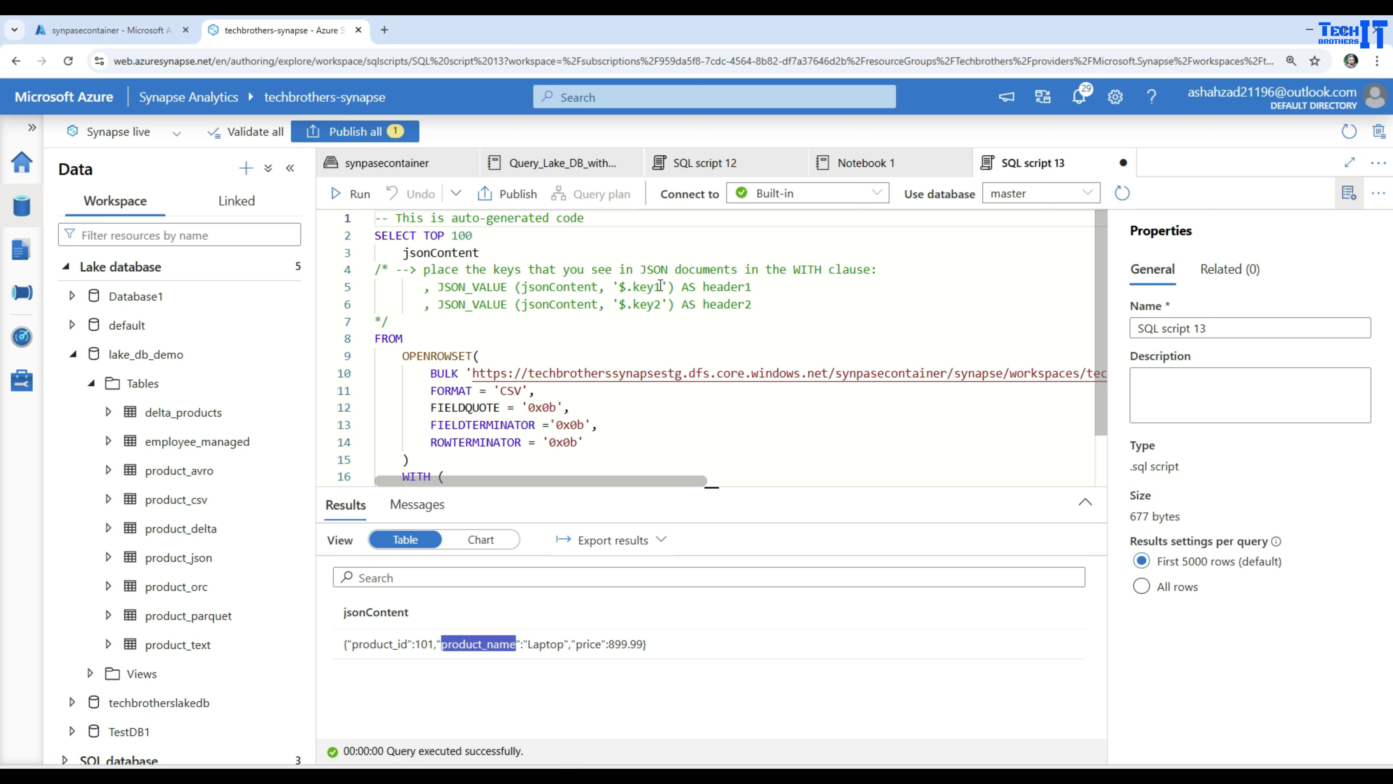
pyautogui.moveTo(660, 285); pyautogui.dragTo(630, 286)
pyautogui.hotkey('ctrl', 'v')
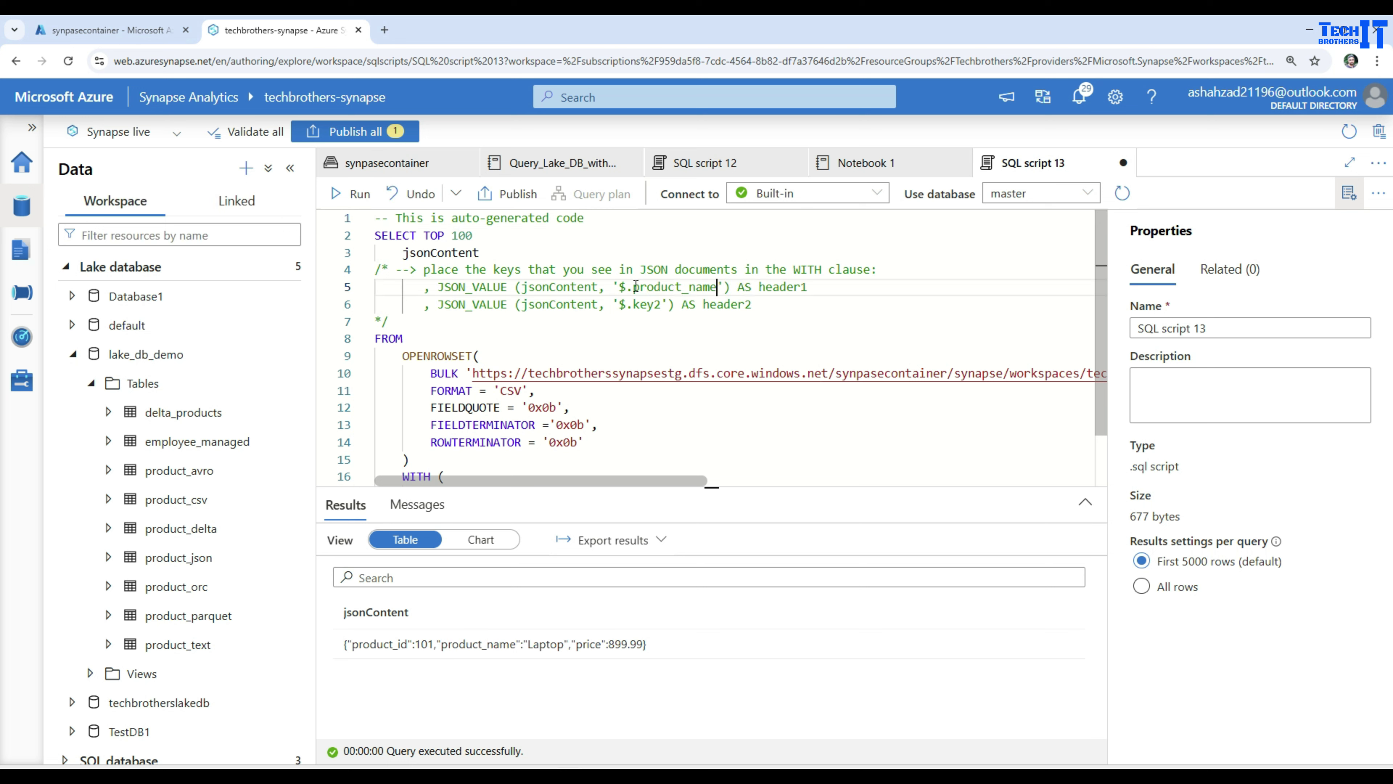
# Step: Copy the product_name JSON_VALUE expression with its header1 alias into the SELECT list after jsonContent, and run the query
pyautogui.moveTo(811, 287); pyautogui.dragTo(432, 287)
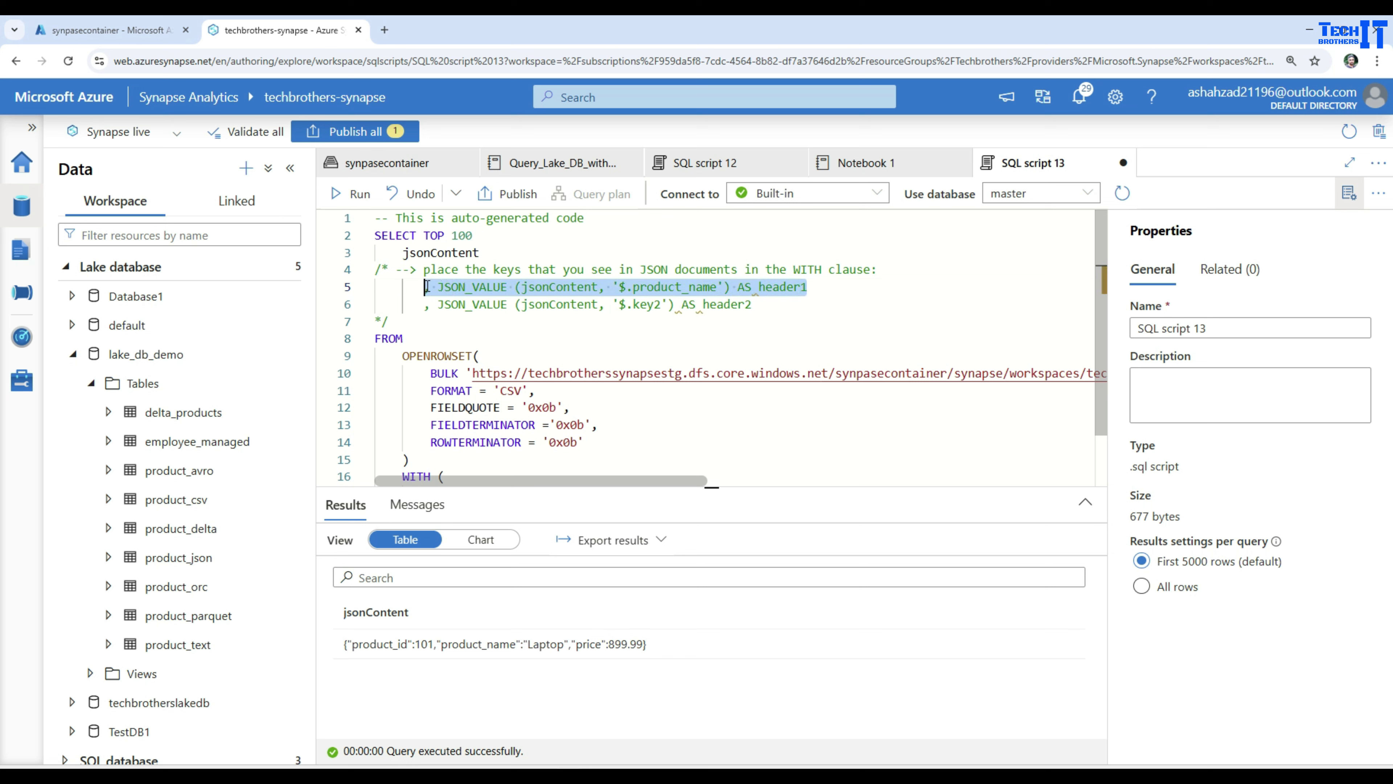
pyautogui.hotkey('ctrl', 'c')
pyautogui.click(550, 253)
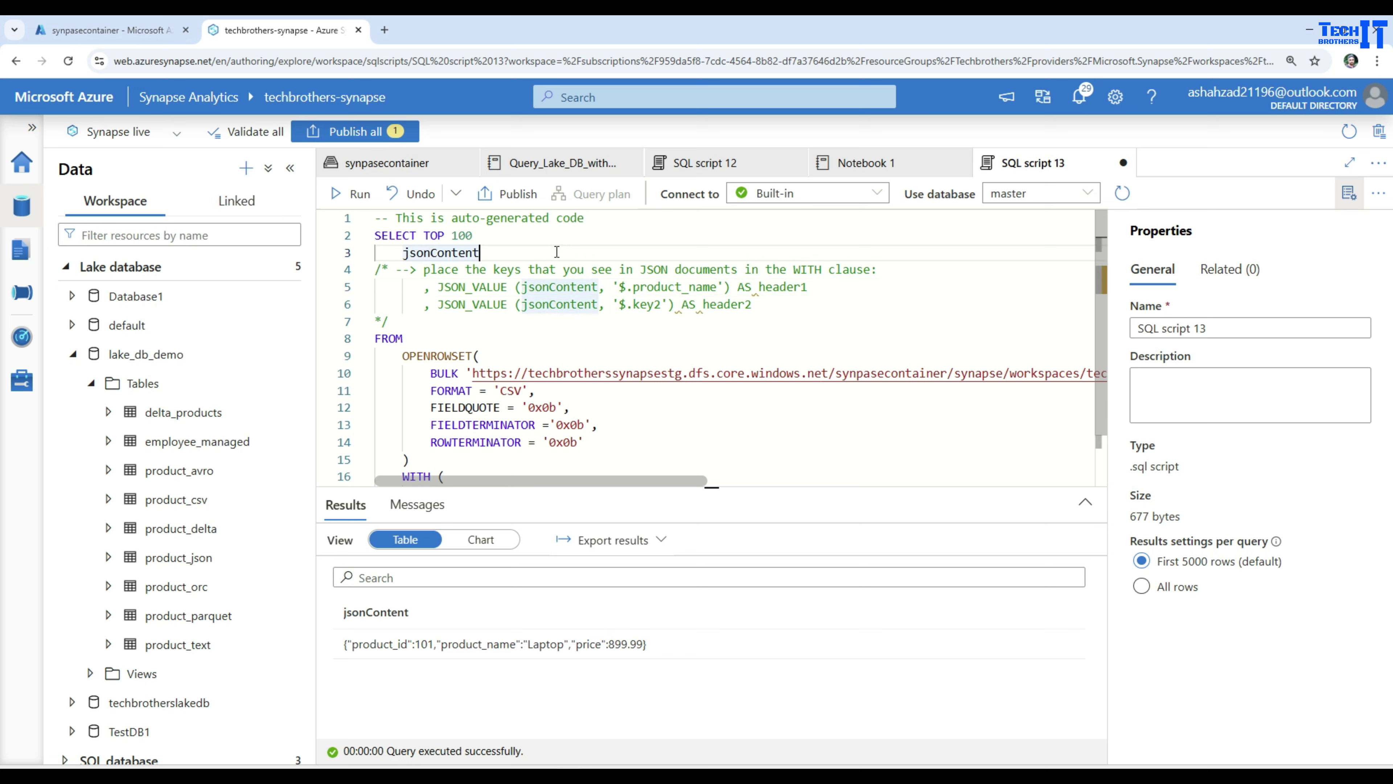
pyautogui.write(',')
pyautogui.hotkey('ctrl', 'v')
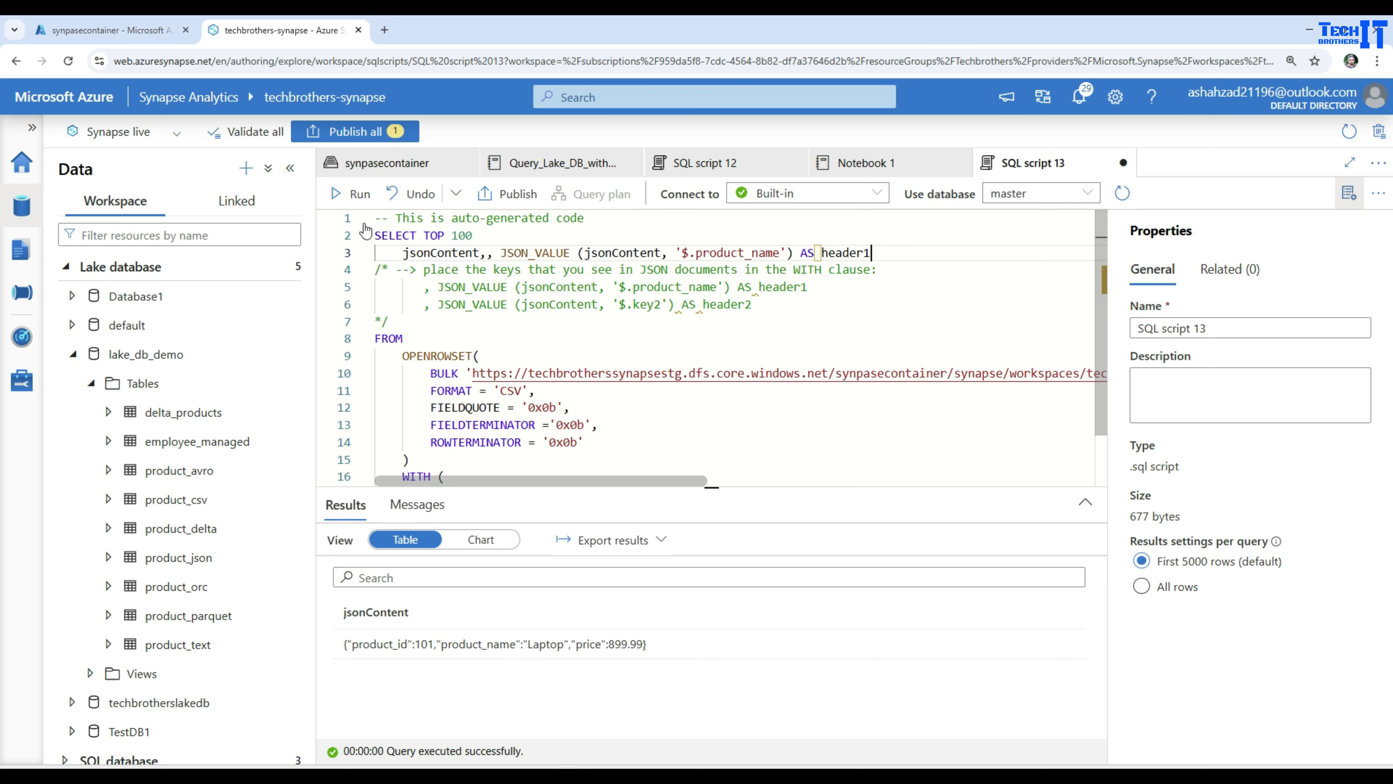
pyautogui.click(351, 194)
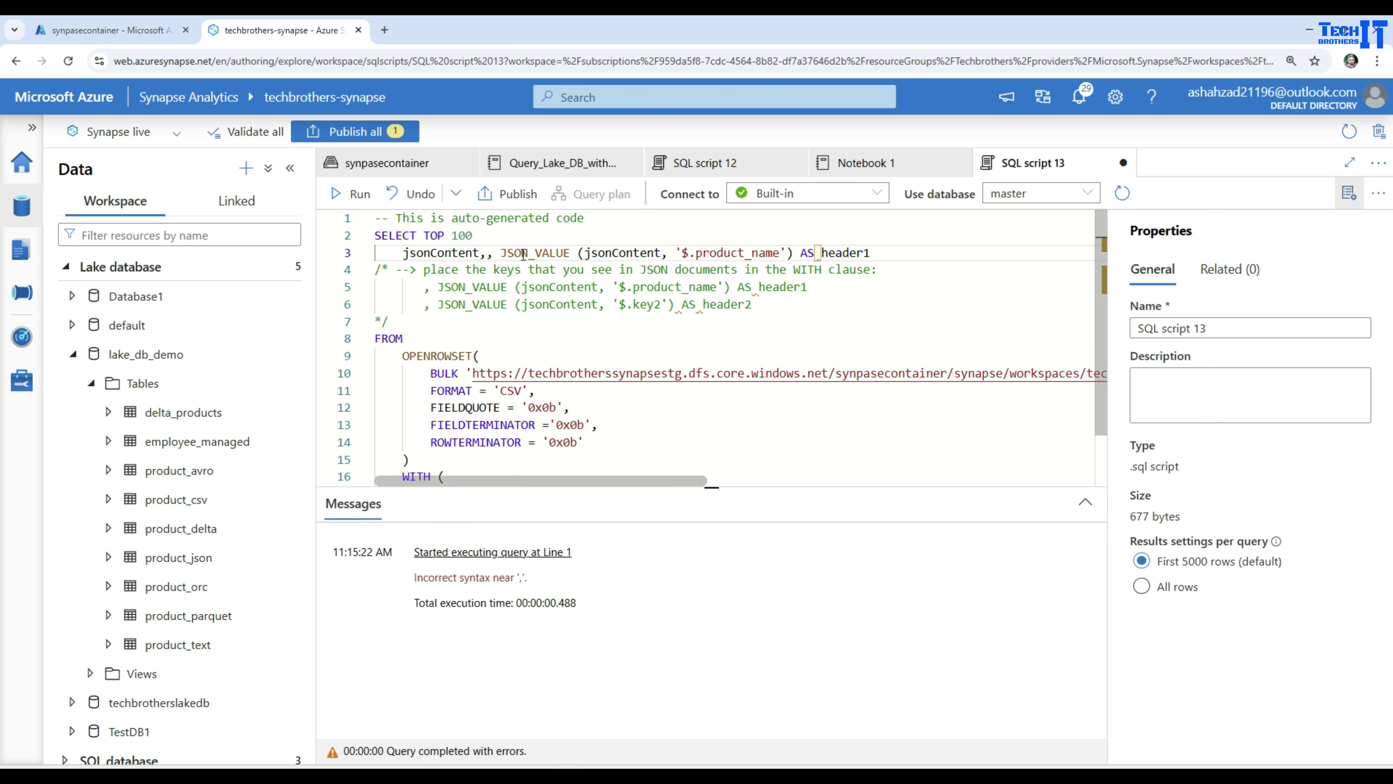
# Step: Remove the extra comma before JSON_VALUE in the SELECT list and rerun the query
pyautogui.click(489, 253)
pyautogui.press('Delete')
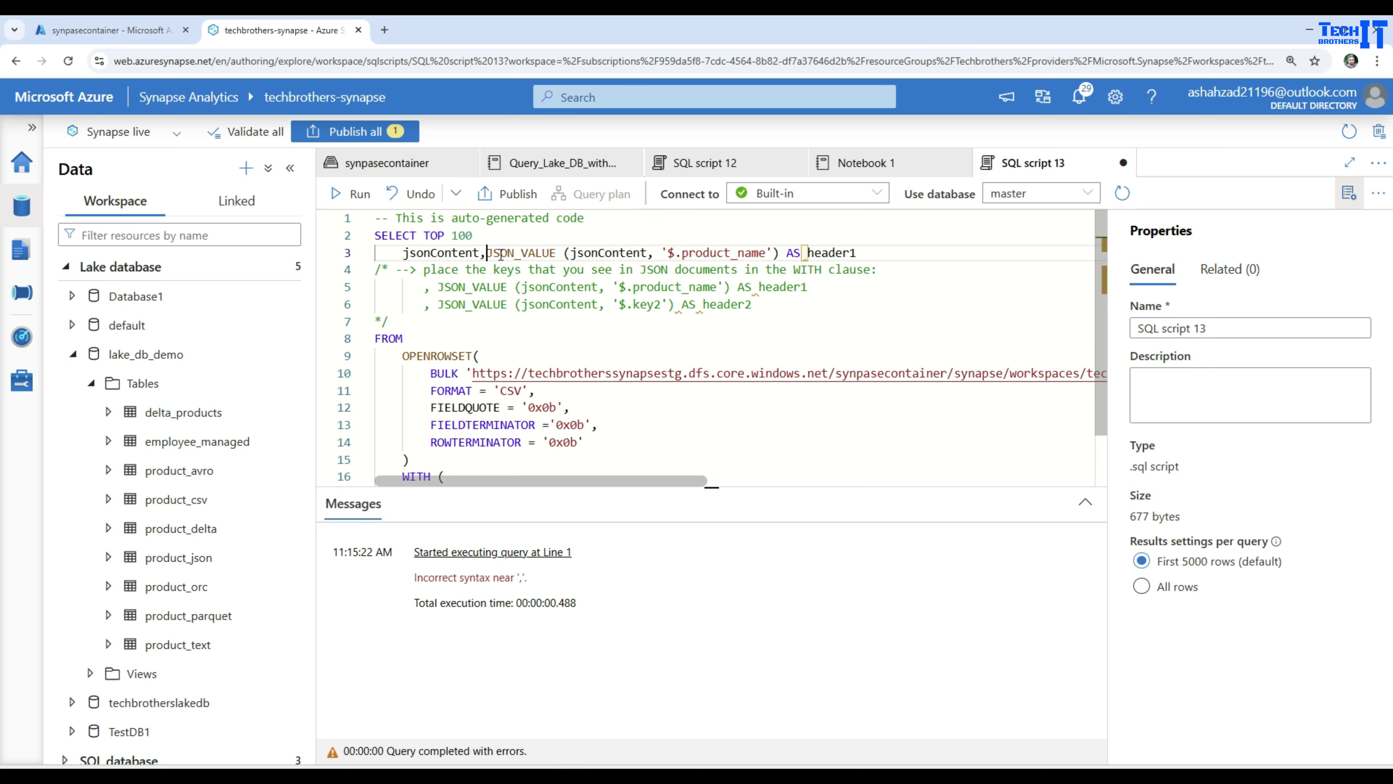
pyautogui.click(352, 193)
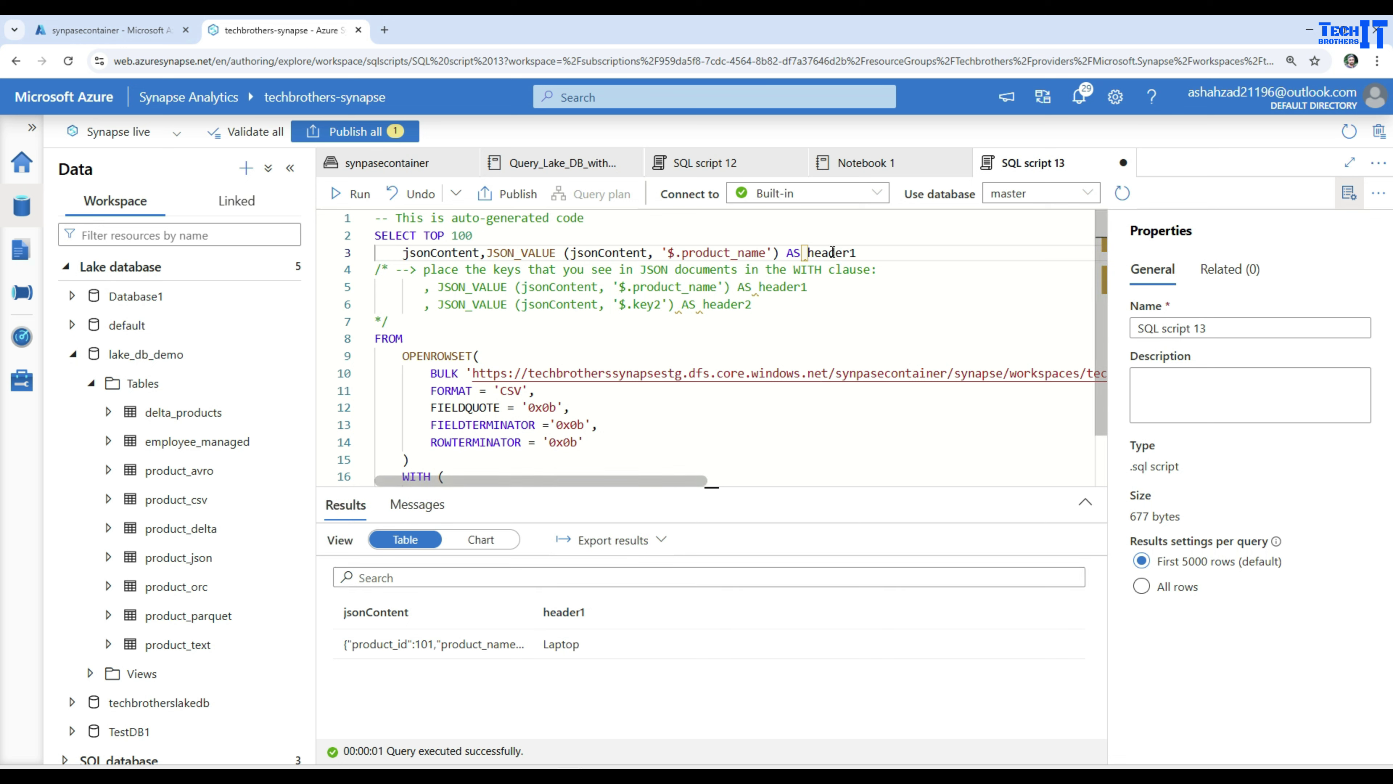
# Step: Replace AS header1 with the alias ProductName for the JSON_VALUE column in the SELECT list
pyautogui.moveTo(786, 252); pyautogui.dragTo(856, 252)
pyautogui.write('Produ')
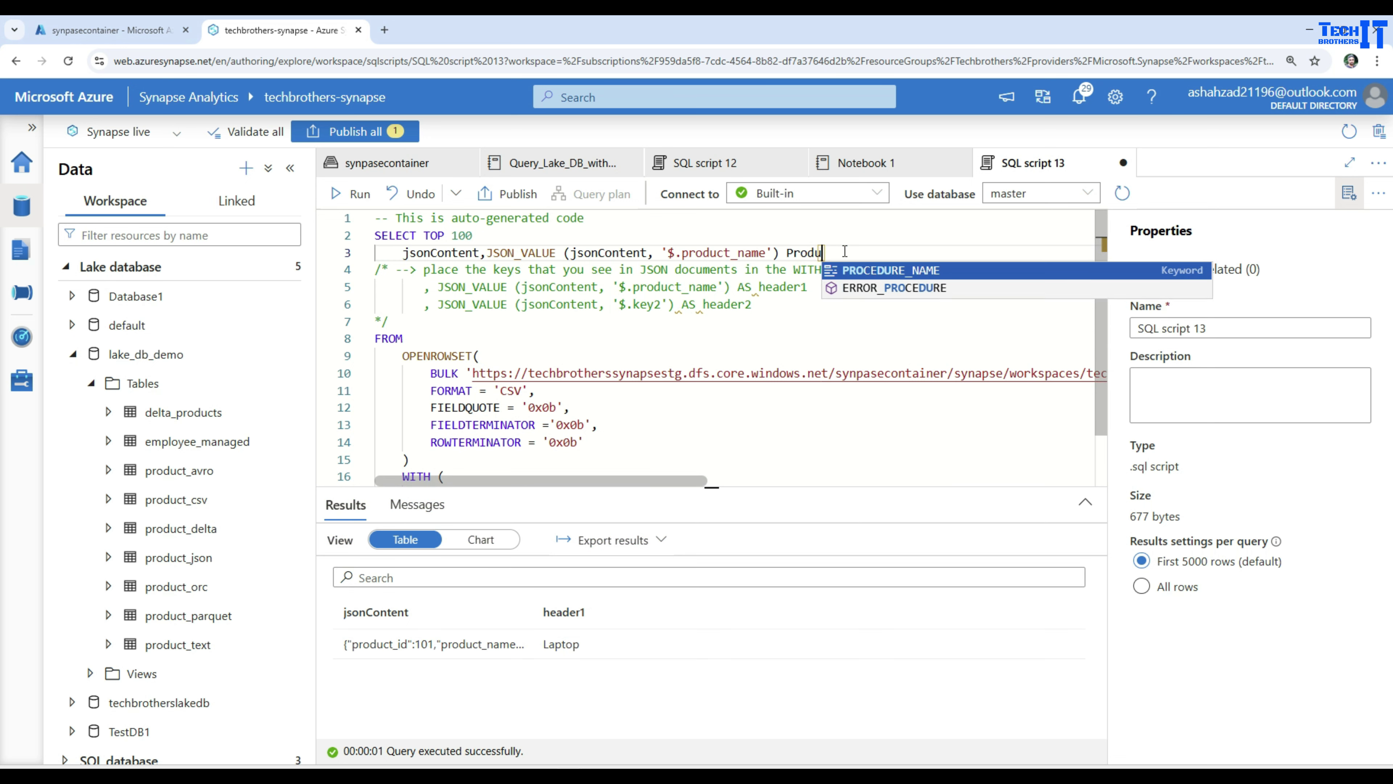
pyautogui.write('ctName')
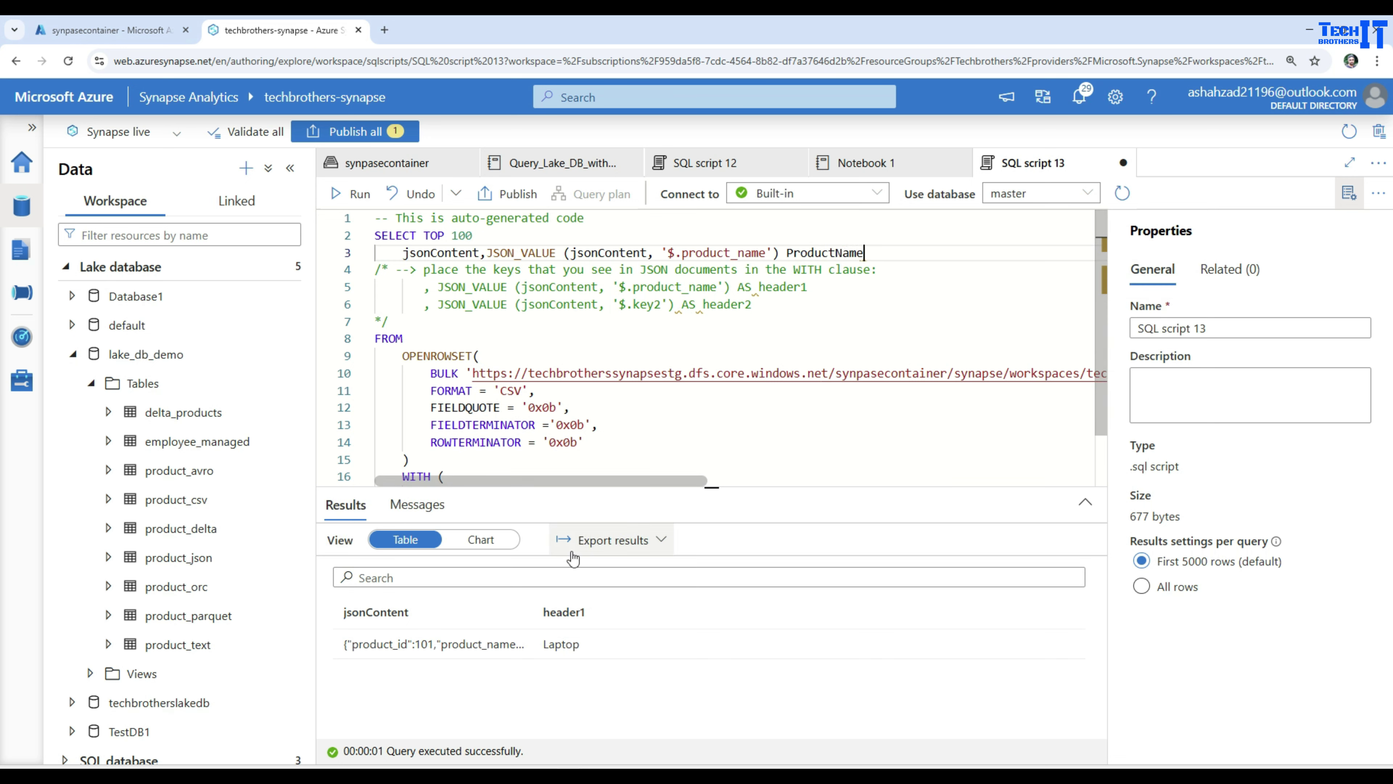
# Step: Widen the jsonContent results column, compare its product_name key with the JSON_VALUE path, and rerun the query
pyautogui.doubleClick(378, 644)
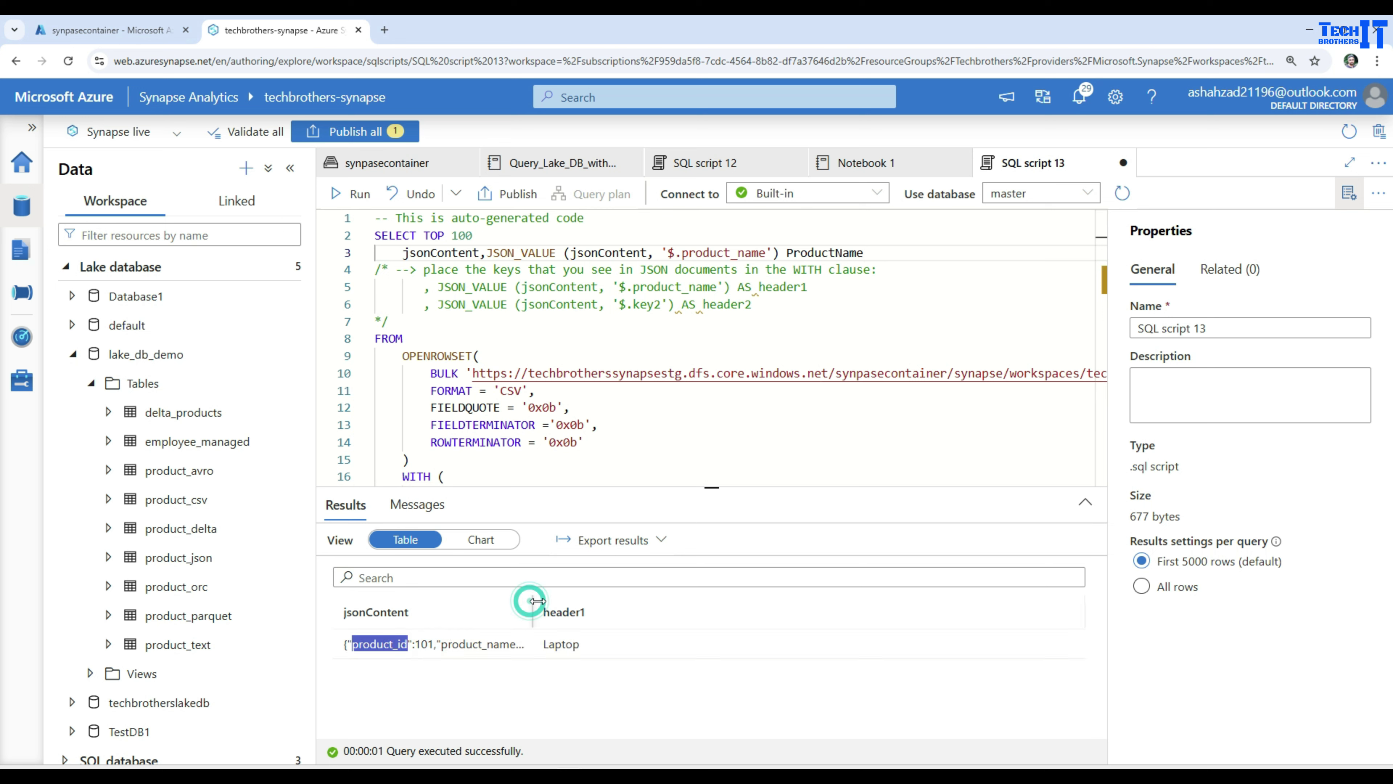
pyautogui.moveTo(535, 611); pyautogui.dragTo(725, 611)
pyautogui.click(597, 643)
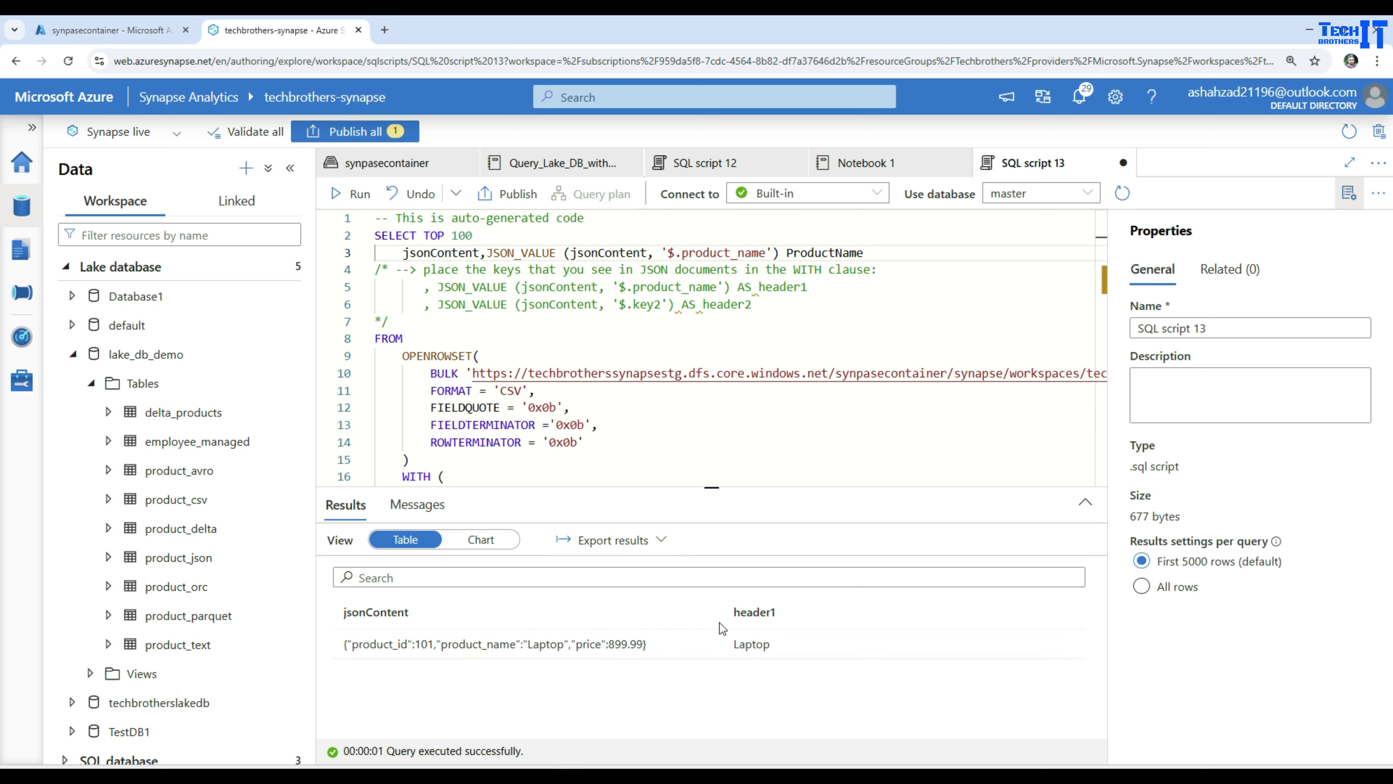
pyautogui.moveTo(868, 258); pyautogui.dragTo(485, 254)
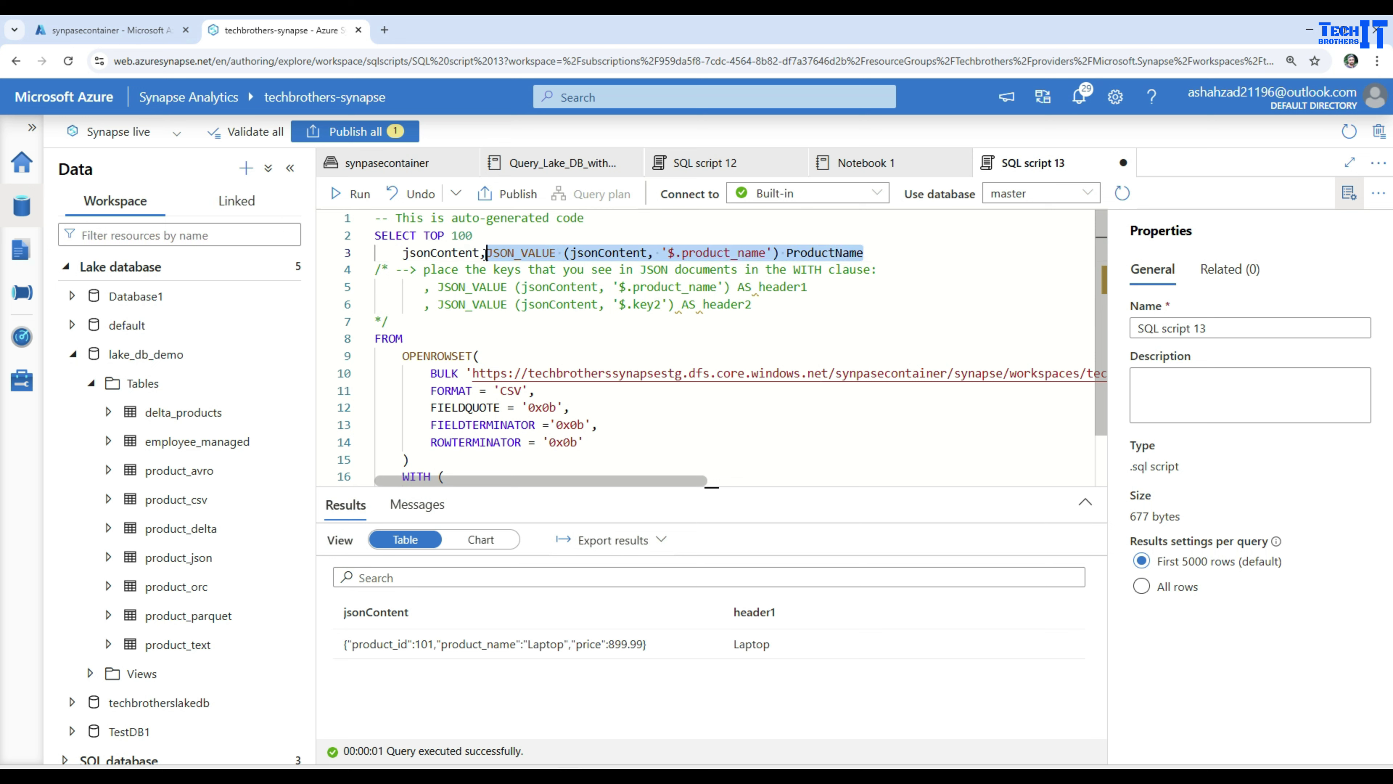
pyautogui.click(606, 255)
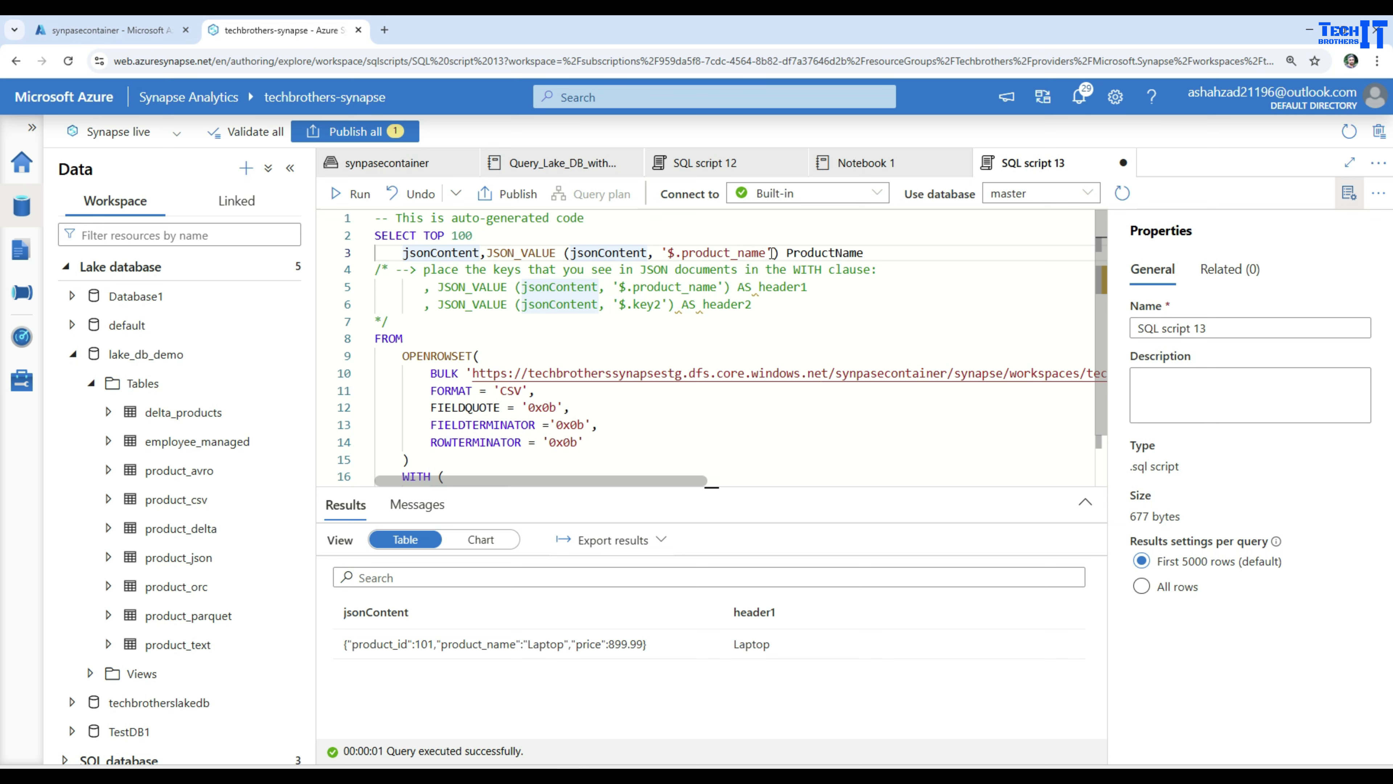
pyautogui.moveTo(772, 253); pyautogui.dragTo(661, 253)
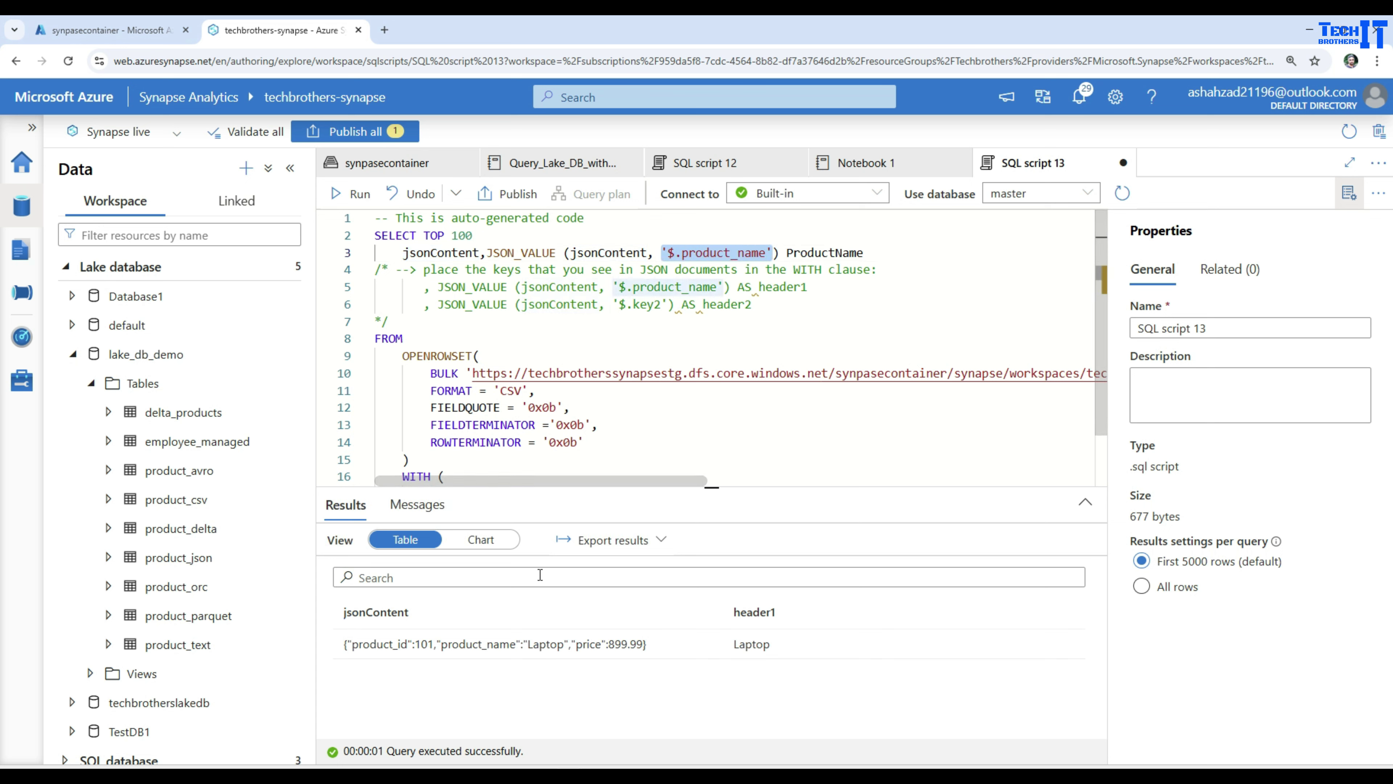
pyautogui.moveTo(517, 644); pyautogui.dragTo(438, 641)
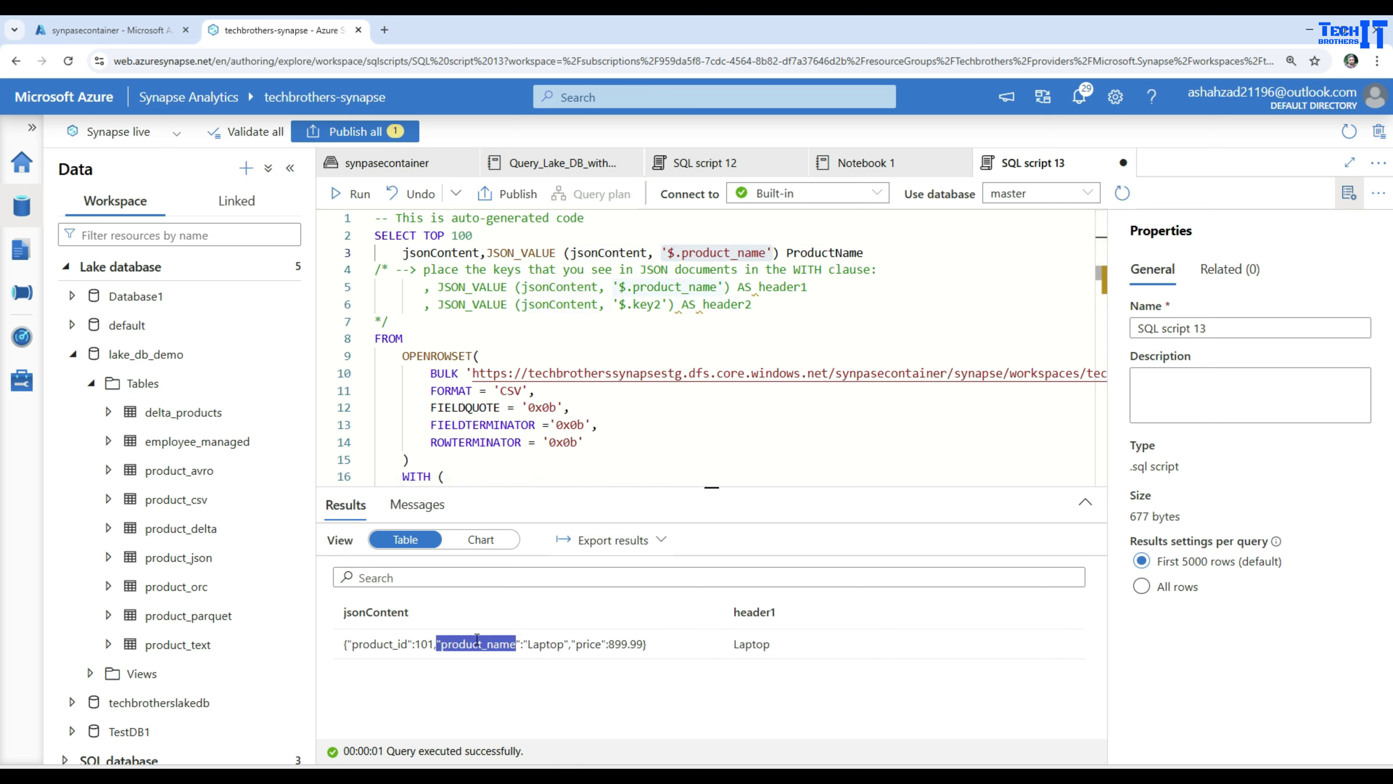
pyautogui.click(766, 252)
pyautogui.click(354, 195)
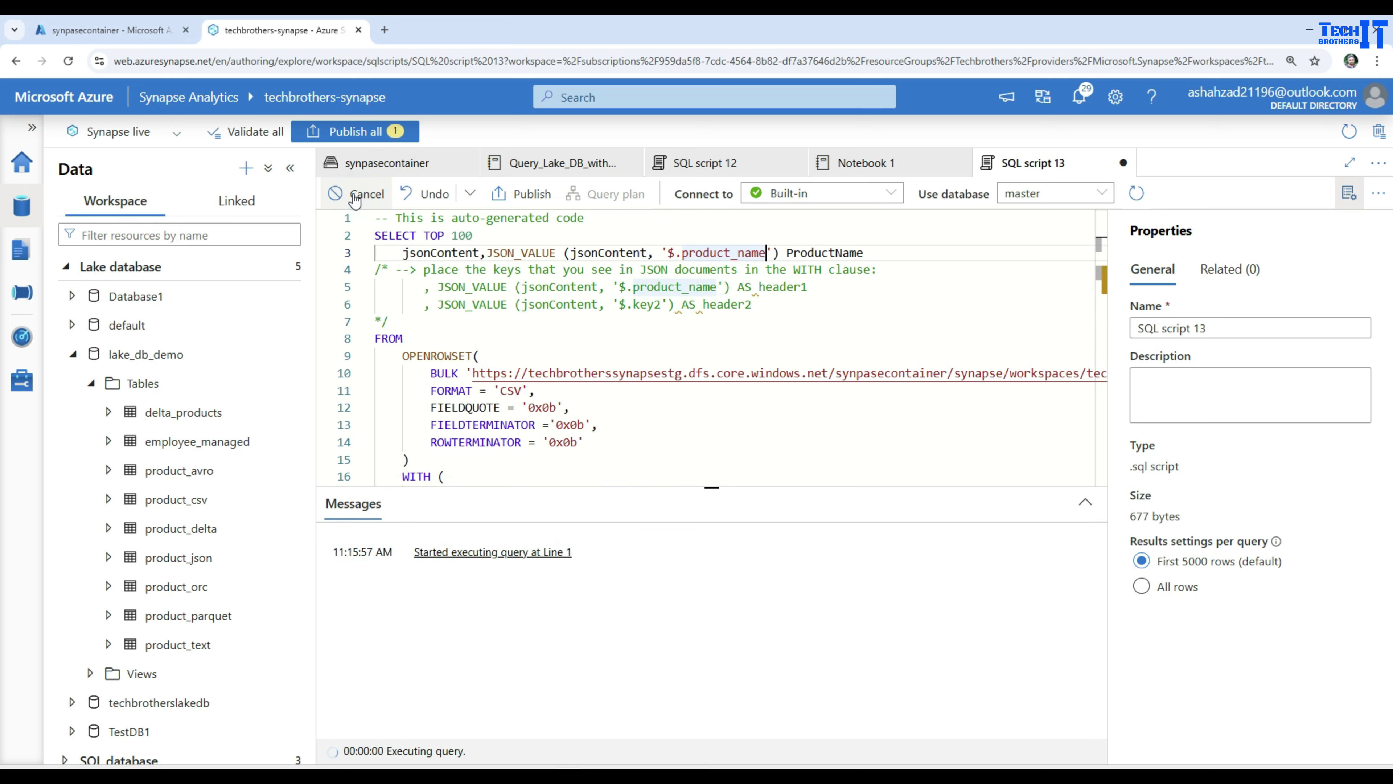